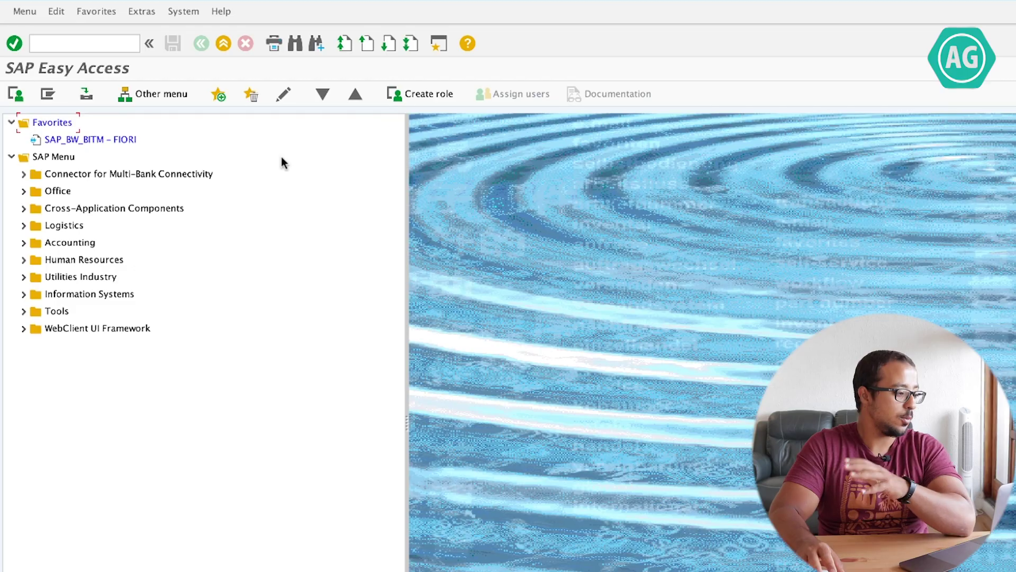
Open transaction FS00 and start creating a G/L account in company code 1710.
click(100, 44)
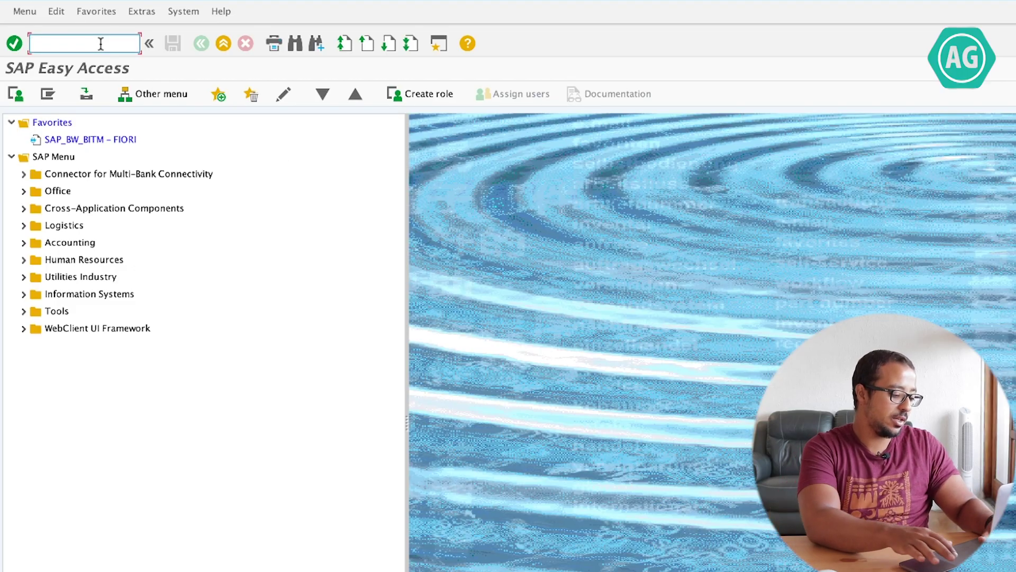
text(FS00)
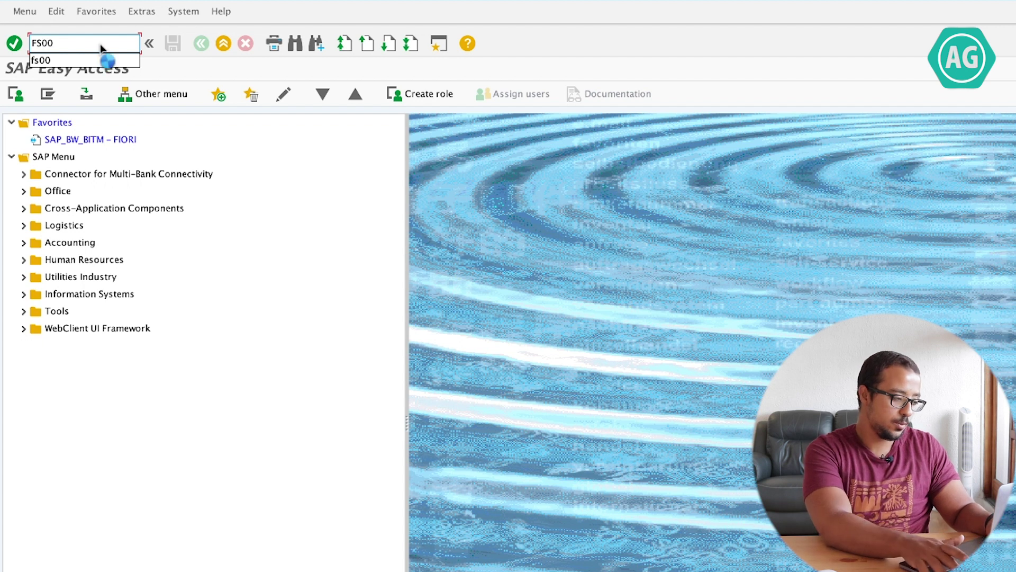
key(Return)
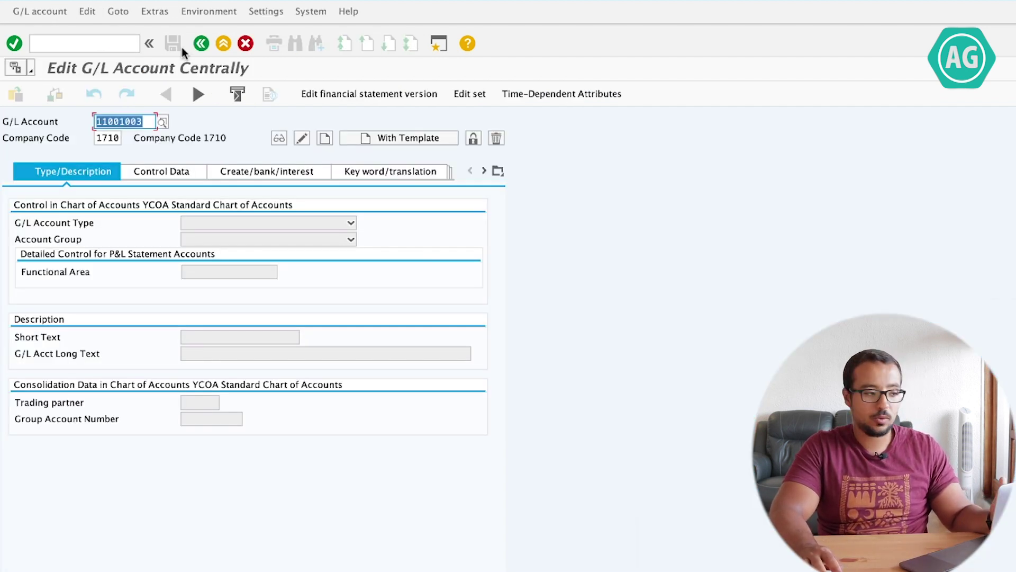
click(326, 139)
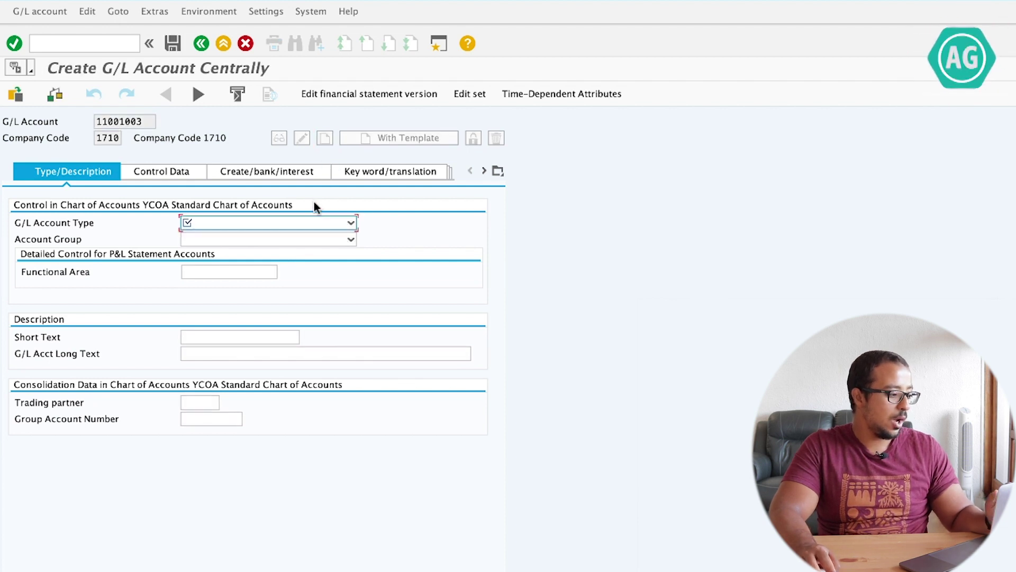
Set the G/L account type to Balance Sheet Account and the account group to SAKO G/L accounts (general).
click(298, 221)
click(275, 271)
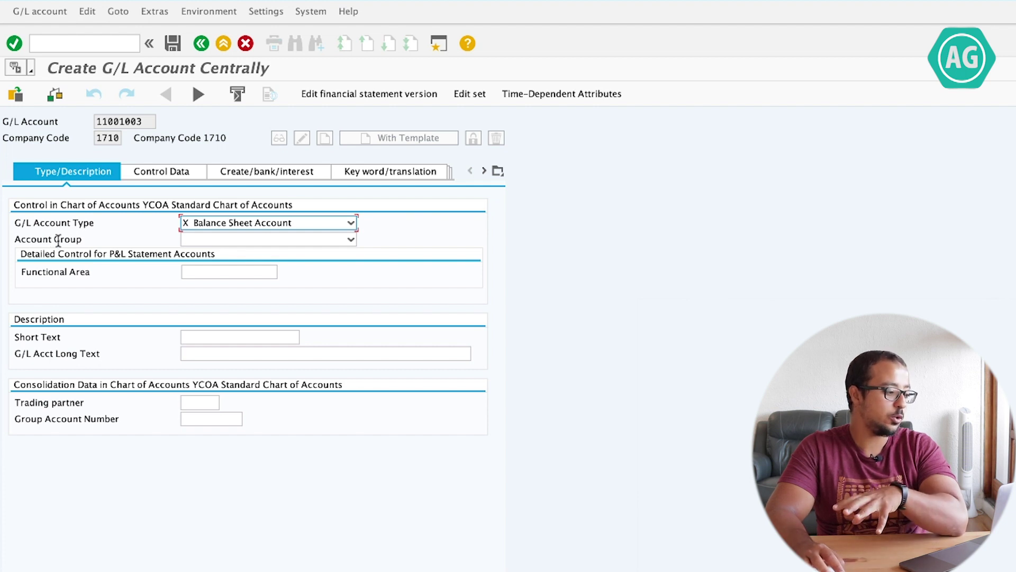
click(209, 242)
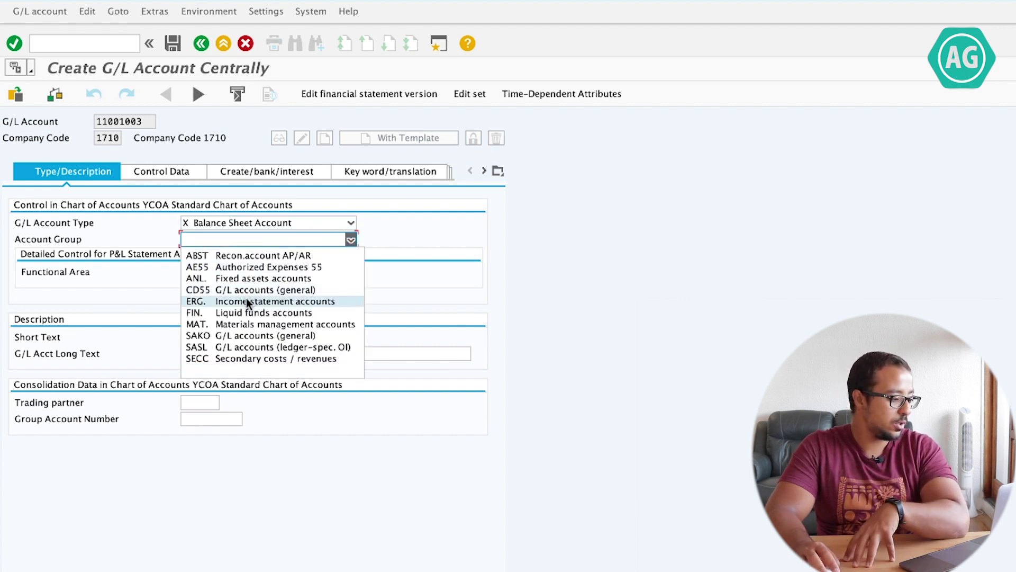
click(241, 336)
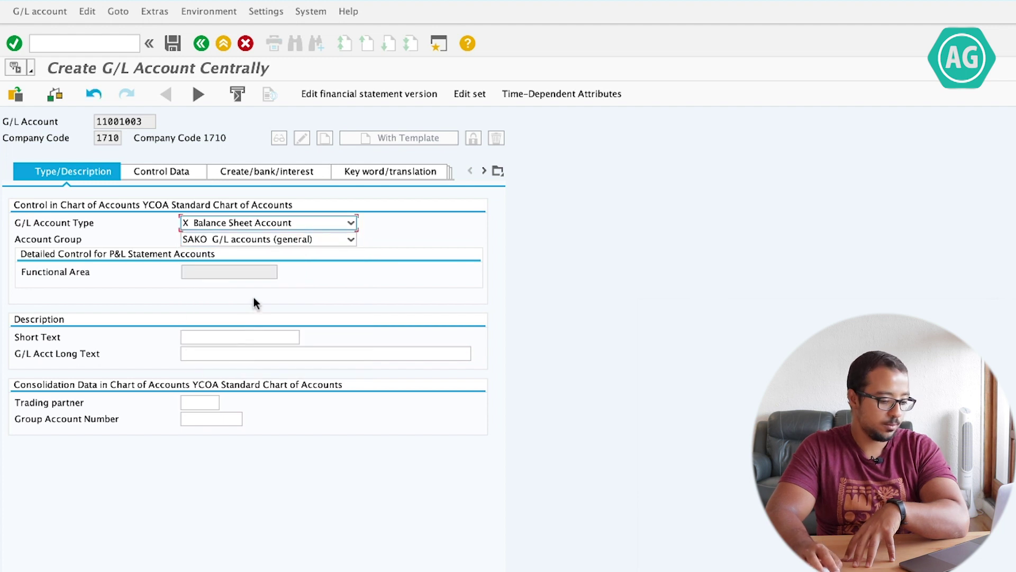
Enter Test as the short text and check the account's control data.
click(213, 336)
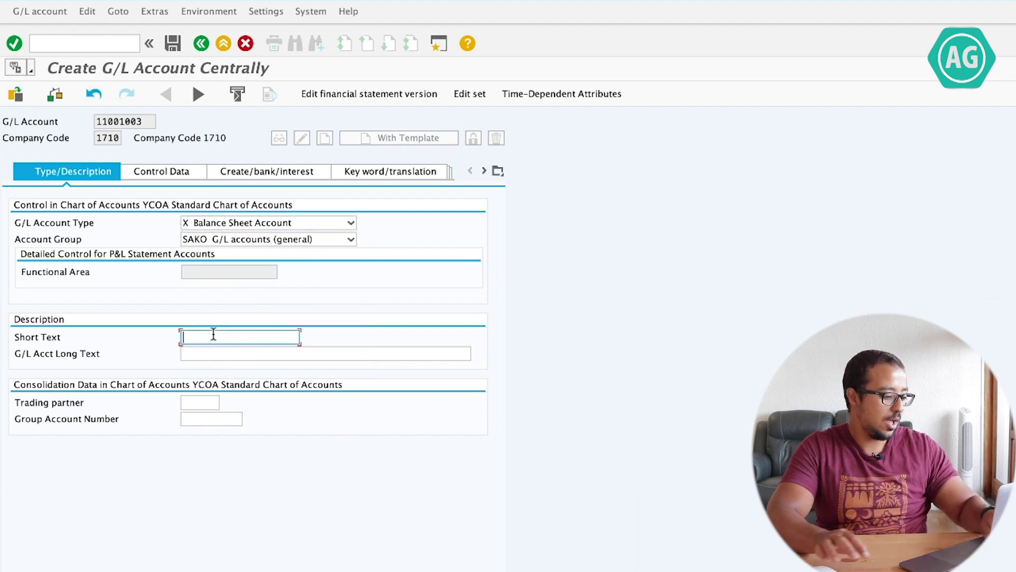
text(Test)
key(Return)
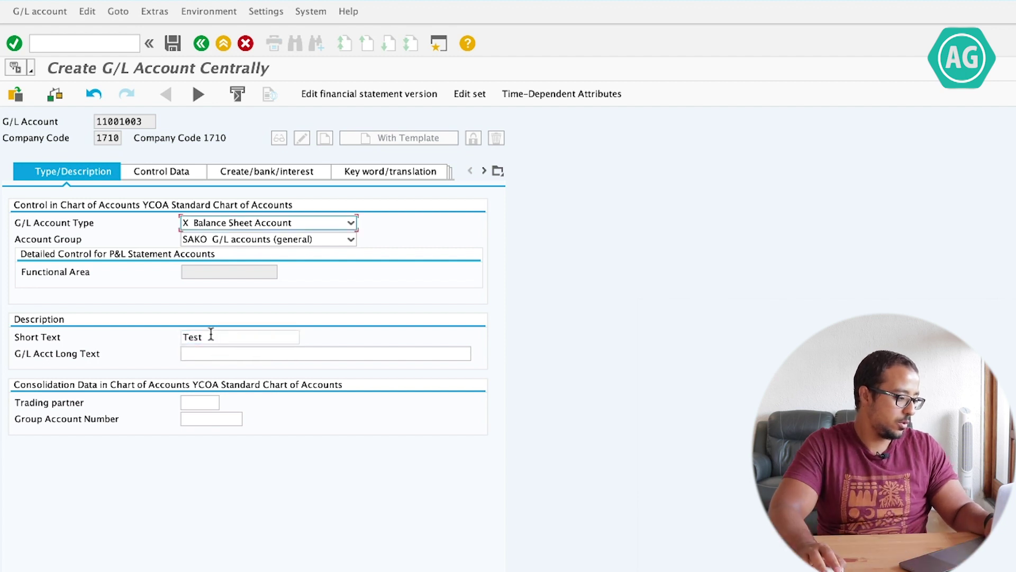
click(178, 175)
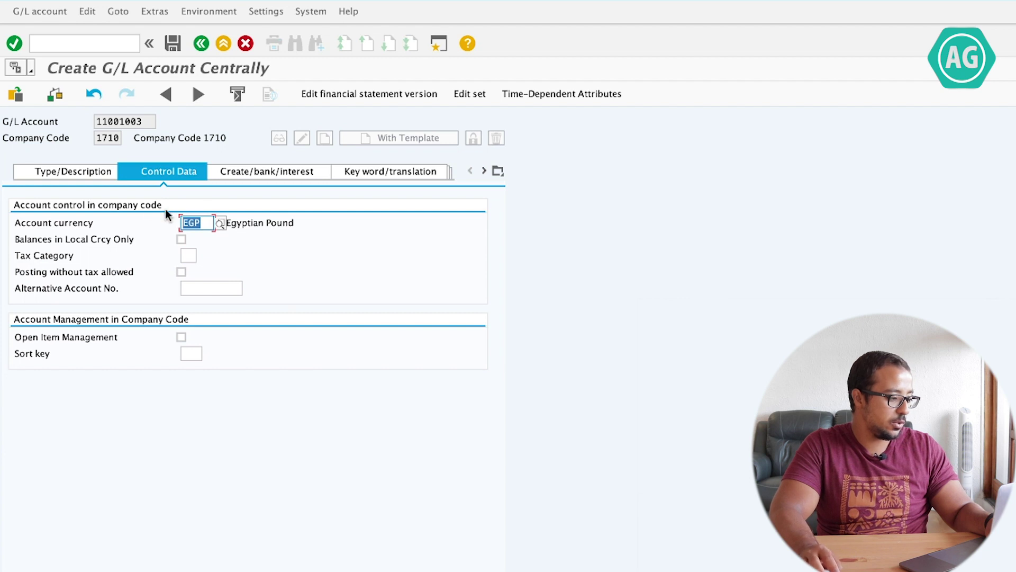
click(96, 174)
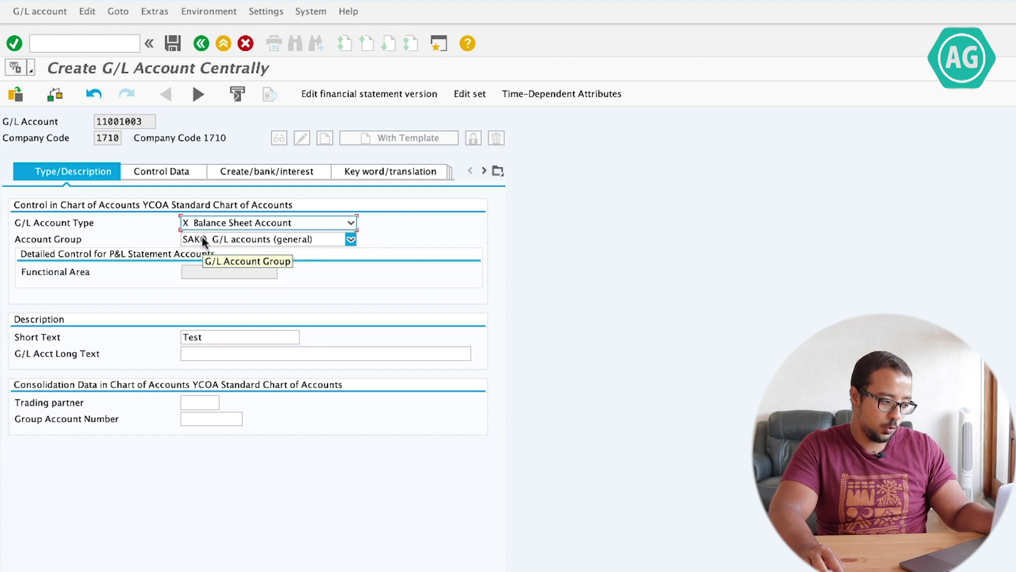
Go from the help for the Account Group field to its customizing activities without specifying a project.
click(227, 240)
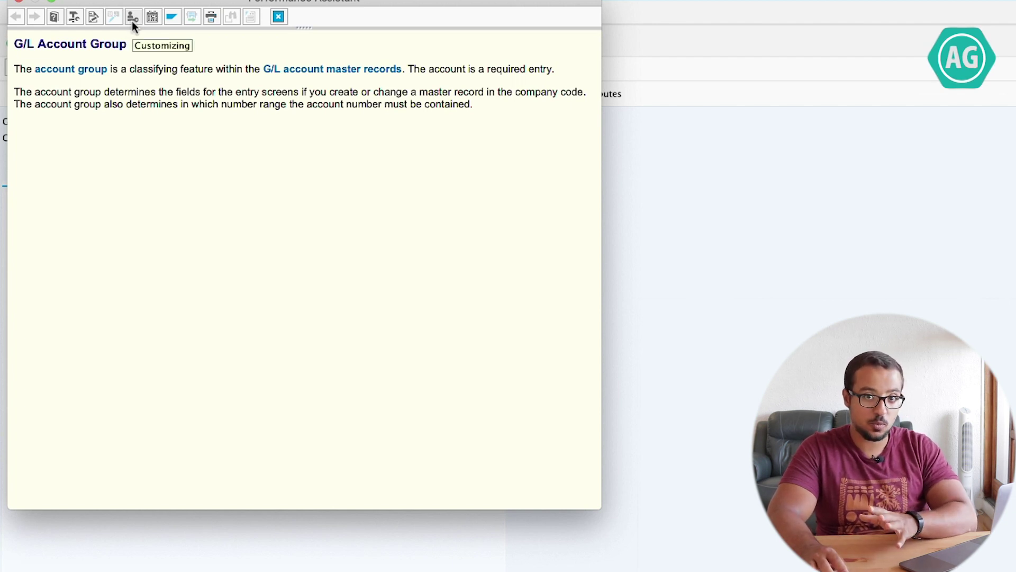
drag(170, 2, 389, 134)
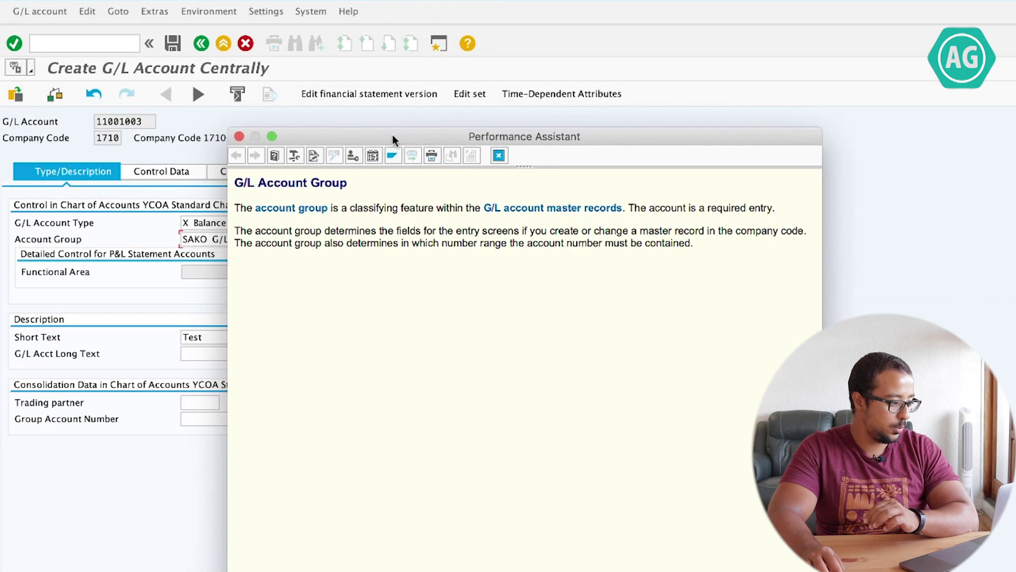
click(239, 137)
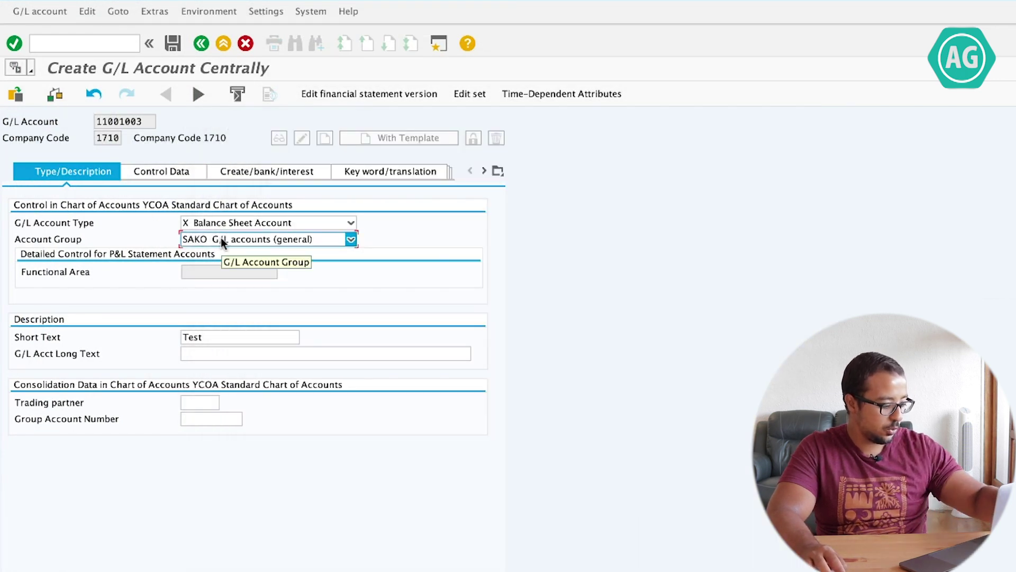
key(F1)
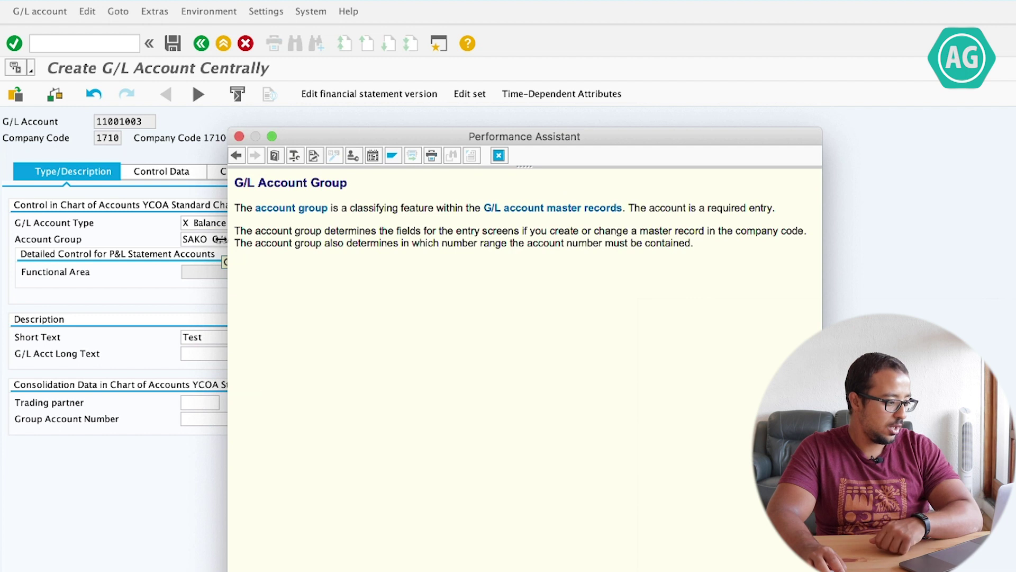
click(351, 157)
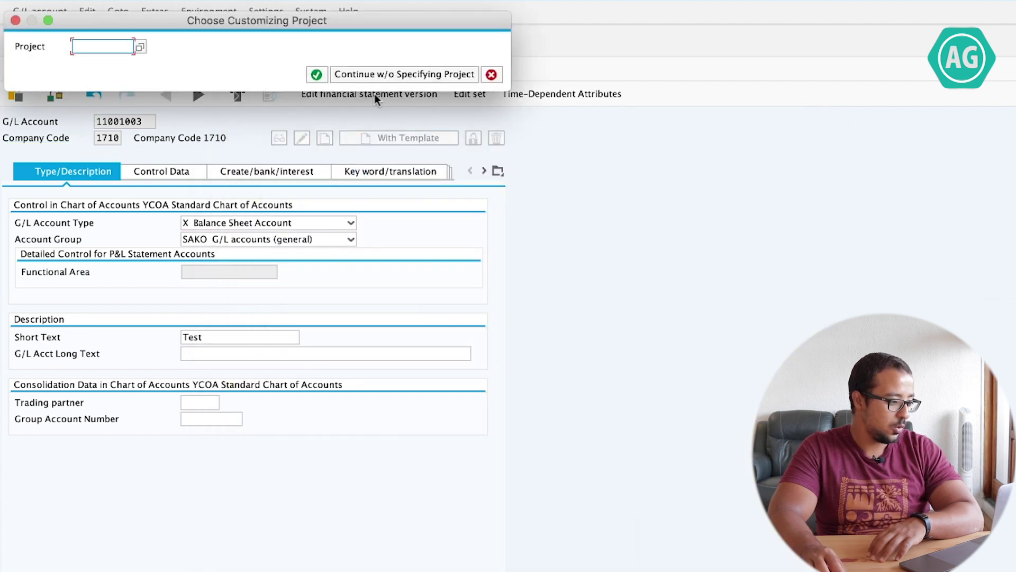
click(379, 75)
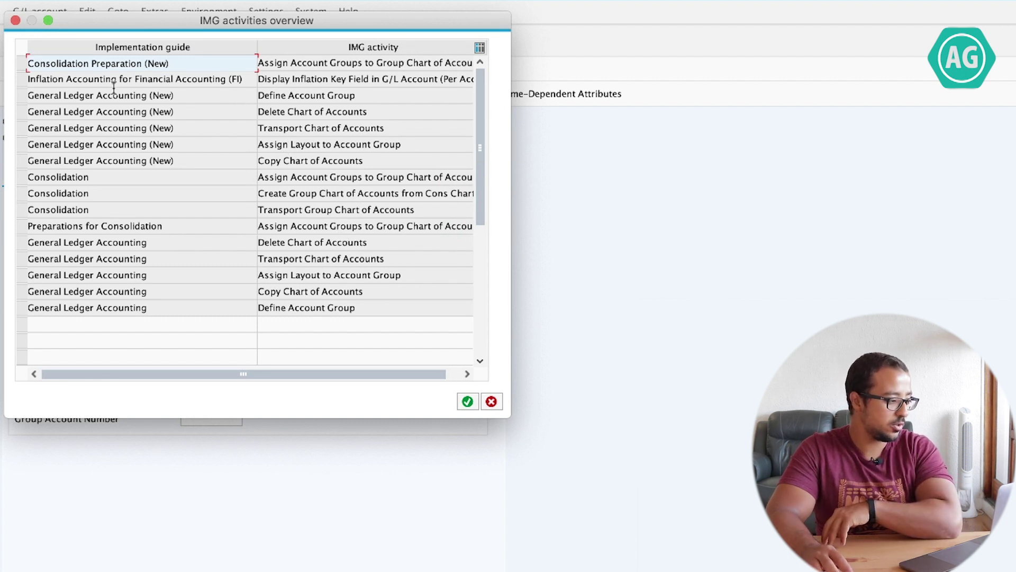
Open the Define Account Group activity of General Ledger Accounting (New) for chart of accounts YCOA.
double_click(331, 97)
key(F6)
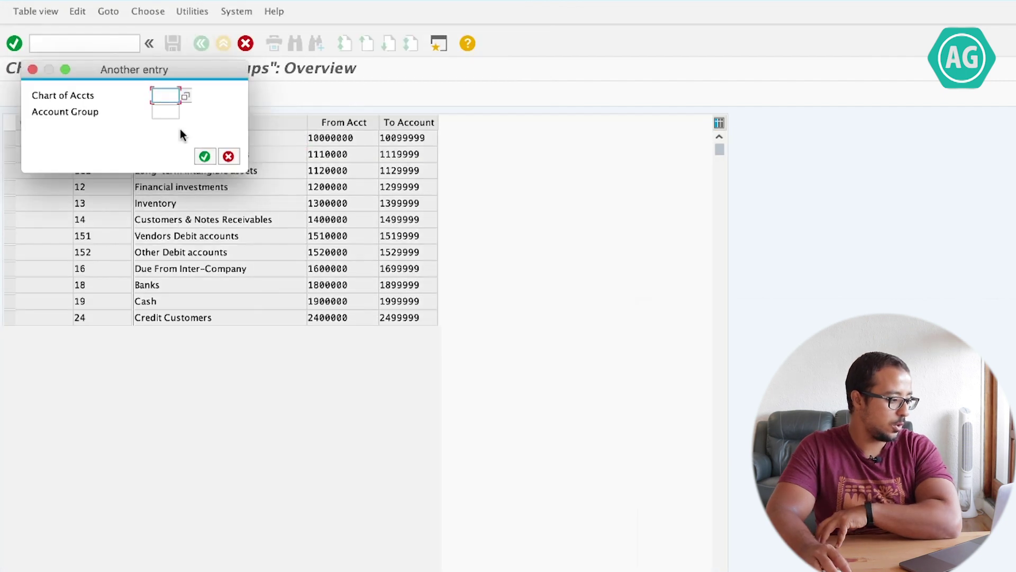
text(YCOA)
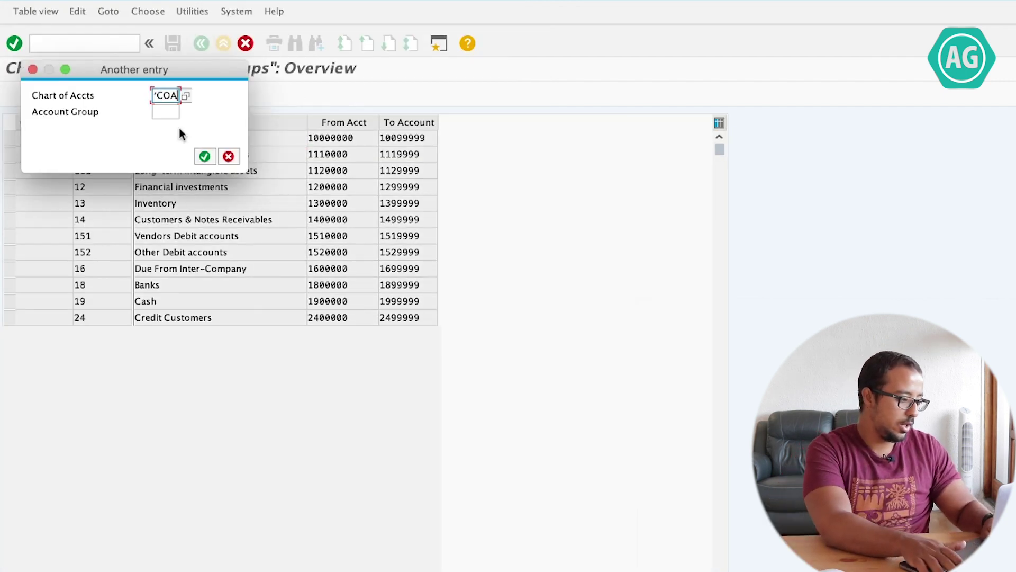
key(Return)
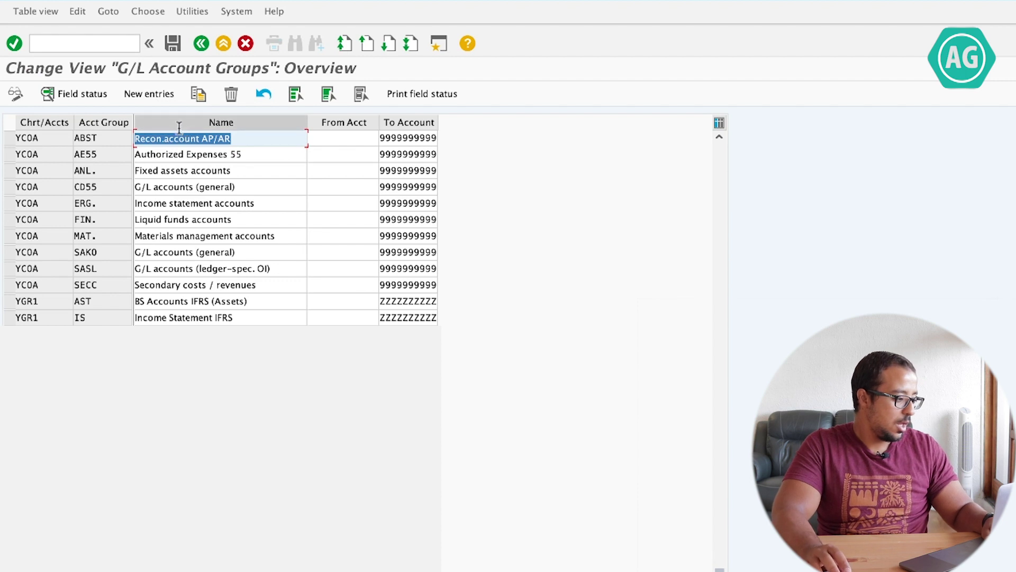
Review the account management field status settings of account group SAKO and return to the account group list.
click(10, 253)
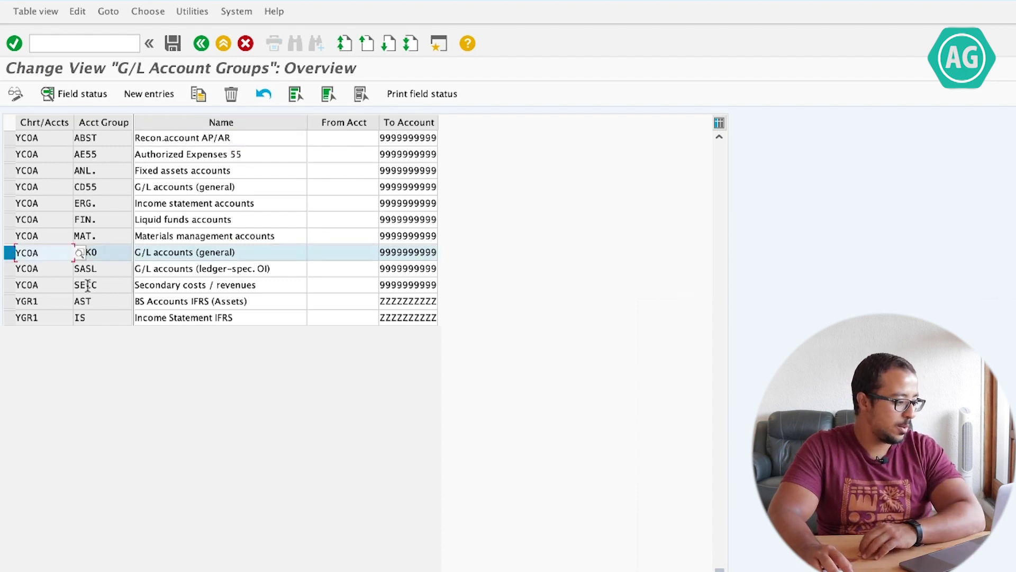
click(154, 255)
double_click(155, 254)
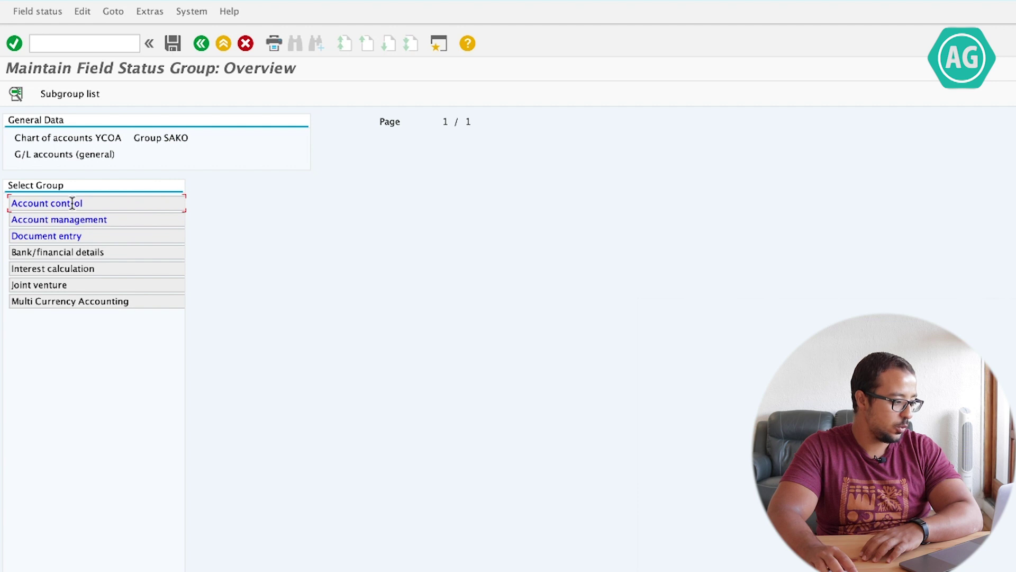
double_click(69, 220)
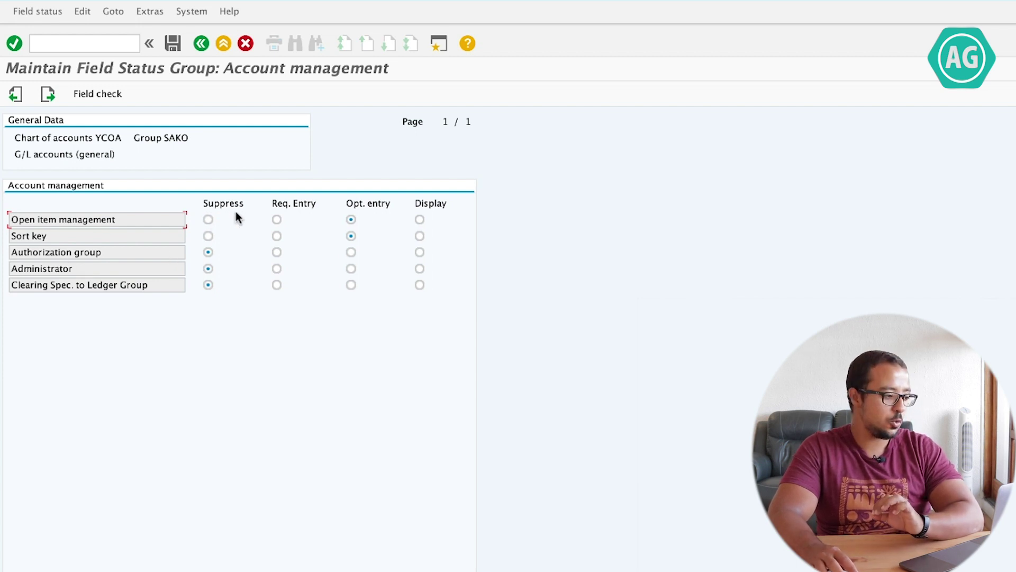
drag(206, 203, 233, 208)
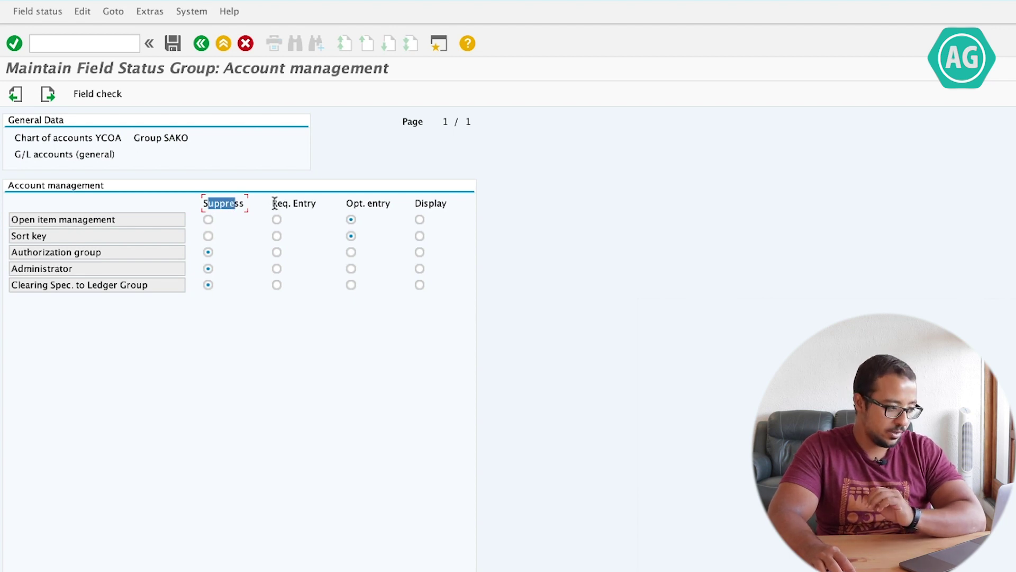
click(310, 204)
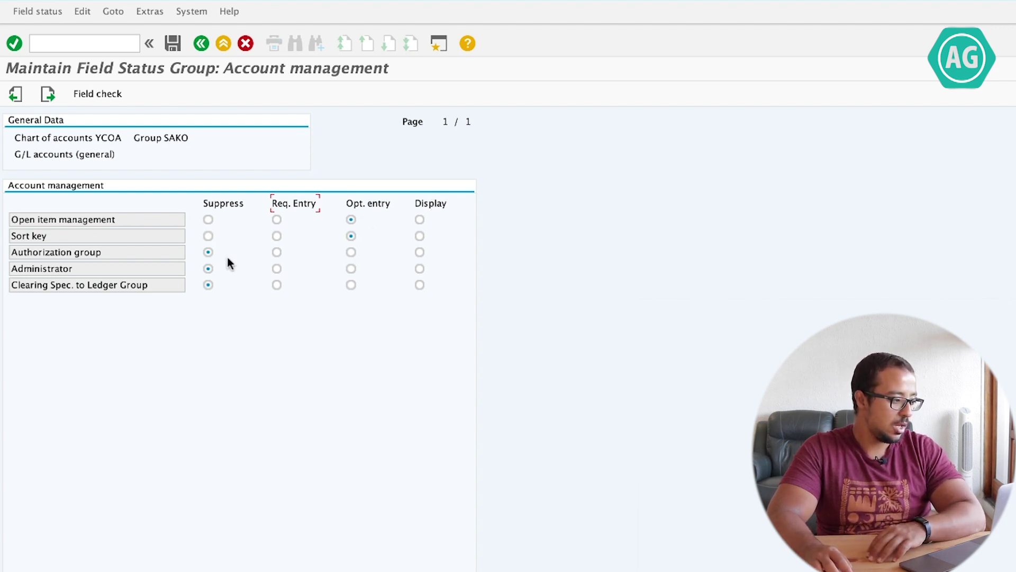
click(201, 42)
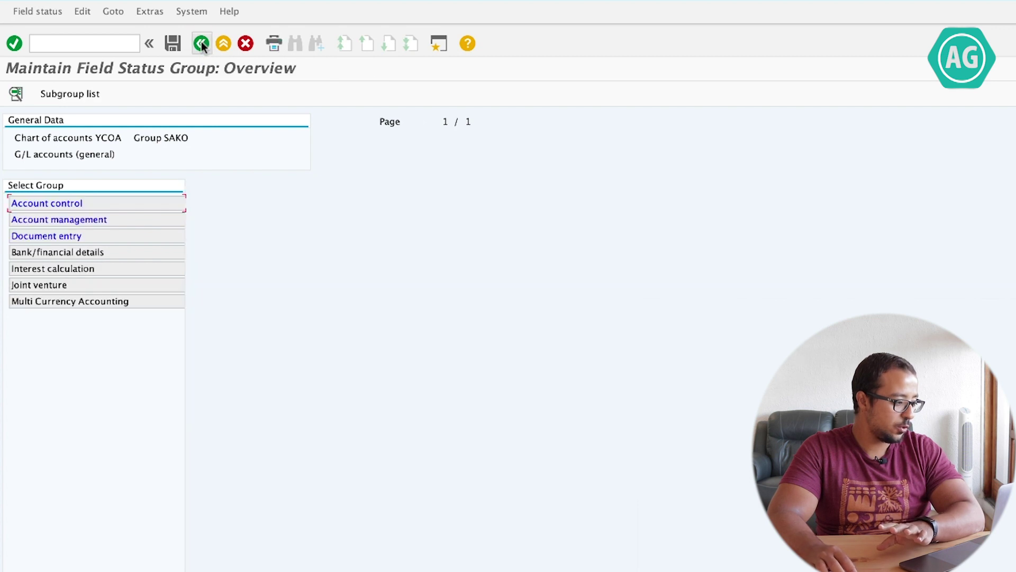
click(201, 42)
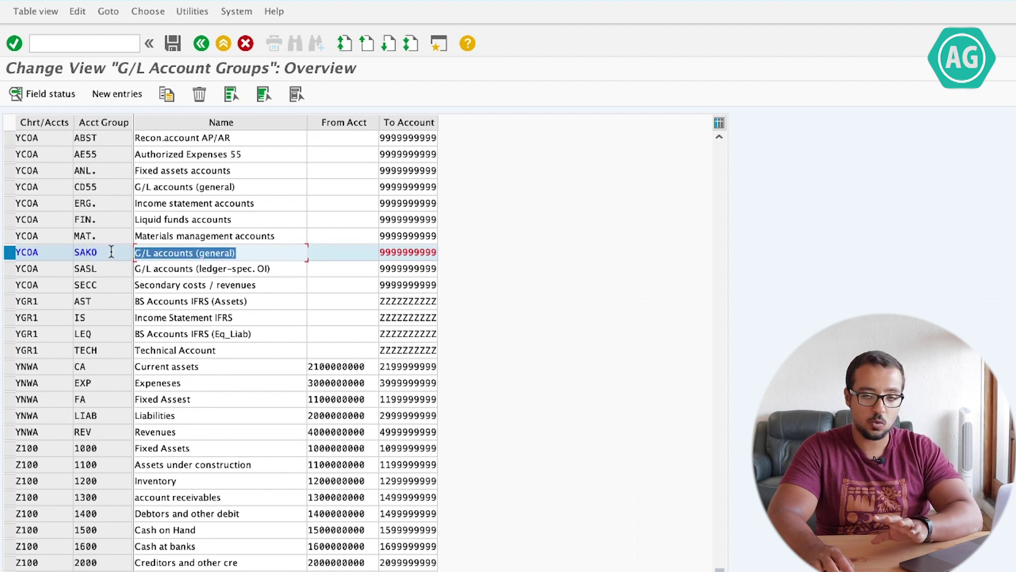
Copy account group SAKO in chart of accounts YCOA to a new group ZAKO named G/L accounts (Test).
click(167, 94)
click(17, 139)
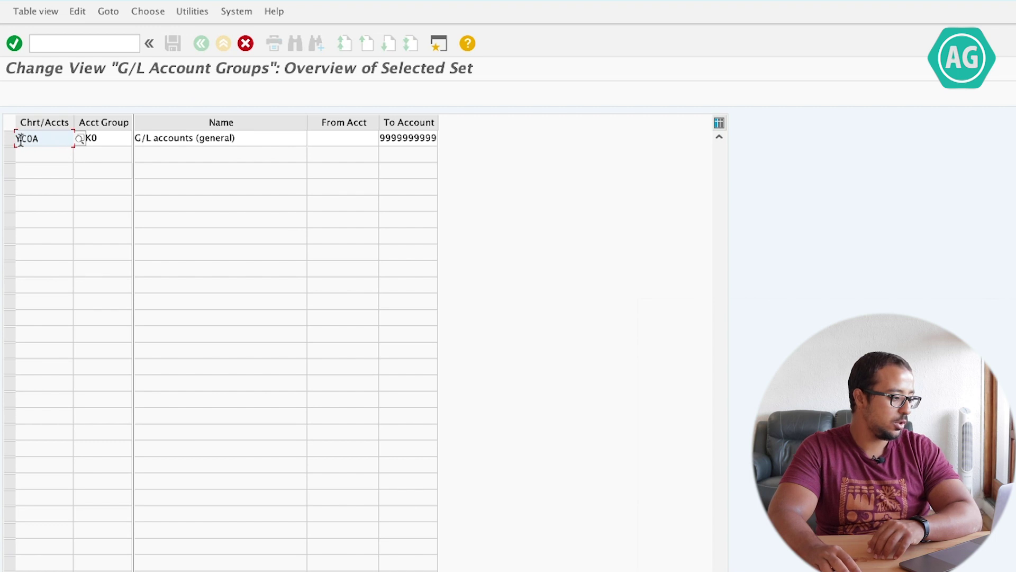
click(106, 138)
click(77, 139)
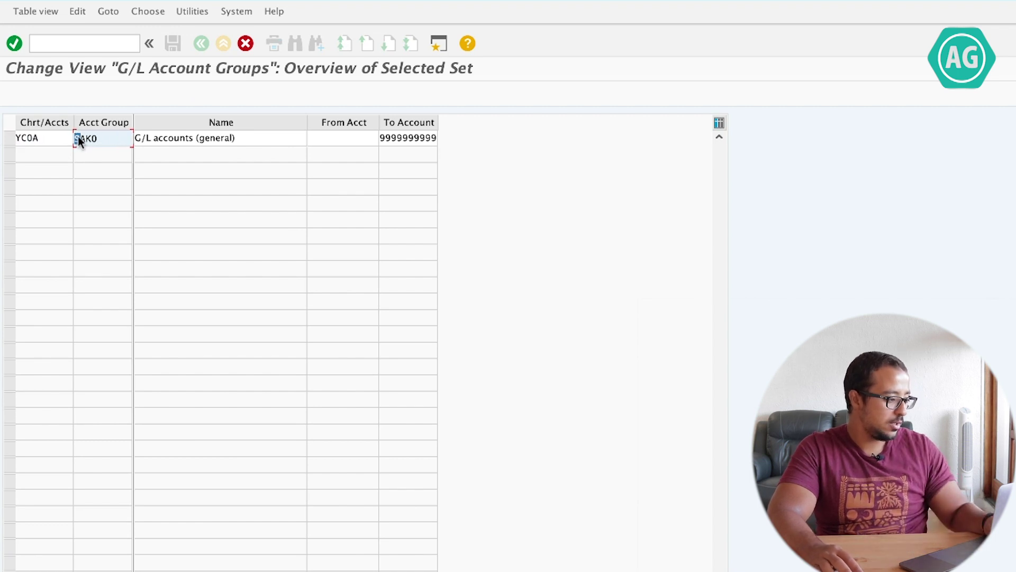
text(Z)
drag(236, 138, 198, 139)
text(Te)
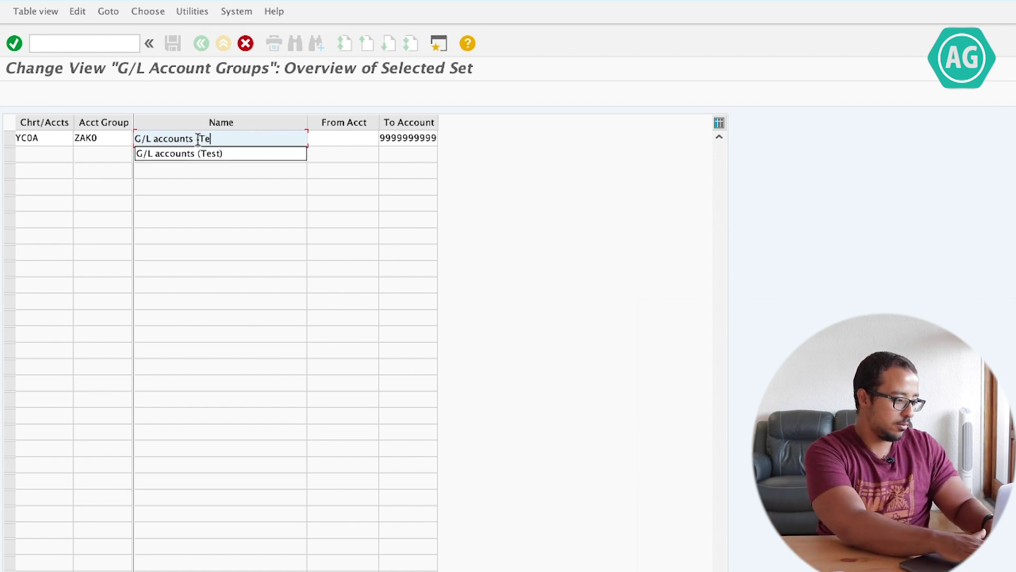
text(st))
key(Return)
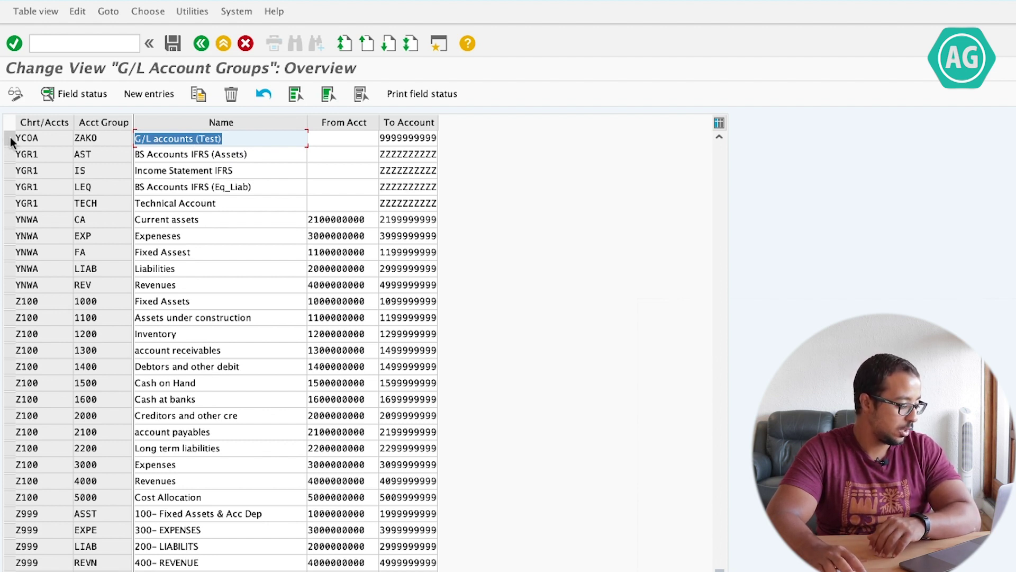
Make open item management, sort key and authorization group required entries in the account management field status of group ZAKO.
double_click(95, 140)
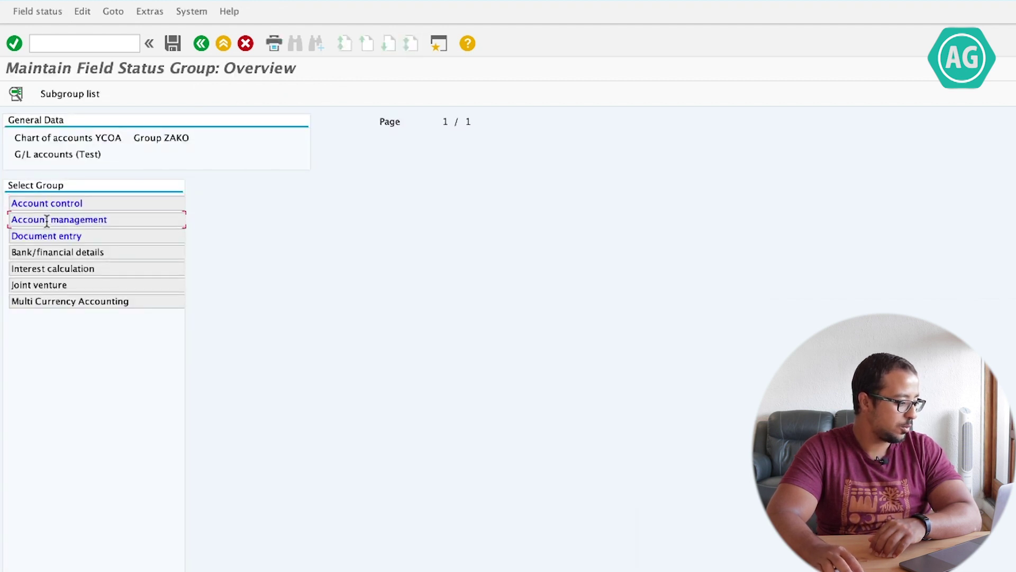
double_click(46, 220)
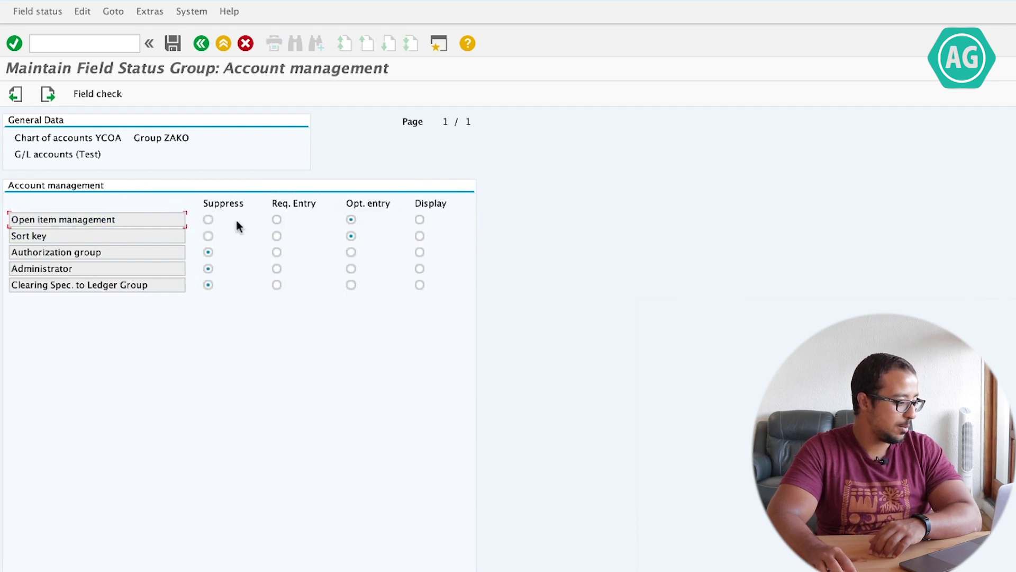
click(277, 219)
click(277, 235)
click(276, 268)
click(276, 252)
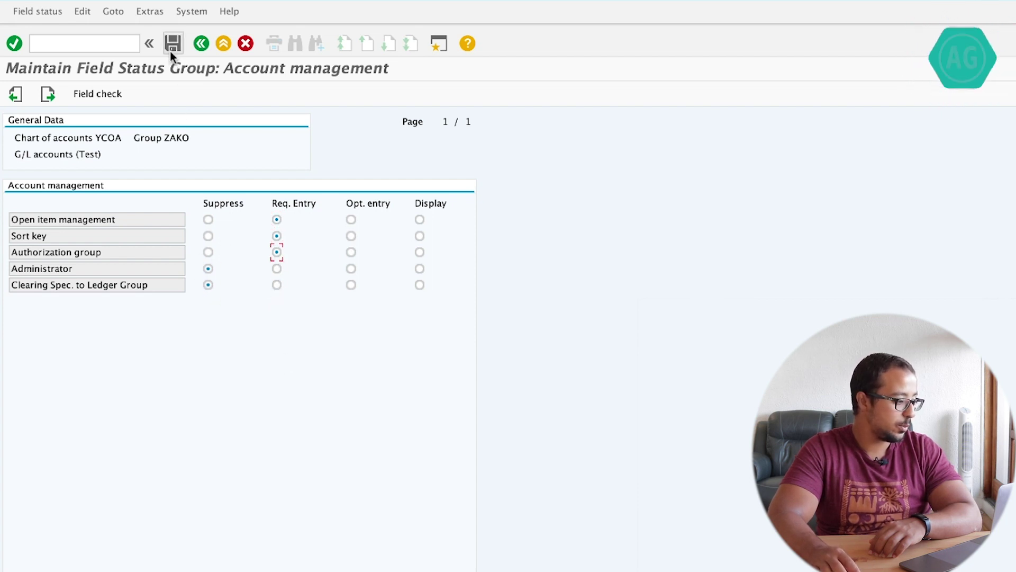
In ZAKO's document entry field status, make reconciliation account ready for input optional and post automatically only a required entry.
click(47, 94)
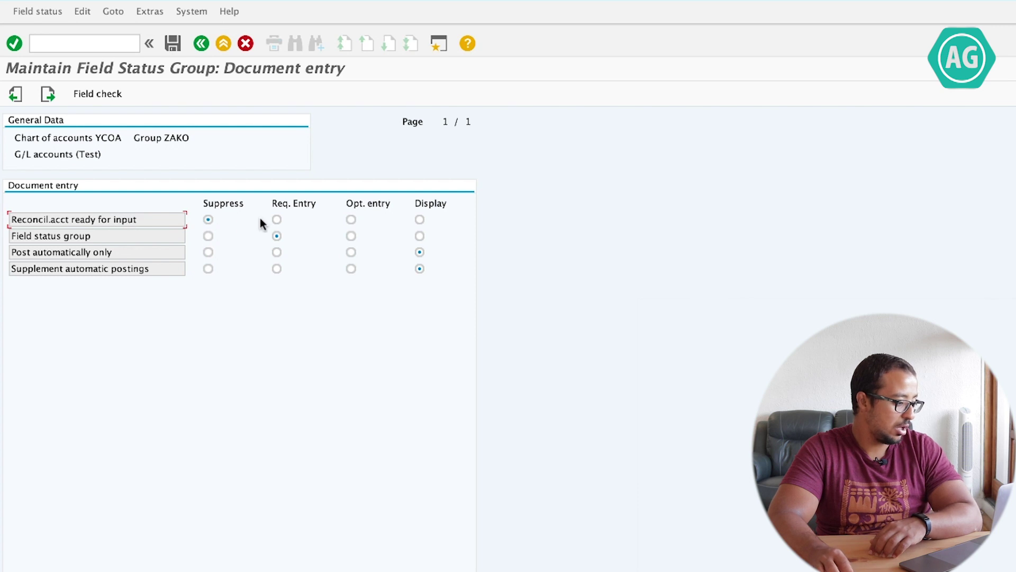
click(351, 220)
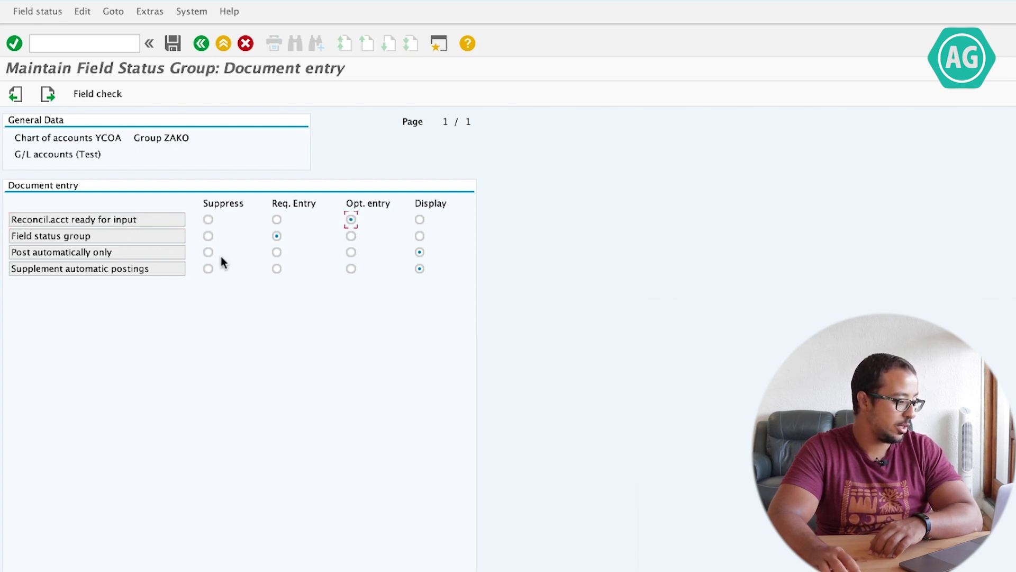
click(276, 252)
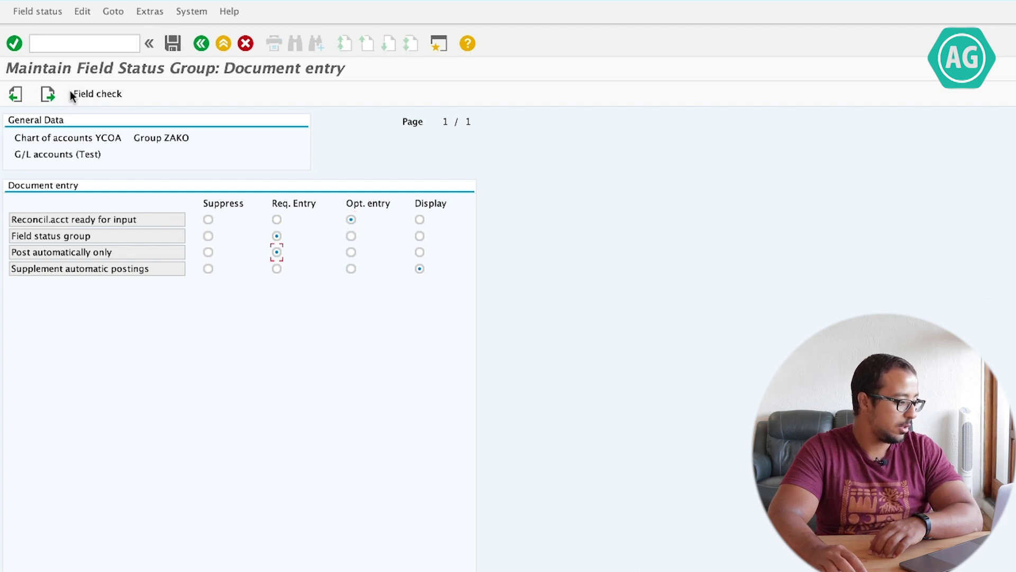
Review ZAKO's remaining field status groups from bank/financial details through multi currency accounting and return to the group overview.
click(47, 95)
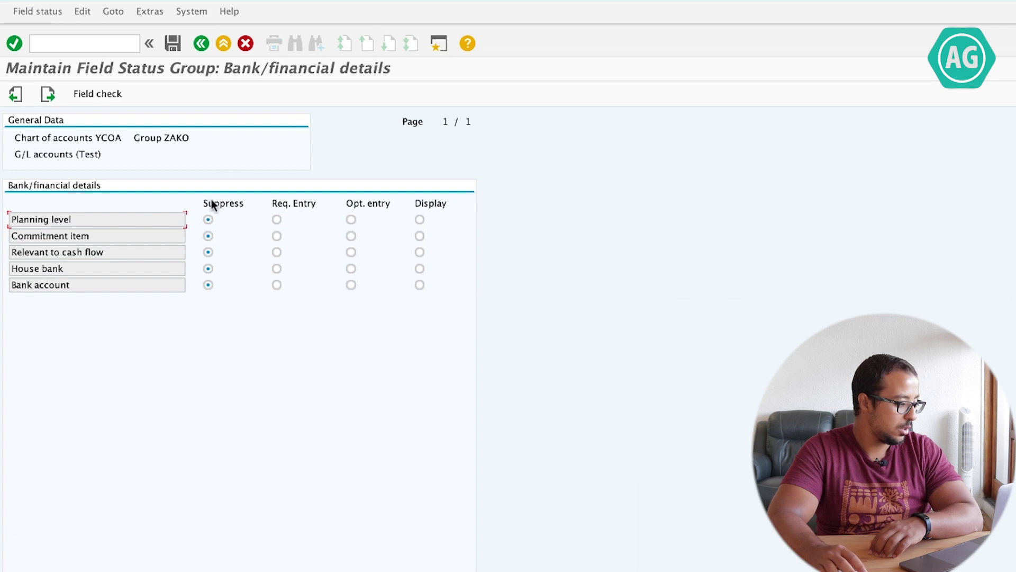
click(48, 96)
click(48, 95)
click(48, 95)
click(48, 95)
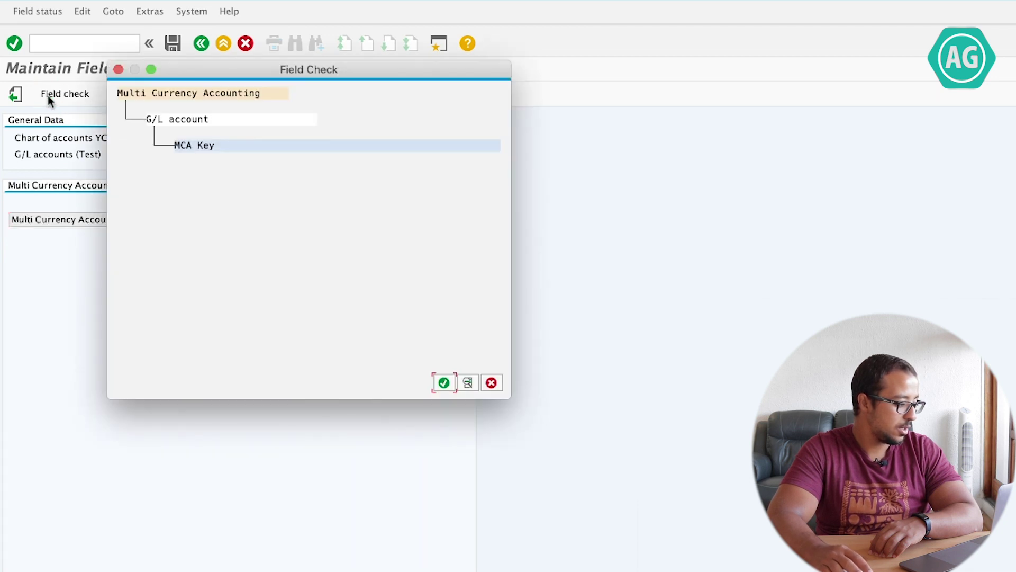
click(492, 382)
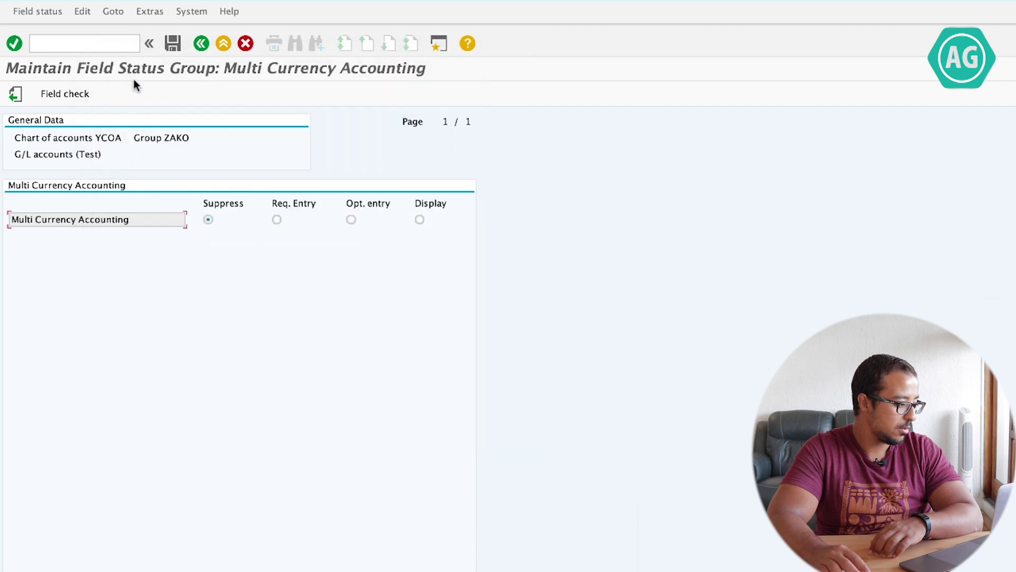
click(201, 43)
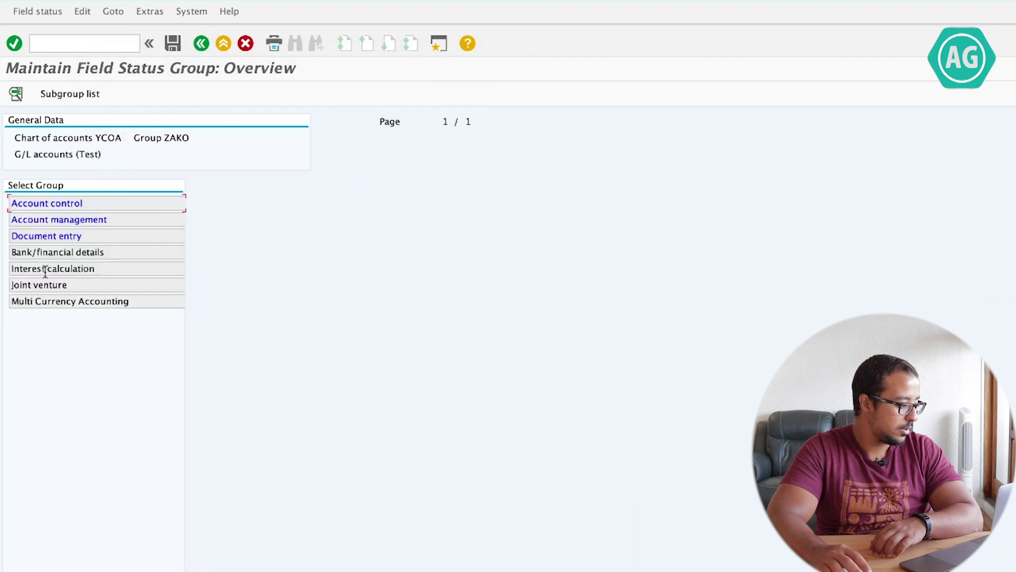
Suppress tax category, only balances in local currency and alternative account number in ZAKO's account control field status and save to the customizing request.
double_click(49, 206)
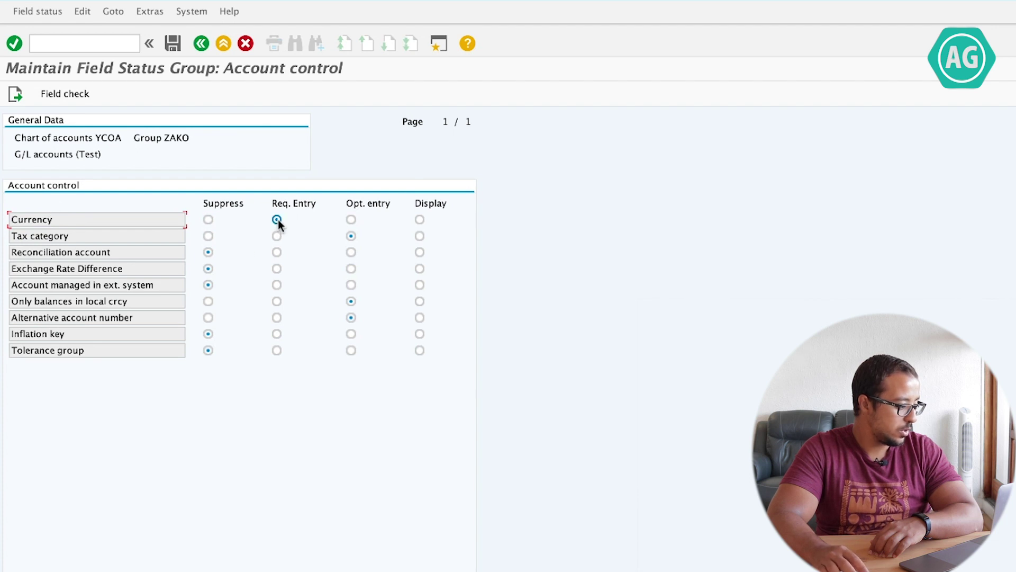
click(208, 301)
click(208, 317)
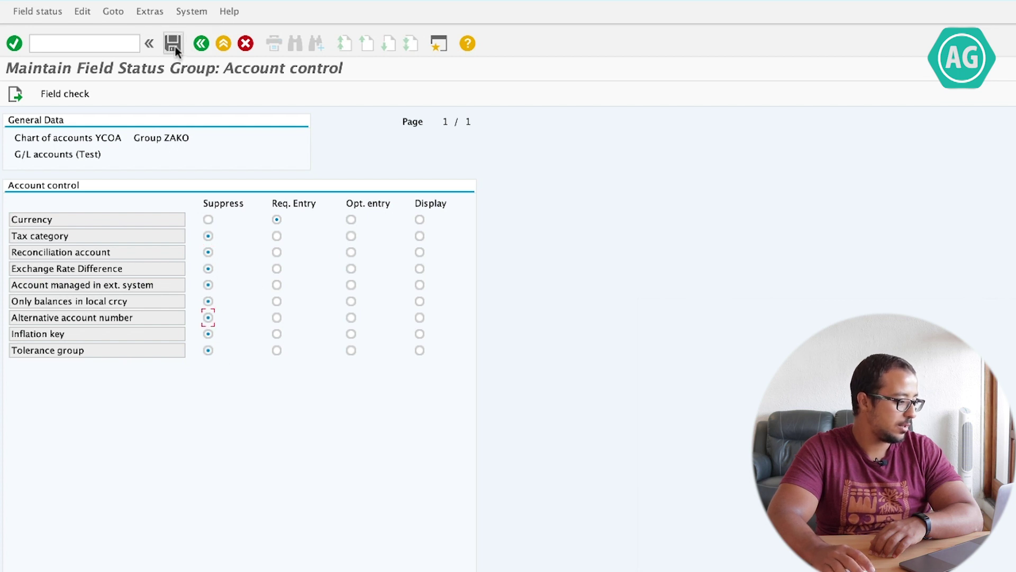
click(173, 44)
click(233, 139)
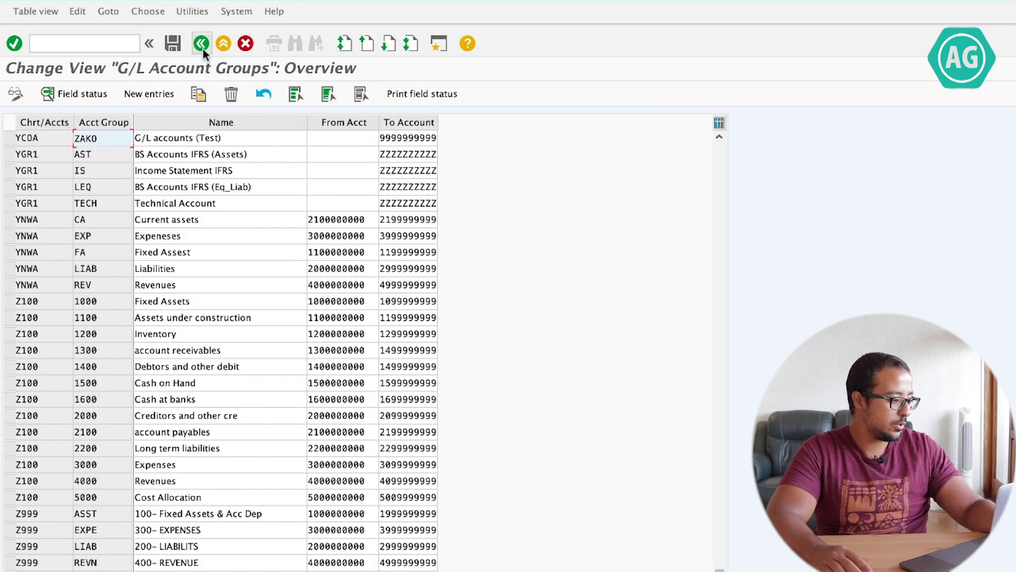
Return to the G/L account creation form and check its control data and the available account groups.
click(201, 44)
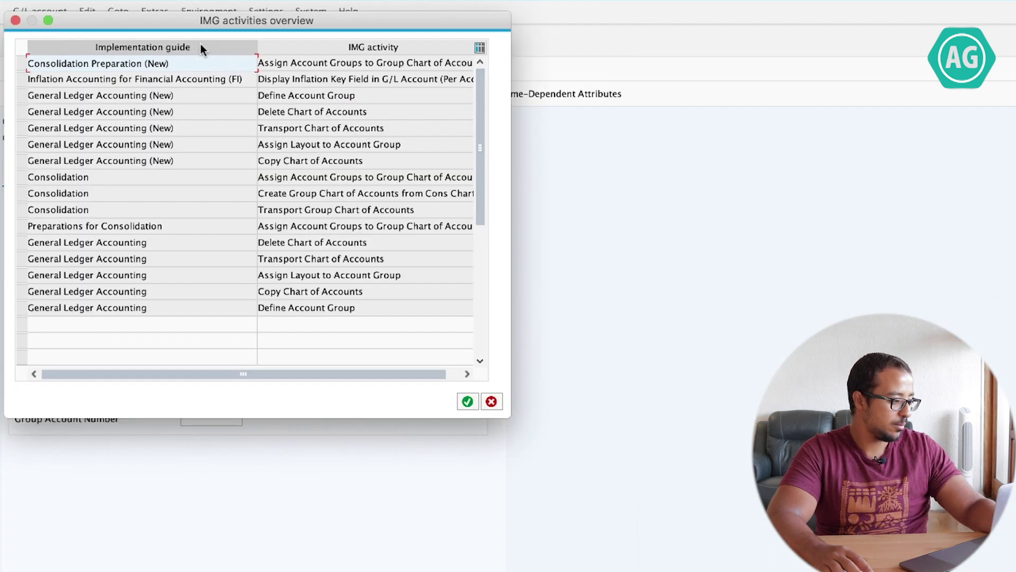
click(492, 401)
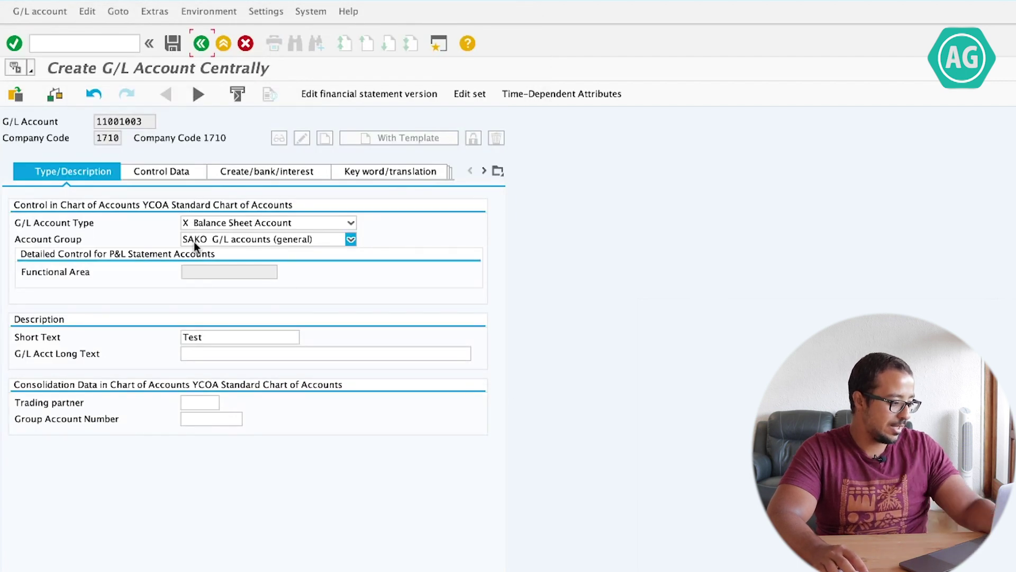
click(153, 171)
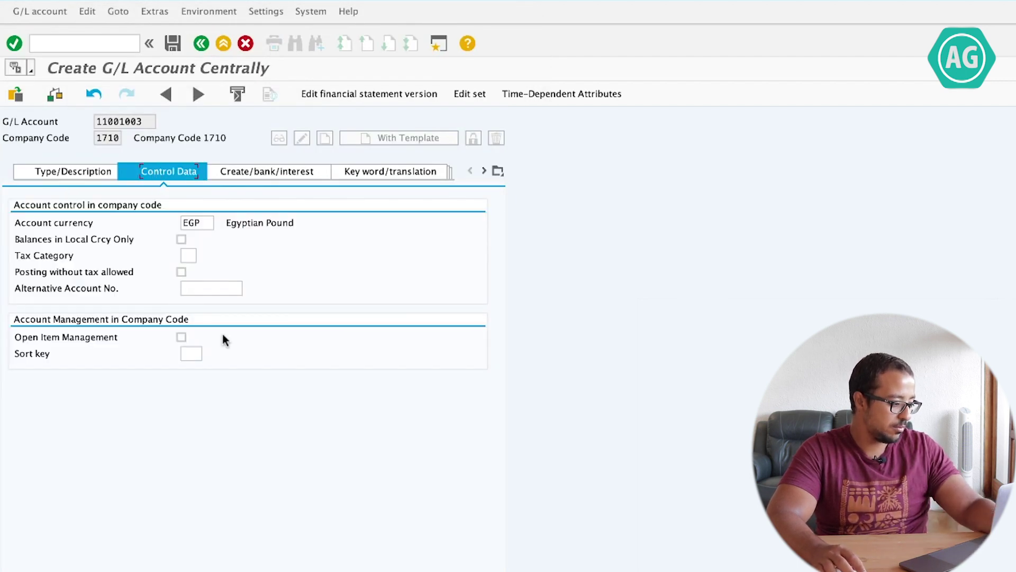
click(90, 170)
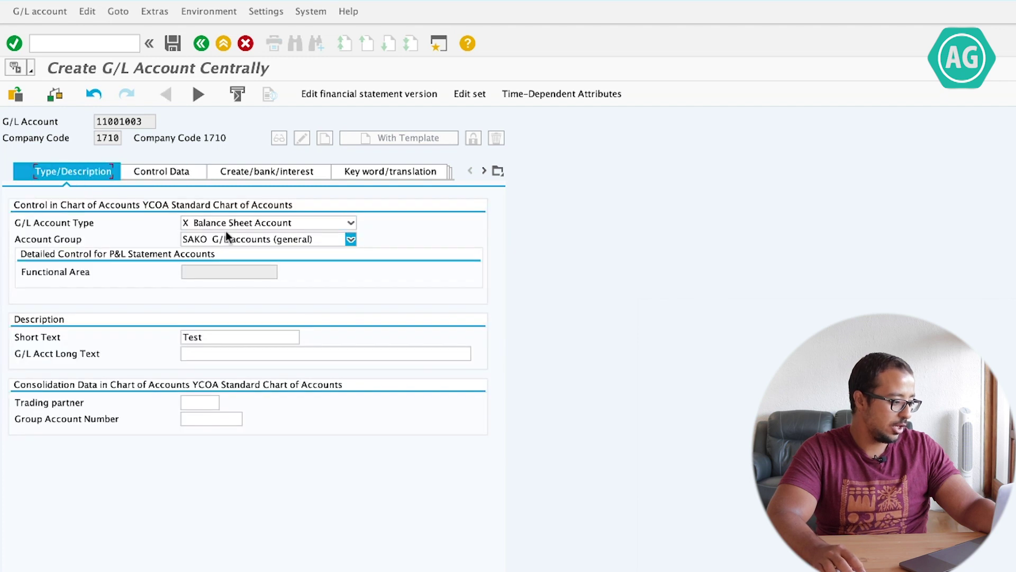
click(225, 236)
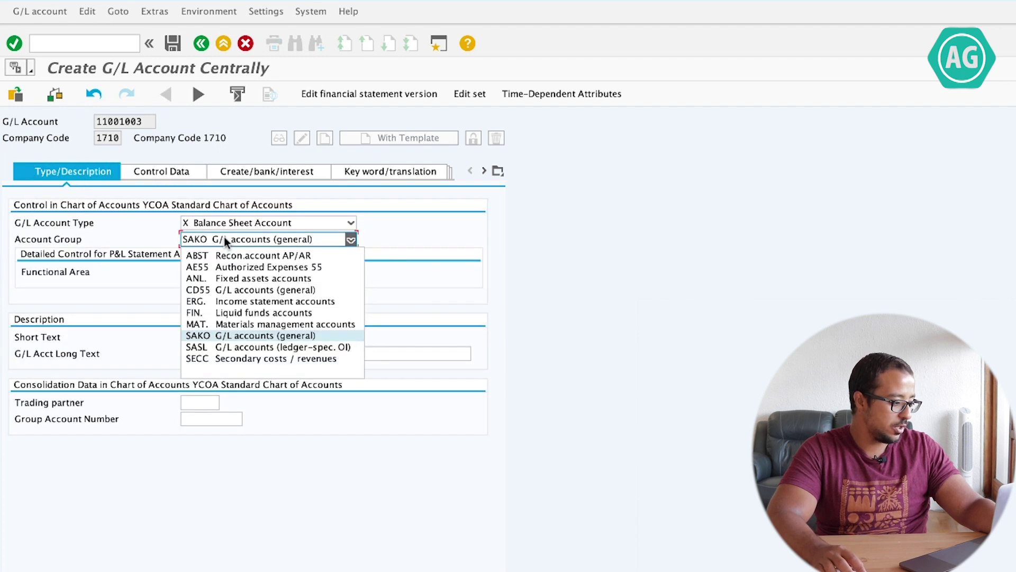
Restart transaction FS00 and begin creating the G/L account in company code 1710.
click(122, 48)
text(/n)
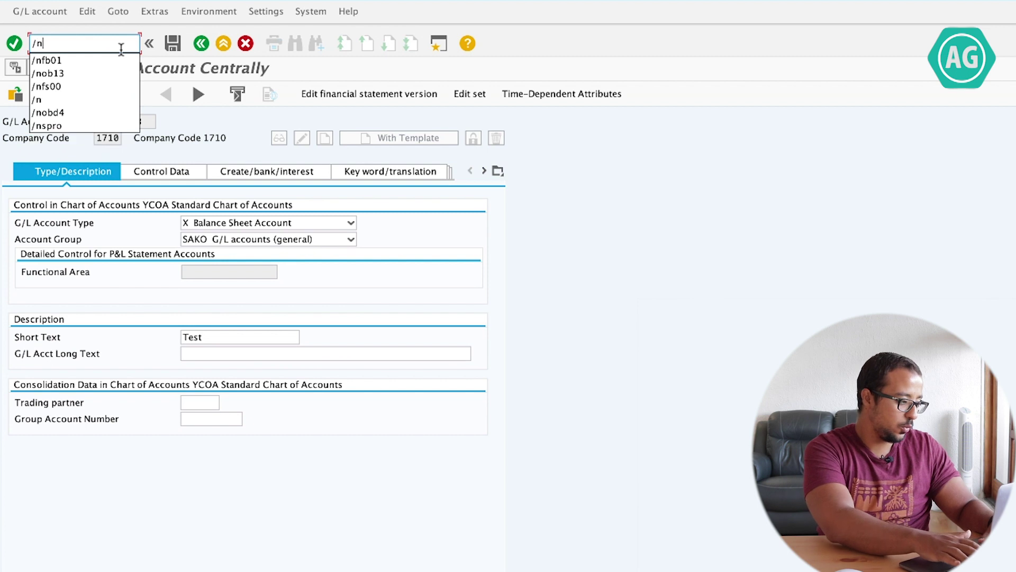
text(fs00)
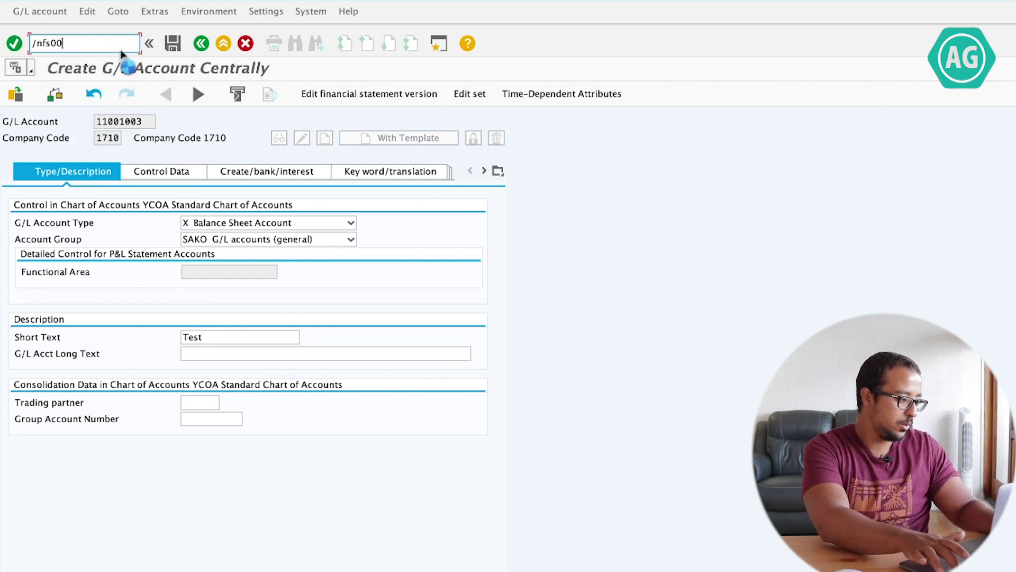
key(Return)
click(324, 137)
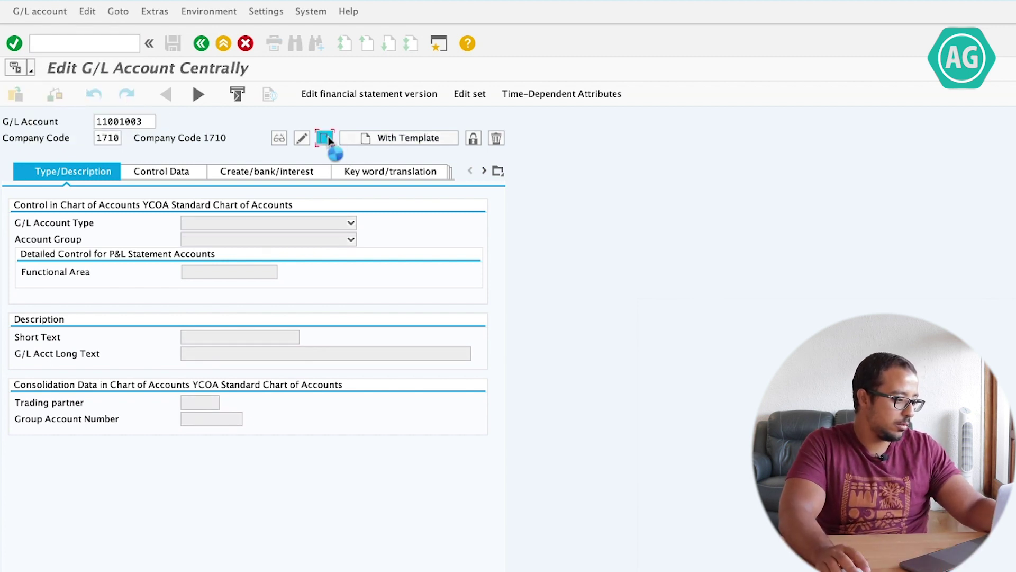
Set the new G/L account's type to Balance Sheet Account, its account group to ZAKO and its short text to test.
click(217, 224)
click(212, 274)
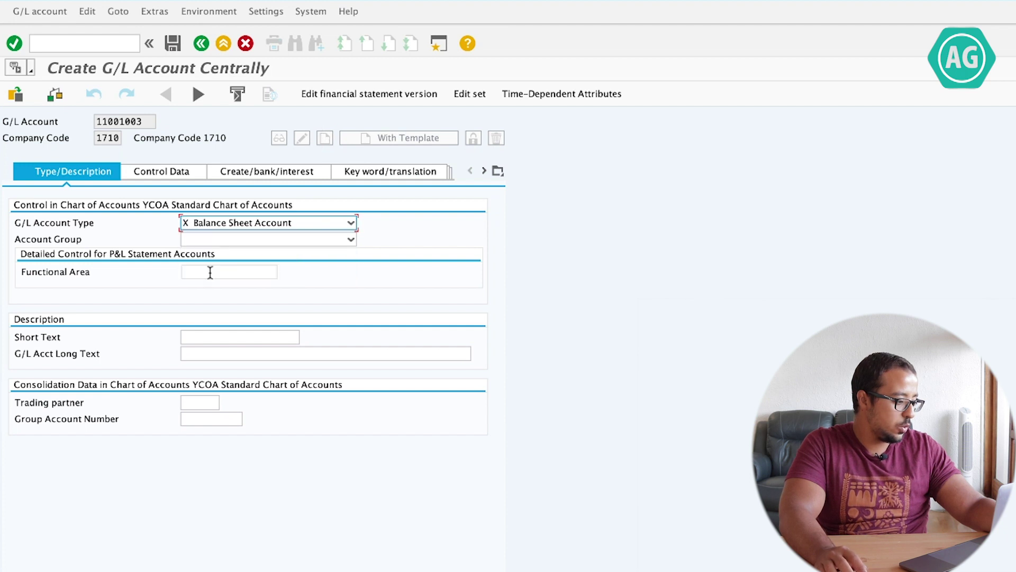
click(217, 239)
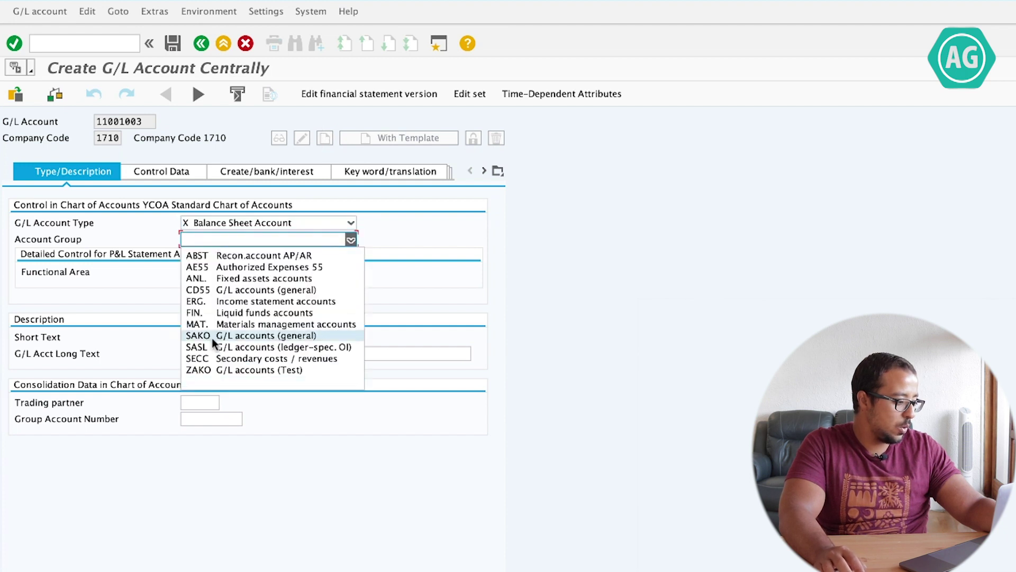
click(201, 370)
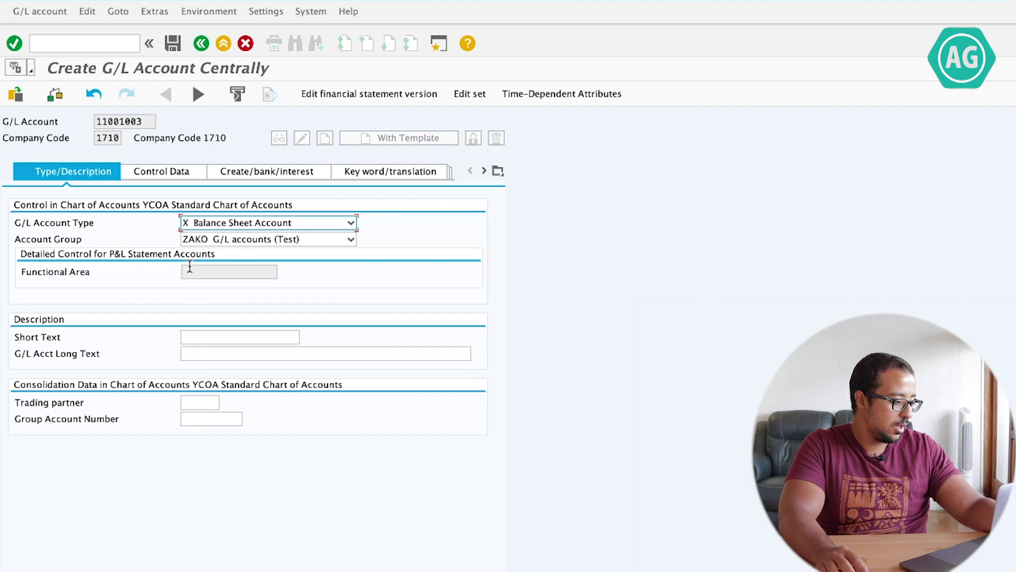
click(221, 339)
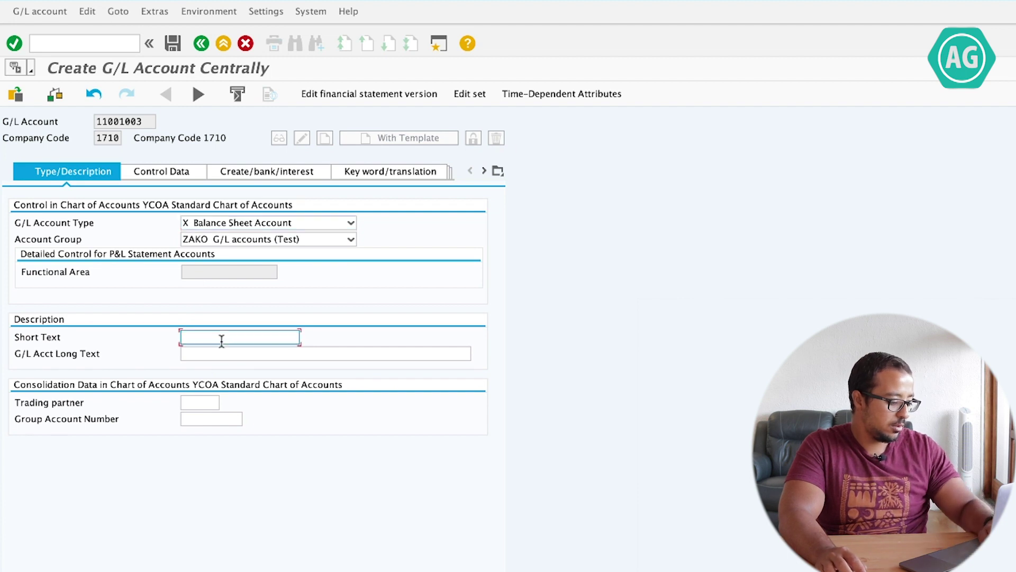
text(test)
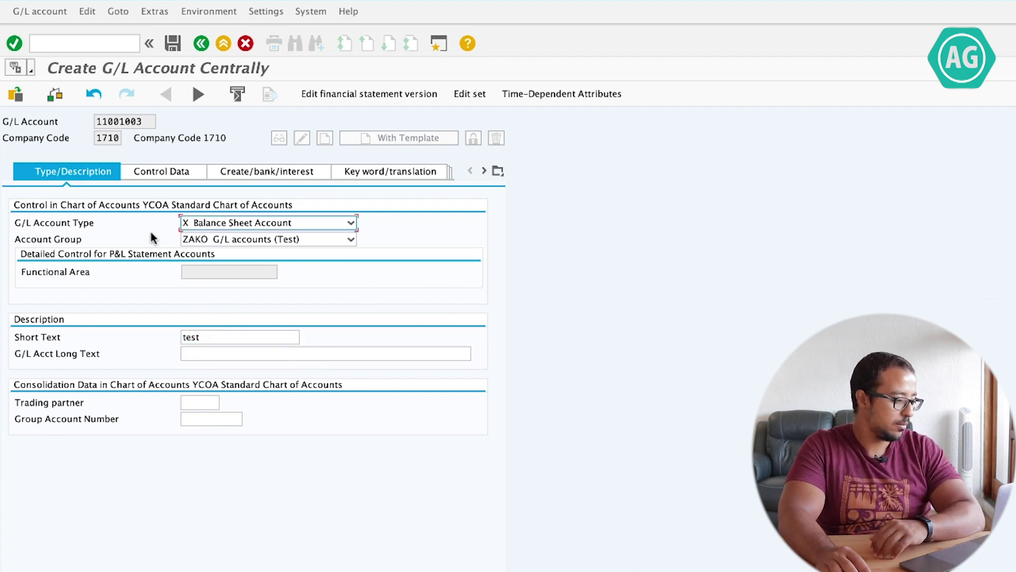
Enable open item management and automatic posting only, and enter sort key 001, authorization group 223 and field status group YB01.
click(157, 174)
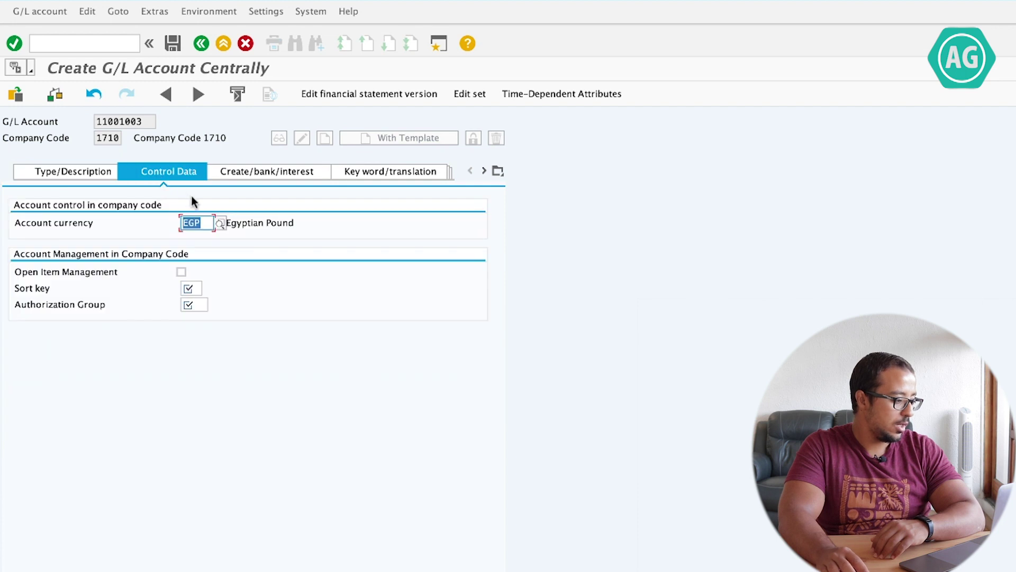
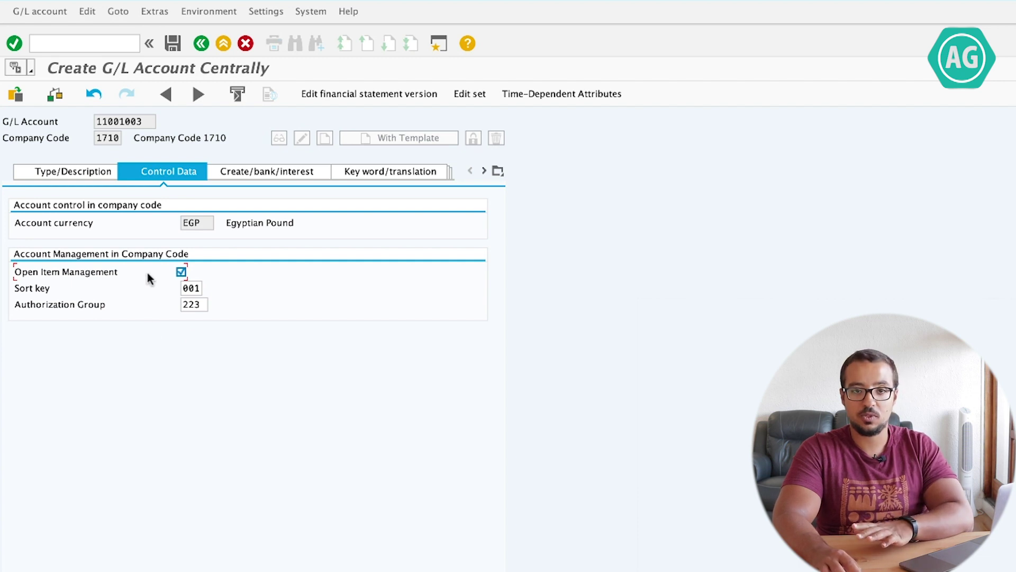
click(276, 175)
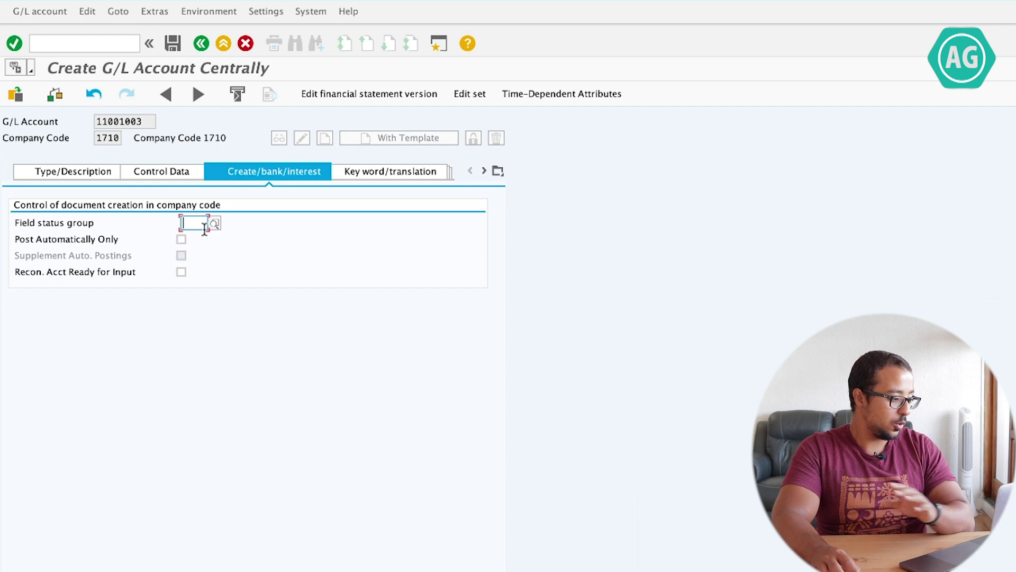
text(YB01)
key(Tab)
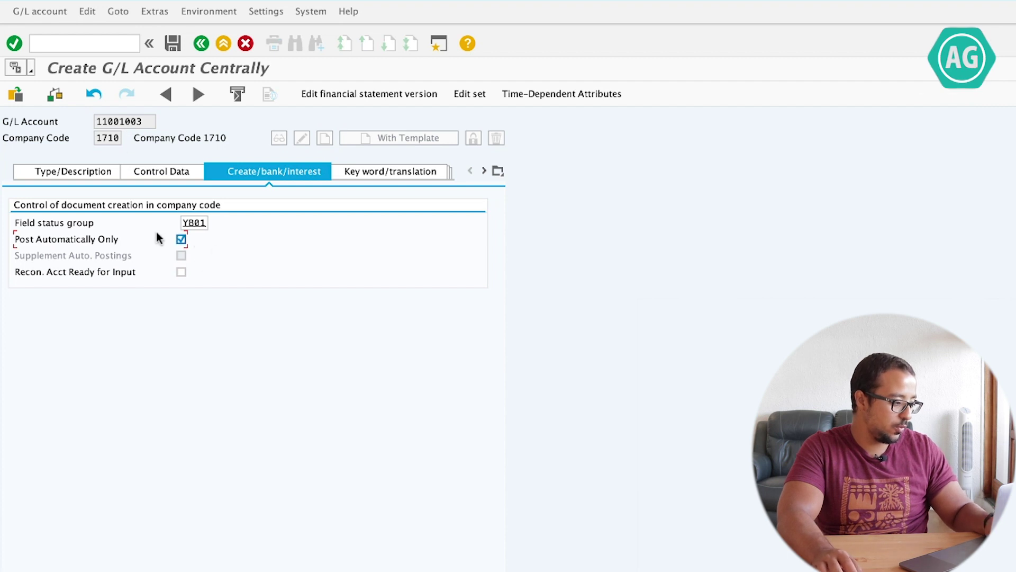
Reopen the field status of account group ZAKO and make post automatically only an optional entry under document entry.
click(69, 169)
click(228, 238)
click(228, 238)
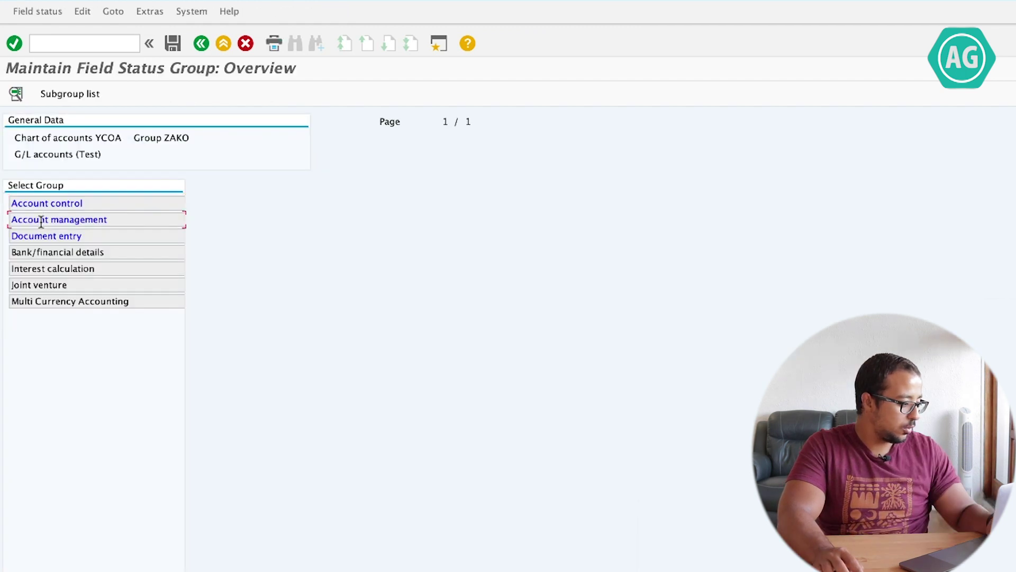
double_click(41, 221)
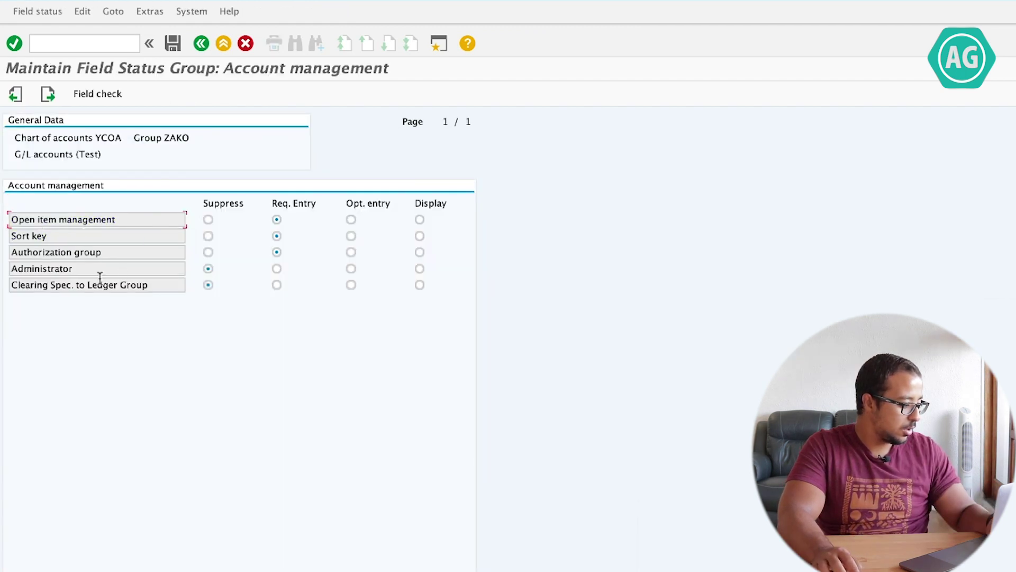
click(52, 93)
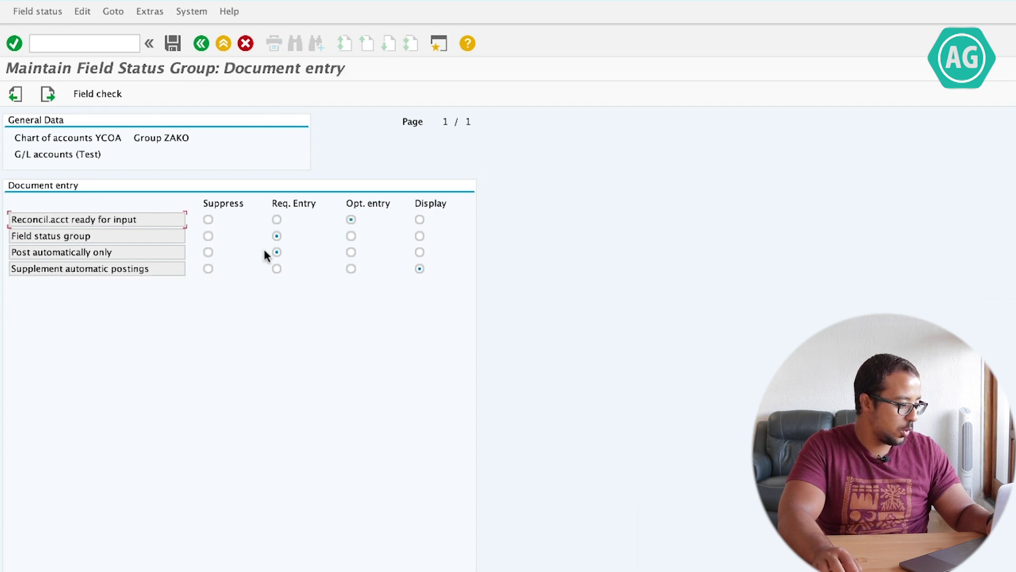
click(351, 253)
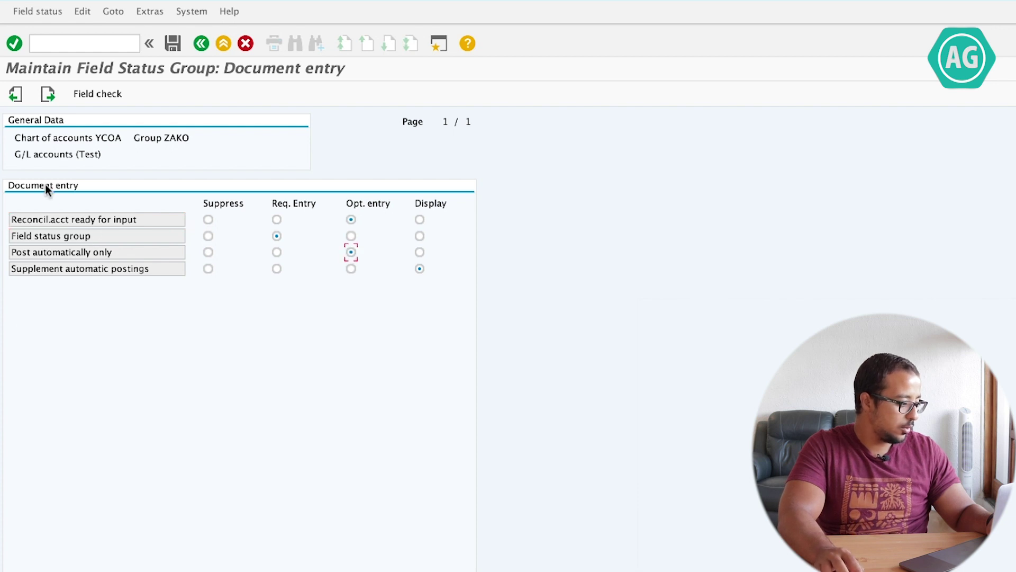
Suppress the authorization group field in ZAKO's account management field status and save to the customizing request.
click(46, 93)
click(15, 94)
click(15, 95)
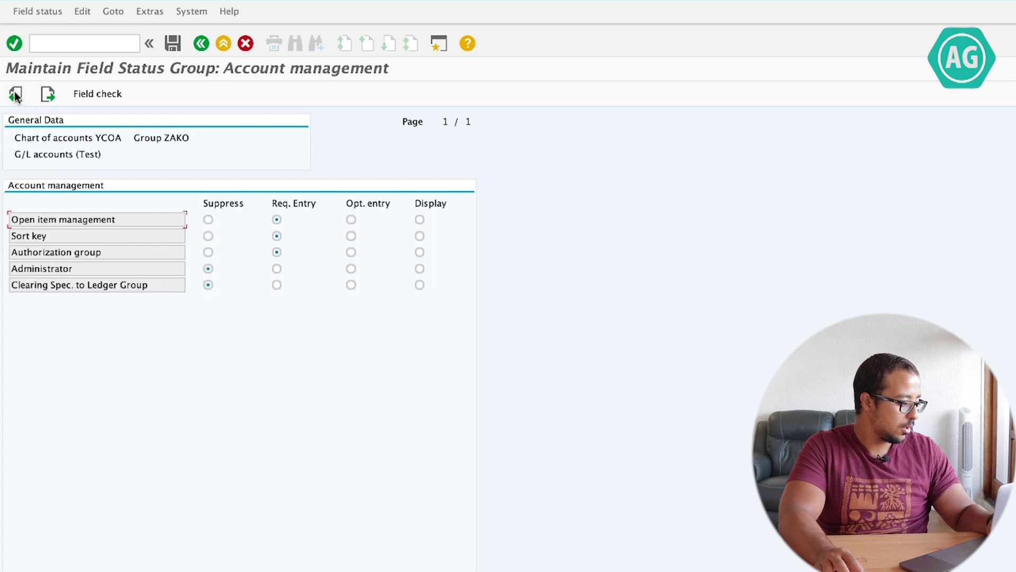
click(208, 253)
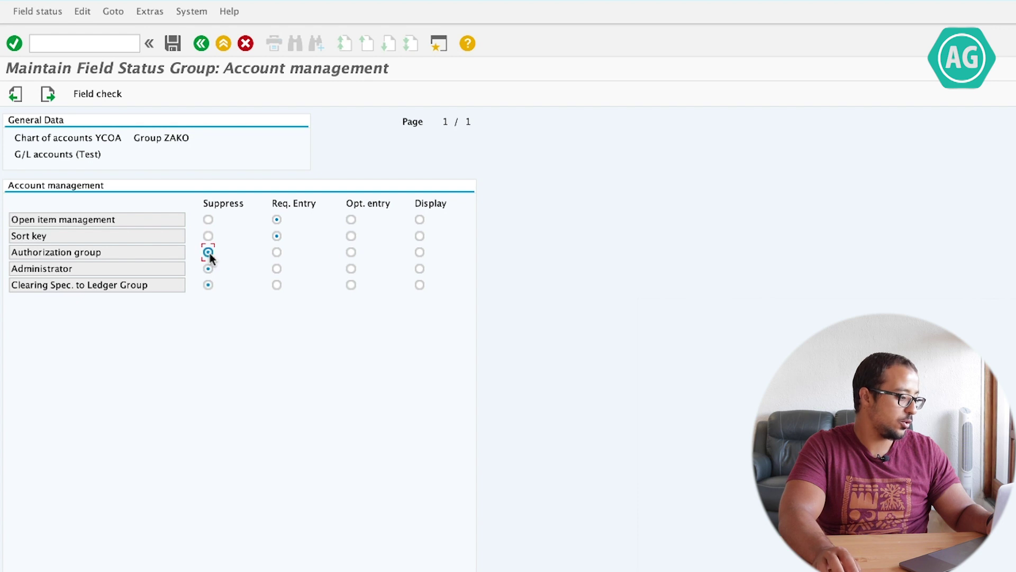
click(172, 42)
click(235, 140)
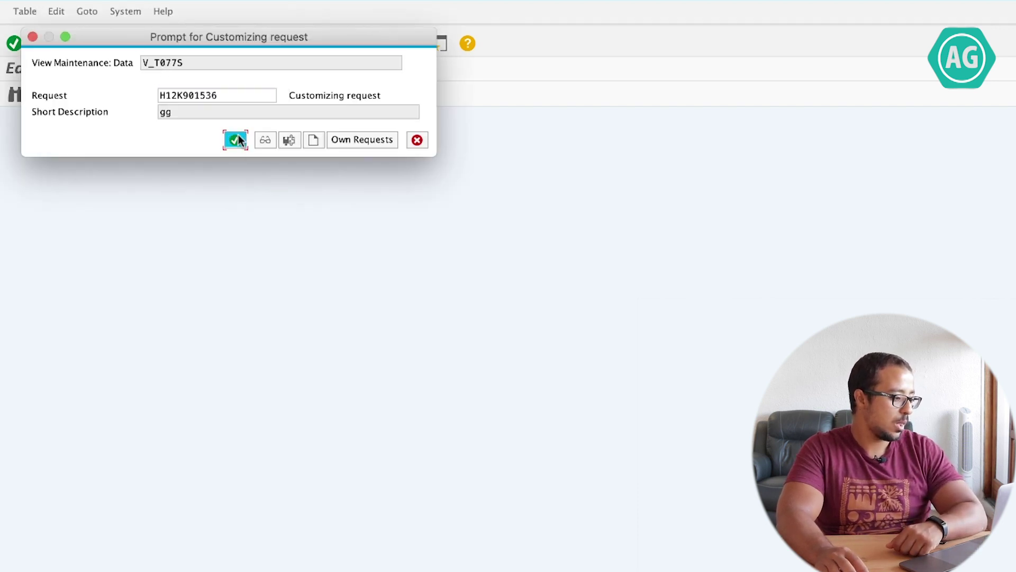
Open transaction FS00 in place of the account groups view and start creating the preset G/L account in company code 1710.
text(/nfs00)
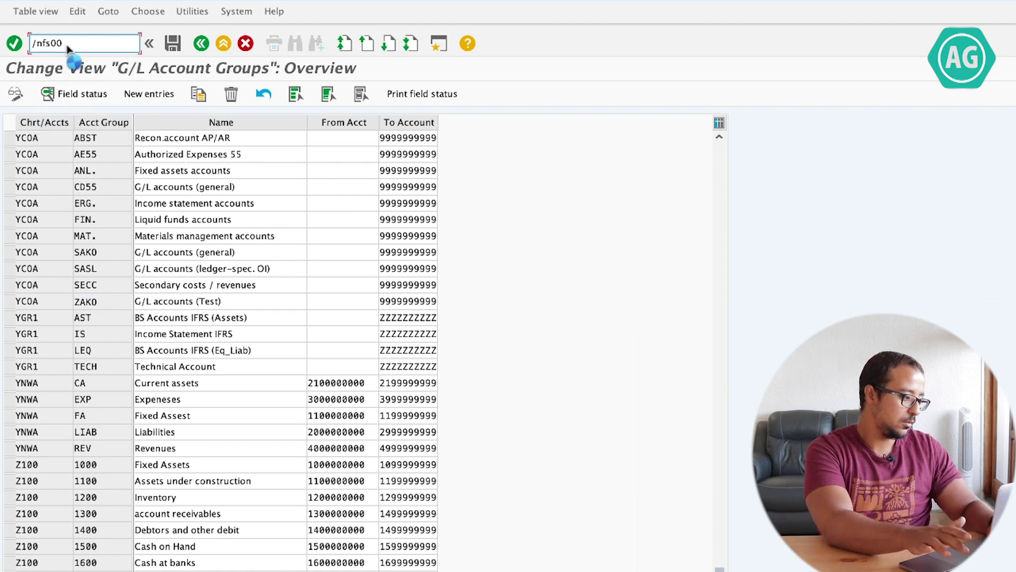
key(Return)
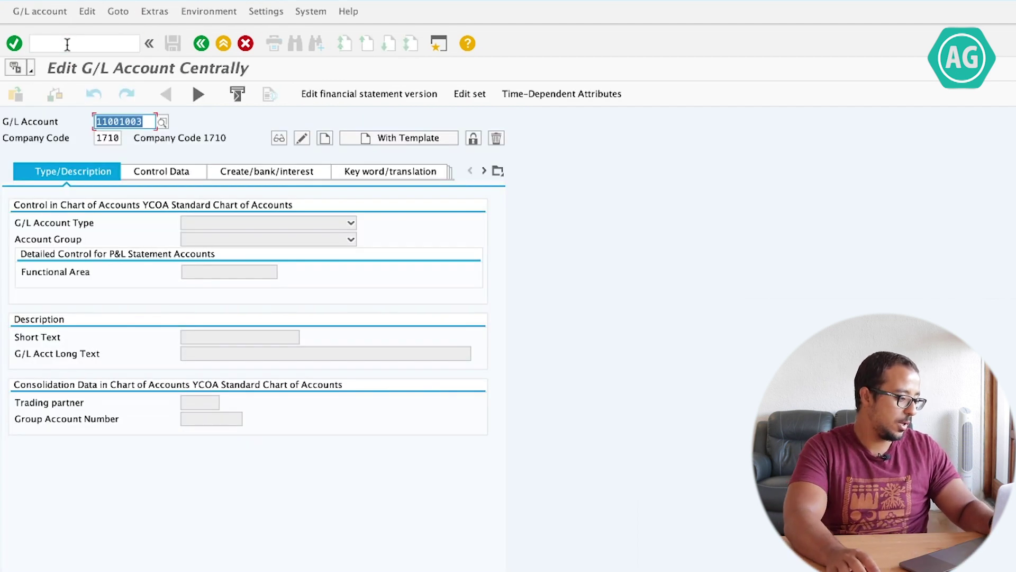
click(325, 138)
Set the account type to Balance Sheet Account, the account group to ZAKO and the short text to TEST 01.
click(257, 222)
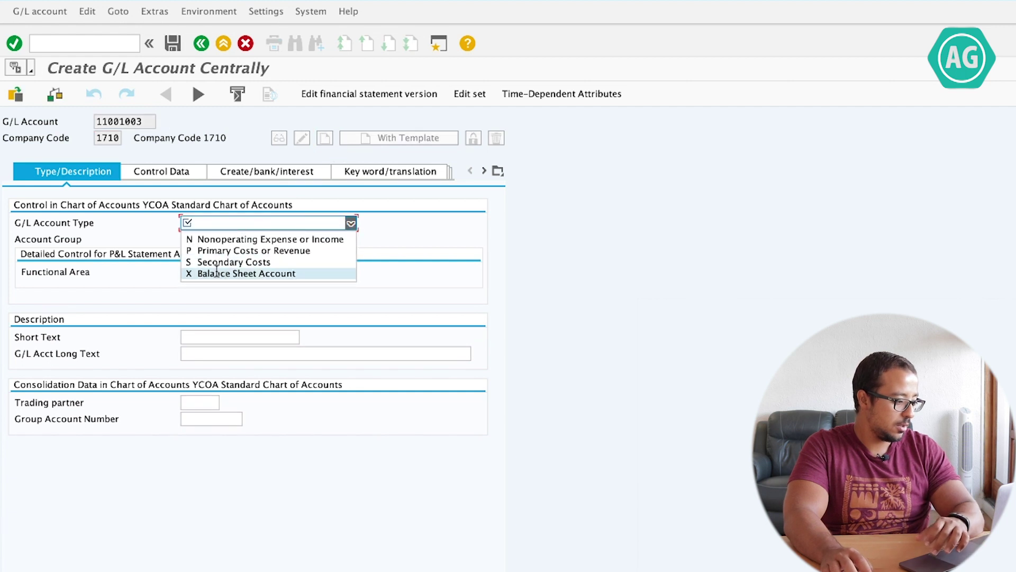
click(217, 272)
click(245, 239)
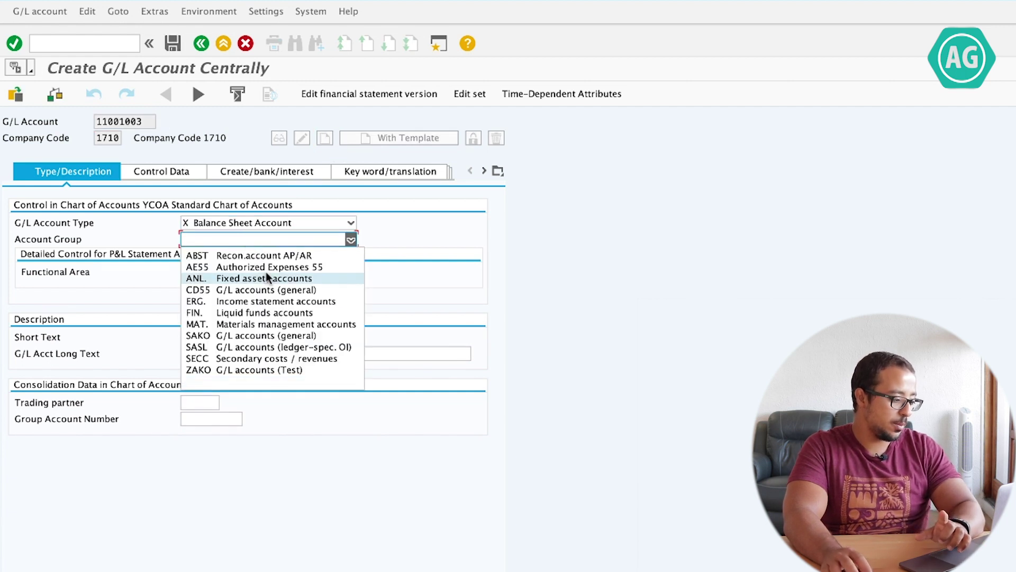
click(262, 373)
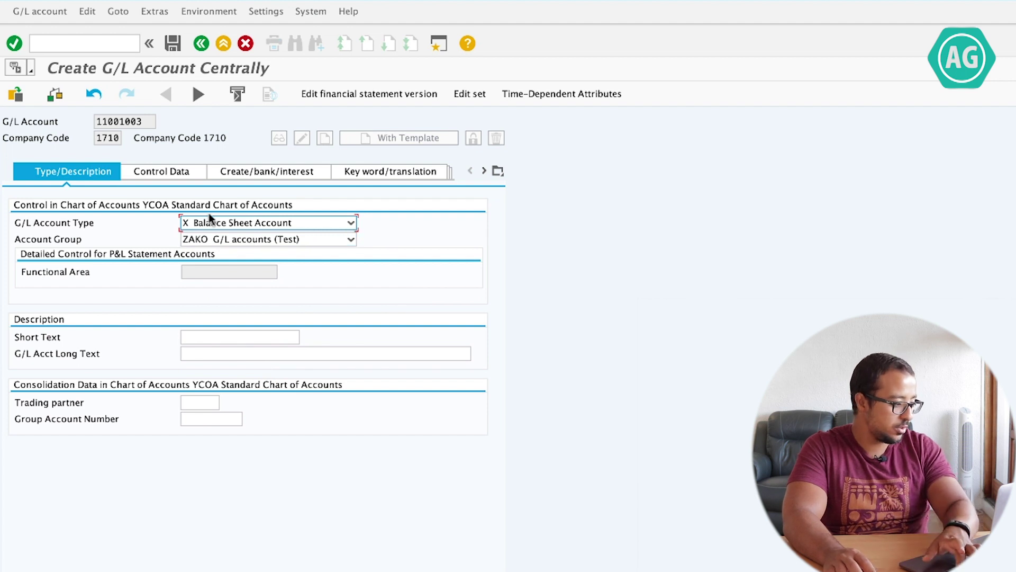
click(223, 336)
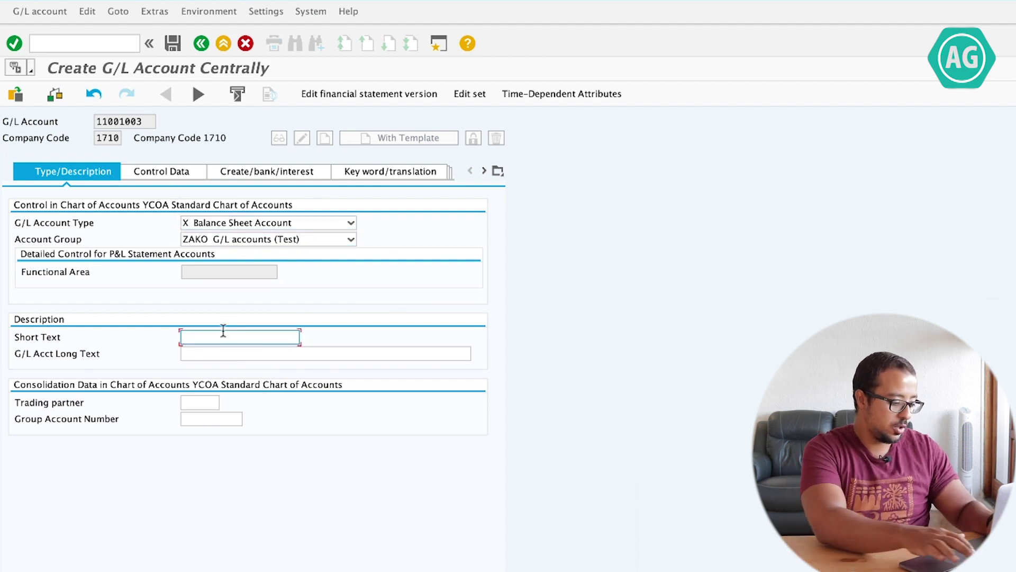
text(TEST 01)
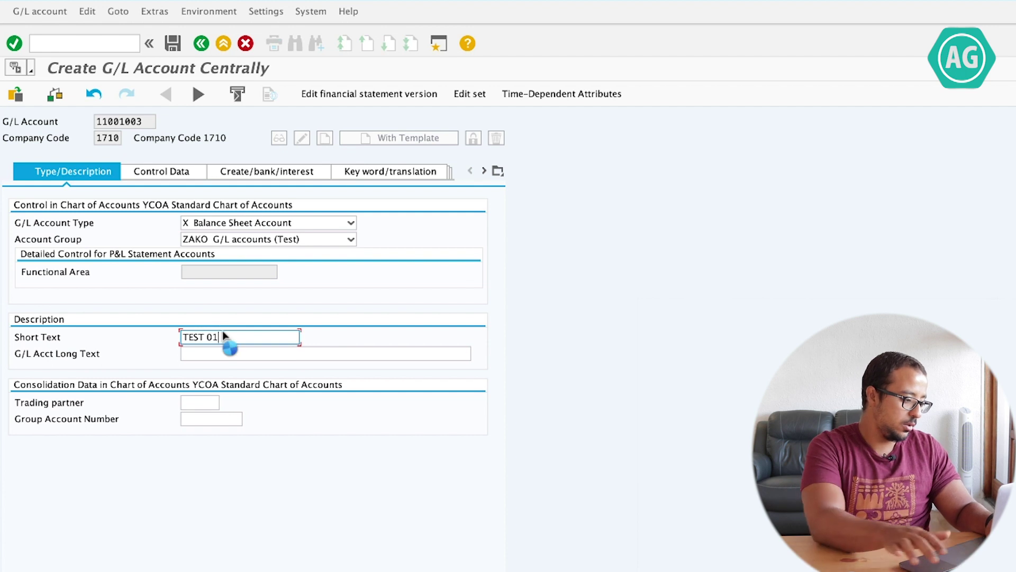
key(Return)
Enter sort key 001 and enable open item management in the new account's control data.
click(170, 169)
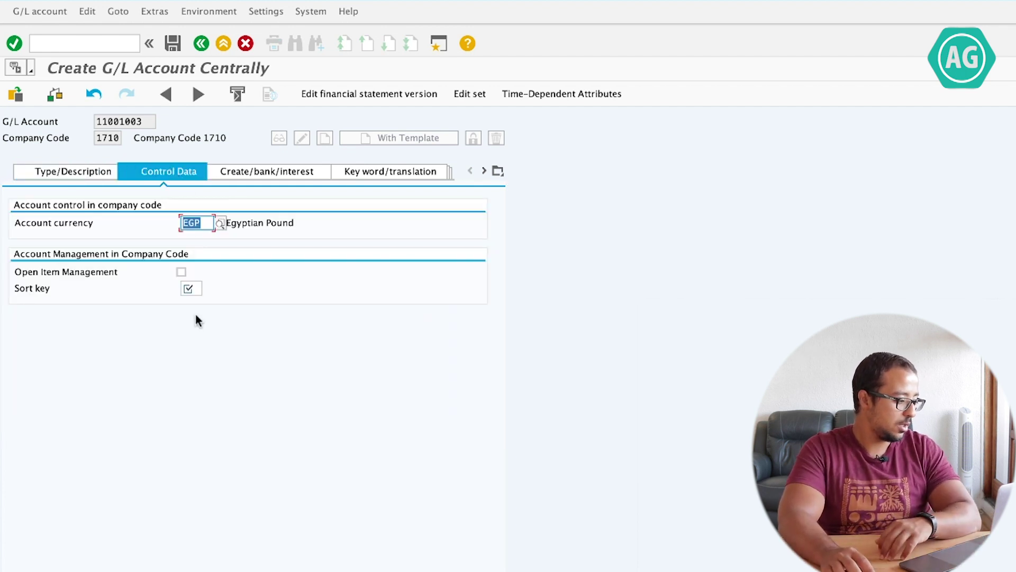
click(192, 288)
text(001)
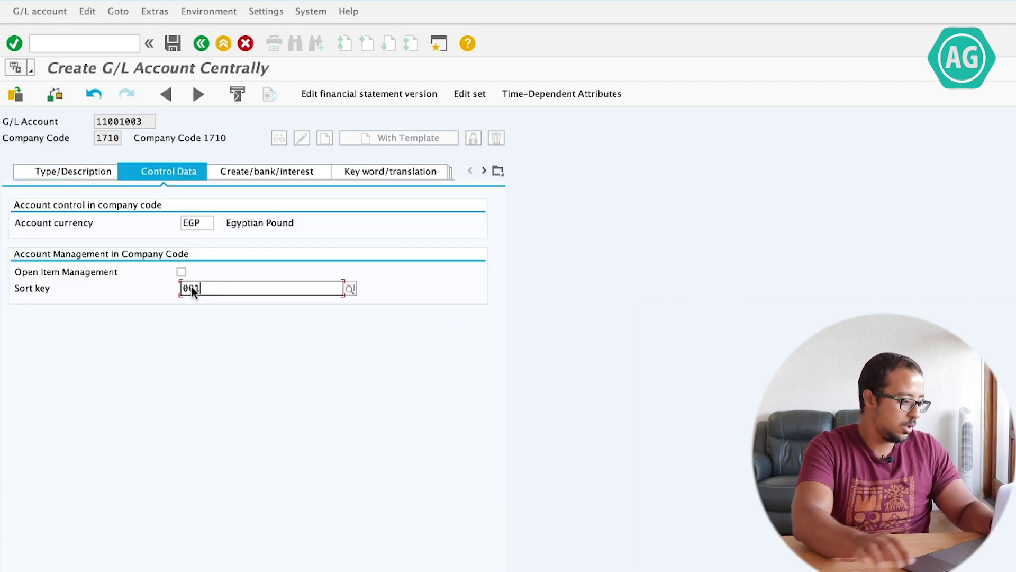
click(181, 273)
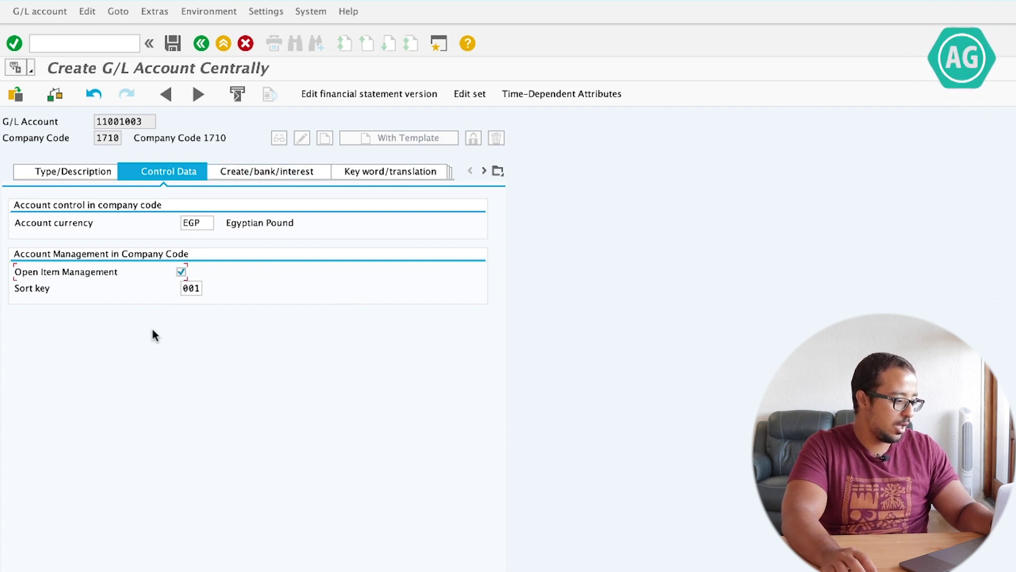
Enter field status group YB01 for the account, and switch Post Automatically Only on and back off.
click(261, 172)
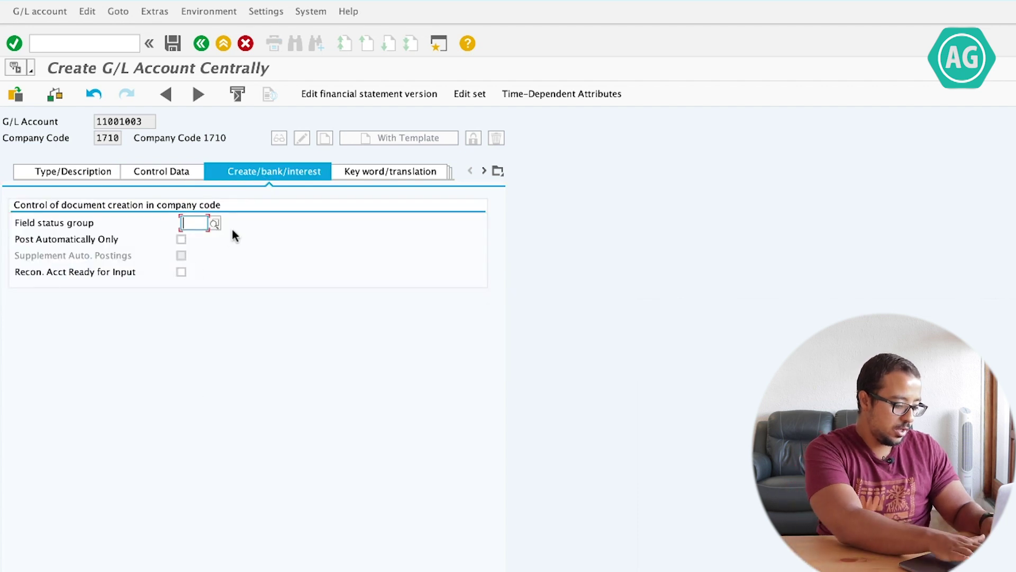
text(YB01)
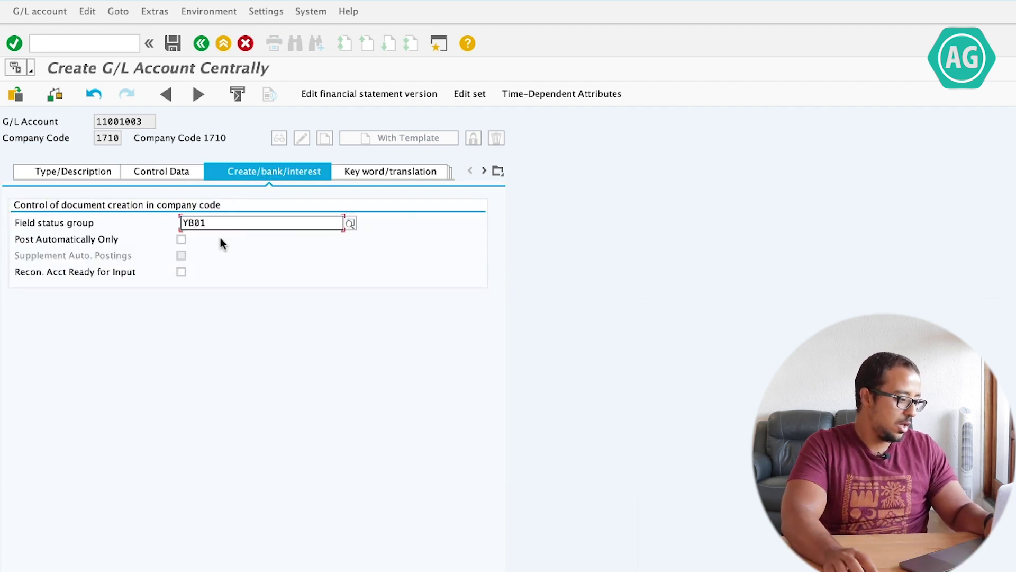
click(101, 240)
click(107, 240)
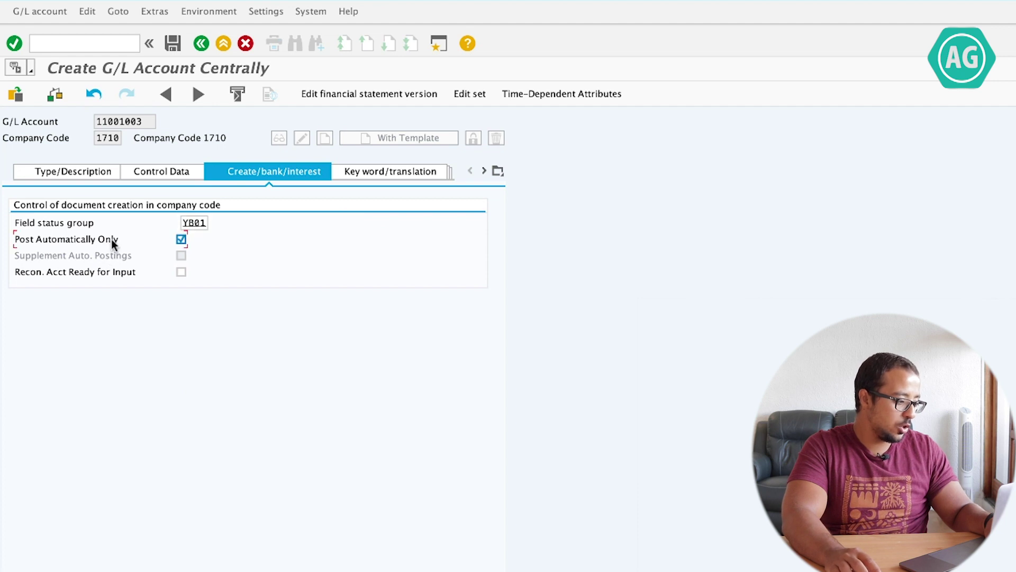
click(112, 240)
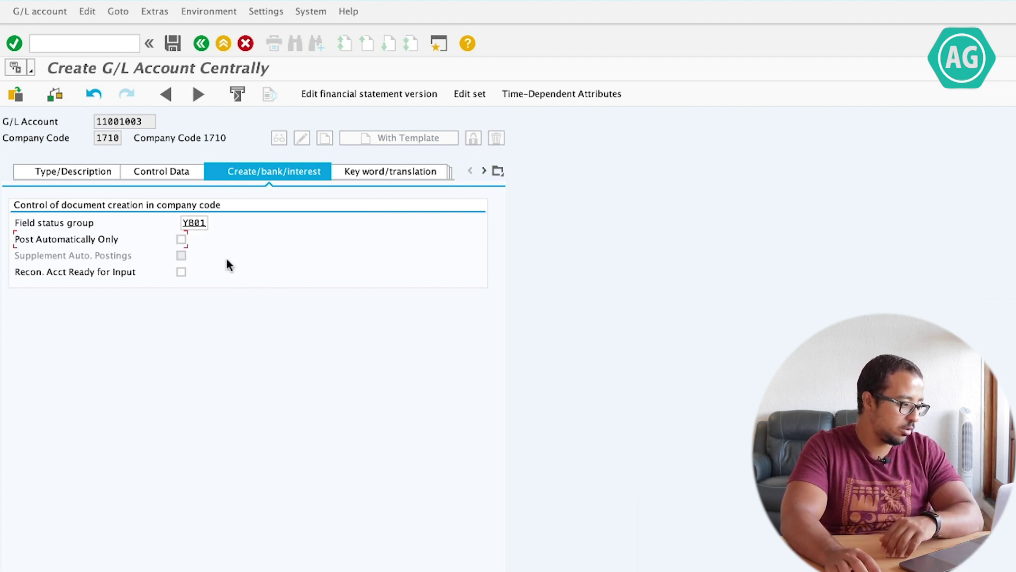
Check the new G/L account's data for errors and go back to its group account number field.
click(59, 97)
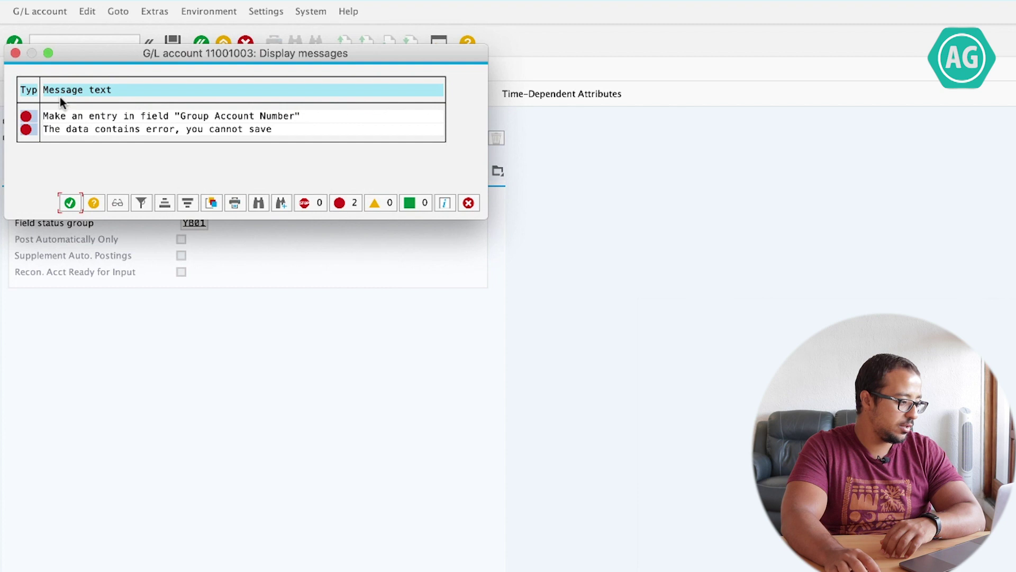
click(70, 203)
click(65, 170)
click(205, 418)
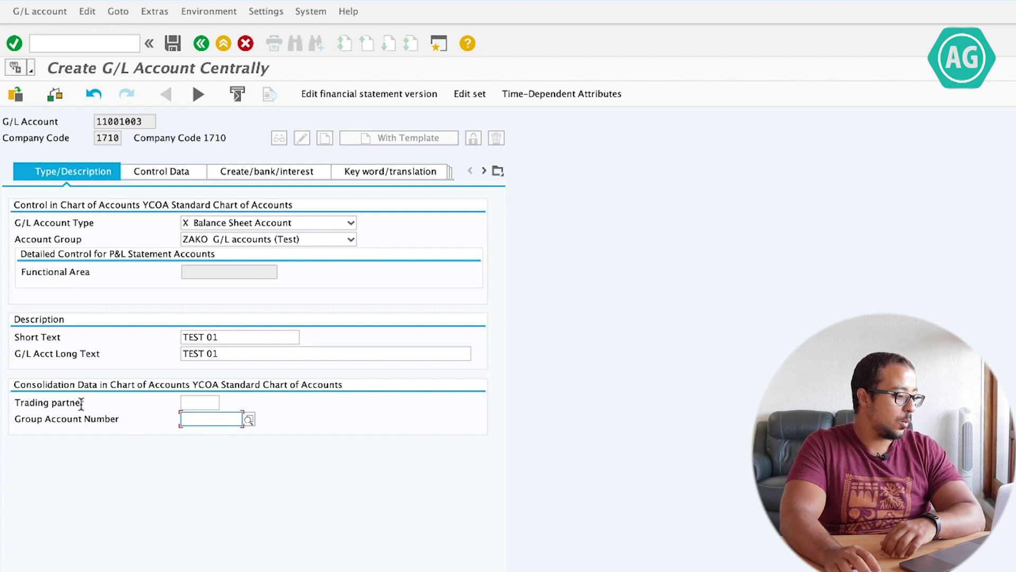
drag(26, 418, 140, 428)
click(67, 418)
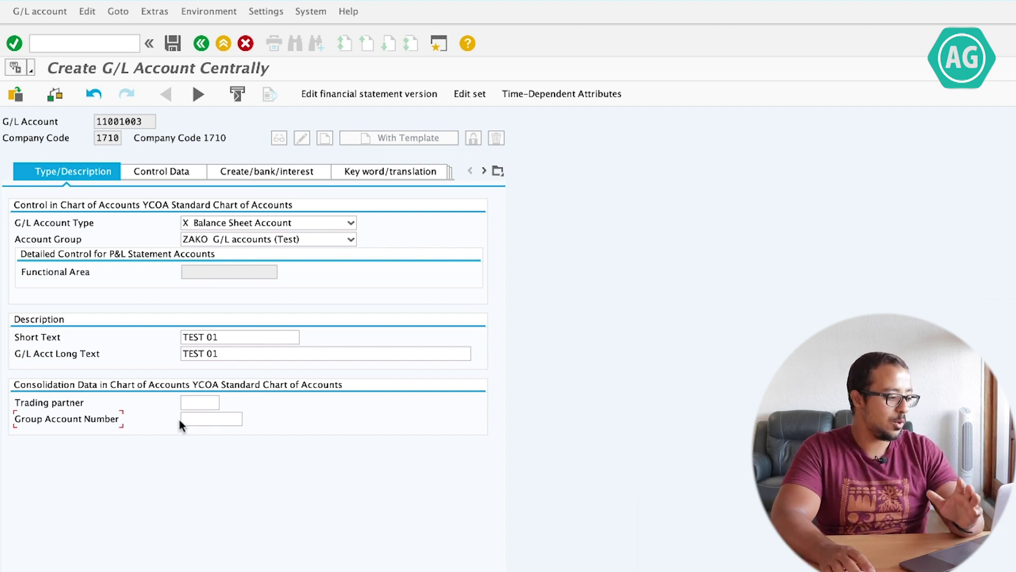
Set the group account number to 111100 and save the new G/L account.
click(201, 416)
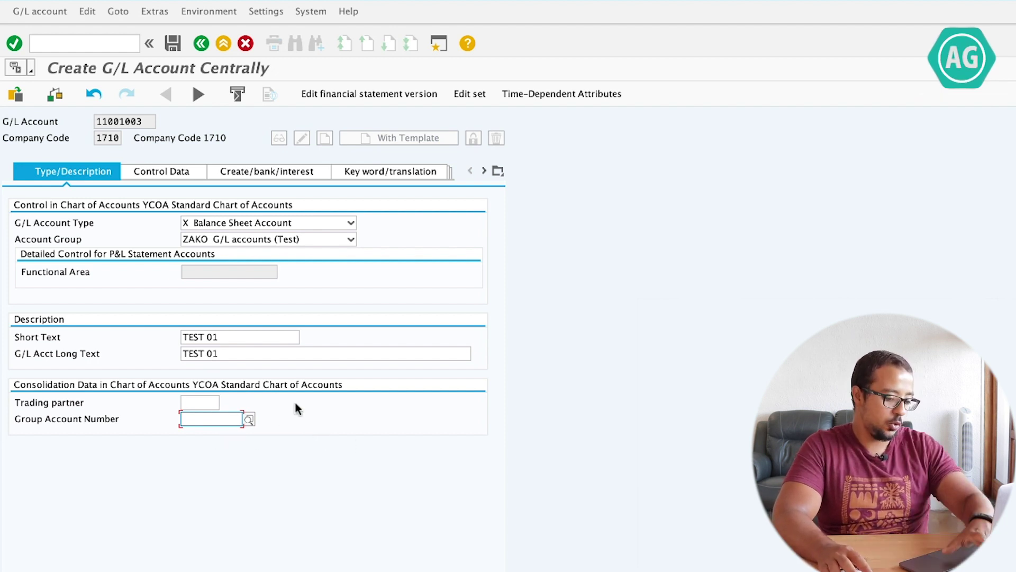
key(BackSpace)
key(Return)
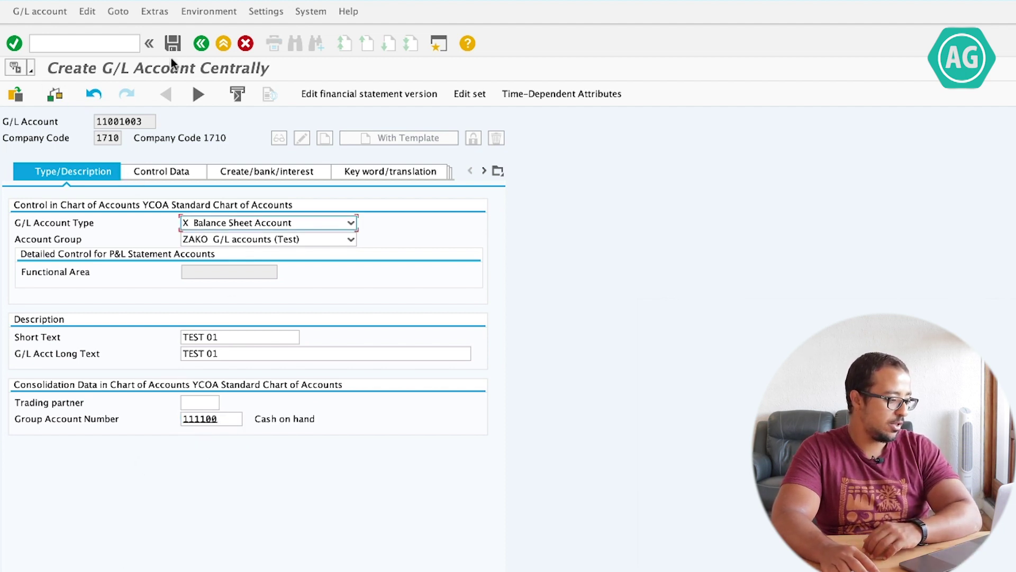
click(173, 43)
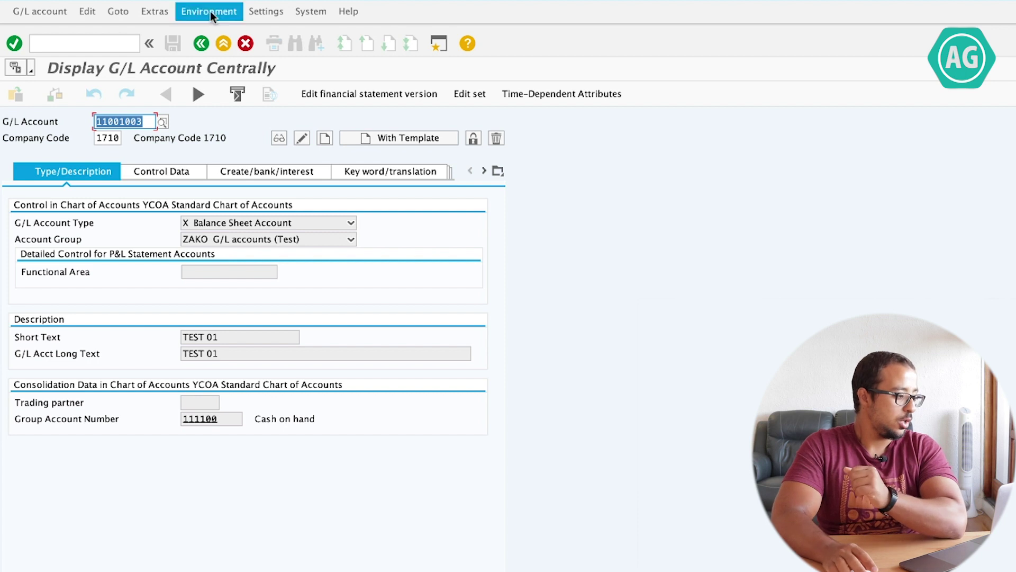
Open transaction FB01 for posting a document.
click(103, 47)
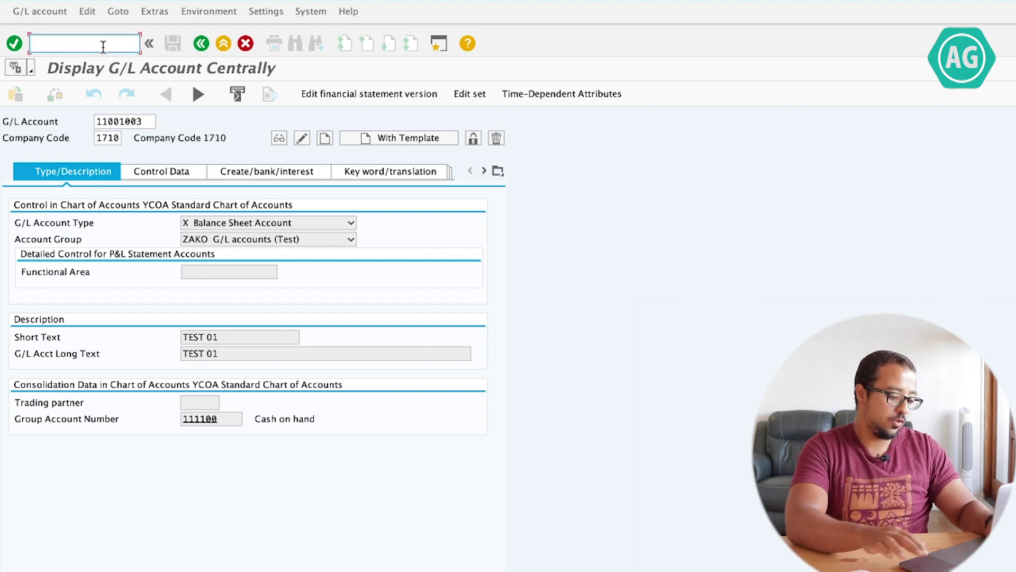
text(/o)
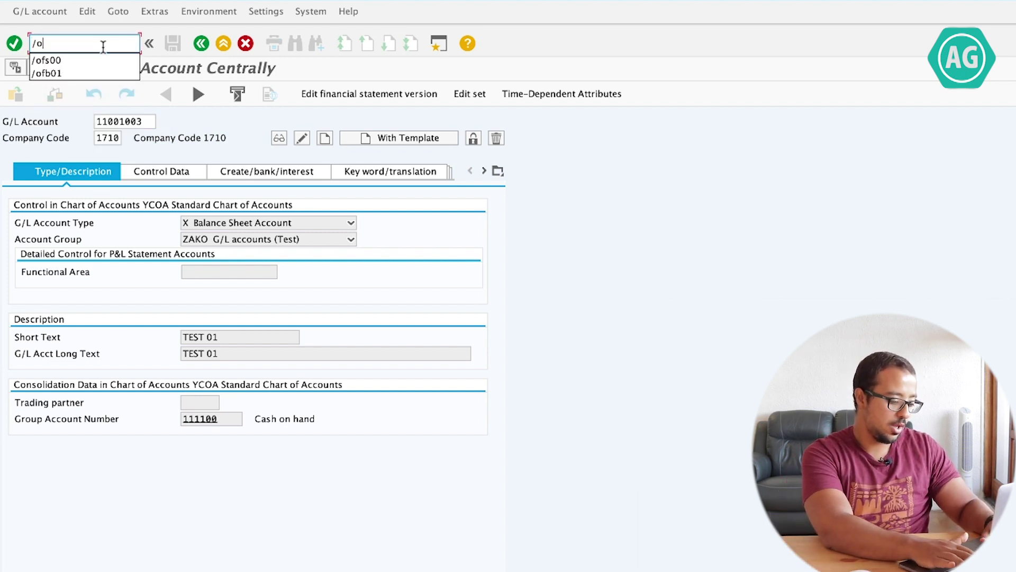
key(BackSpace)
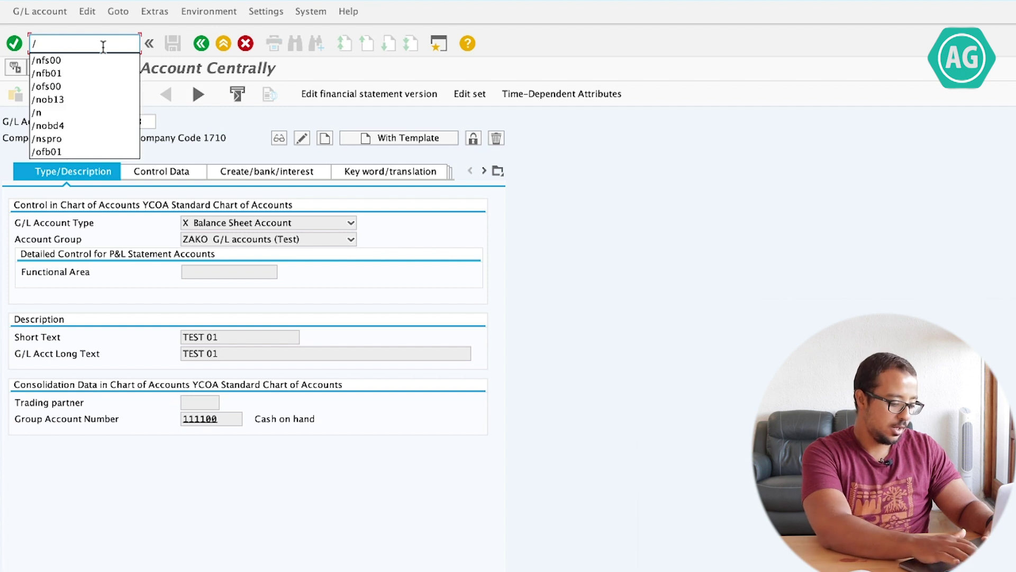
text(nfb01)
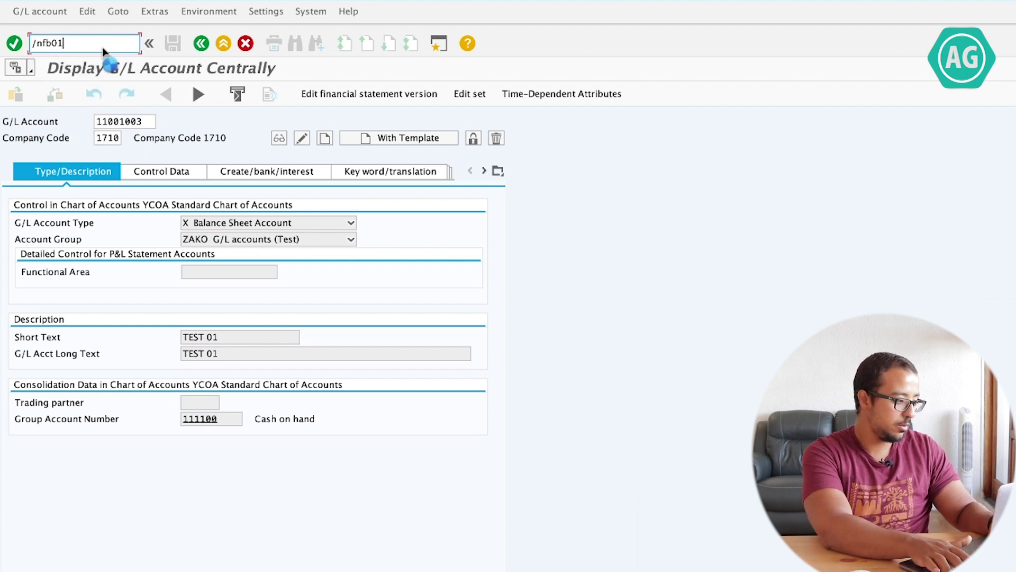
key(Return)
Enter document date 26072020 and document type AB in the document header and confirm the header data.
text(6)
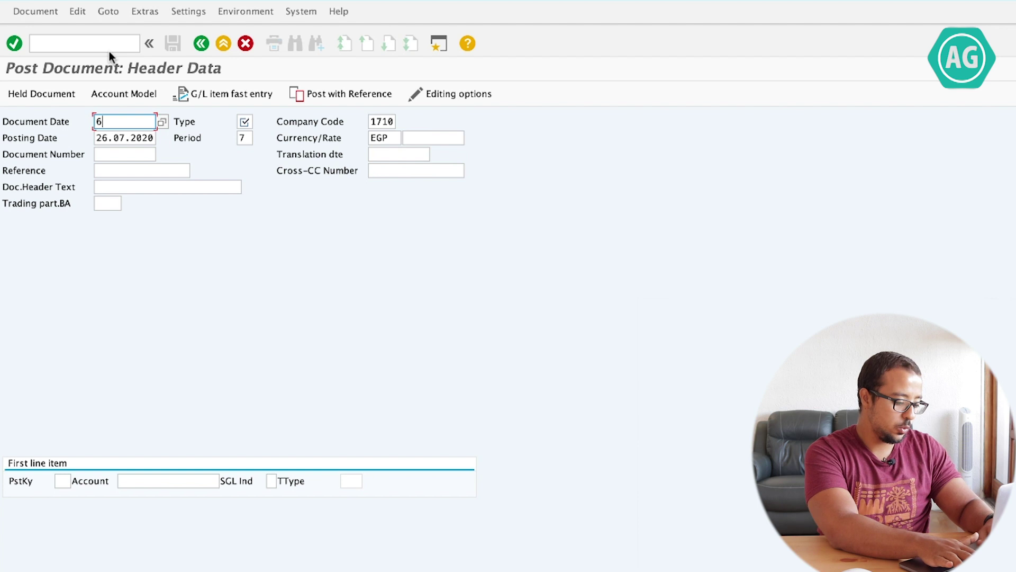
key(BackSpace)
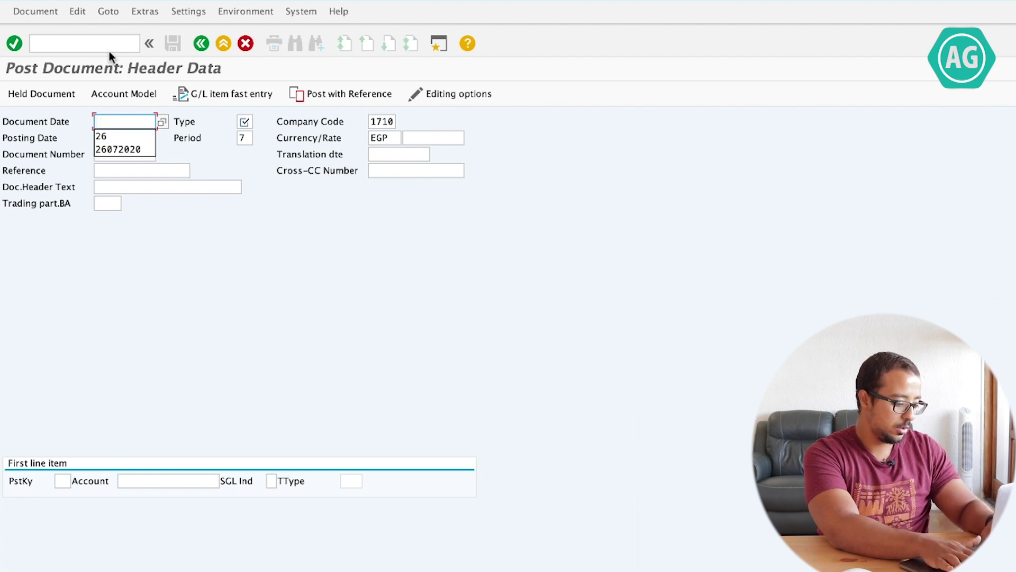
text(260)
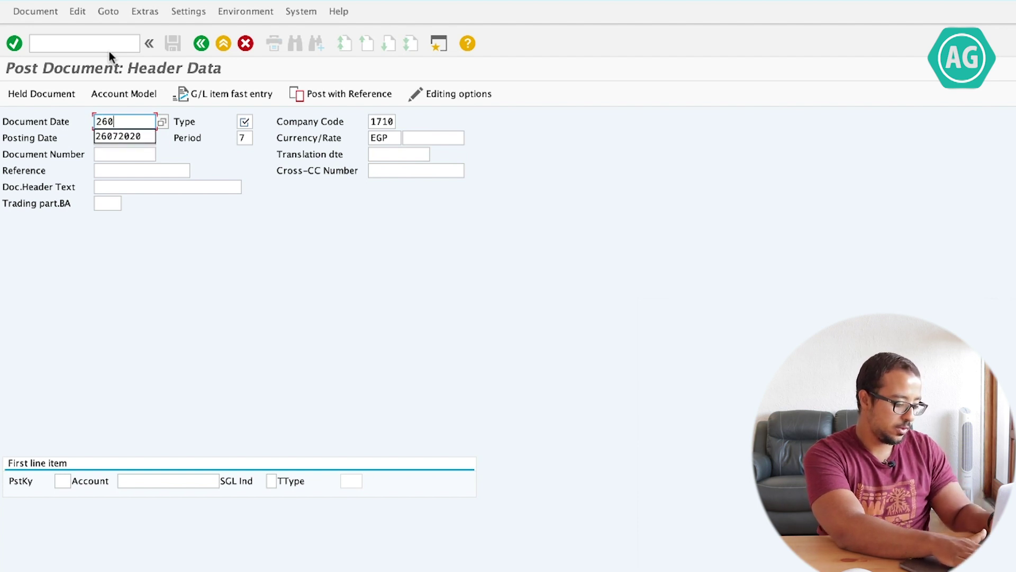
text(72020)
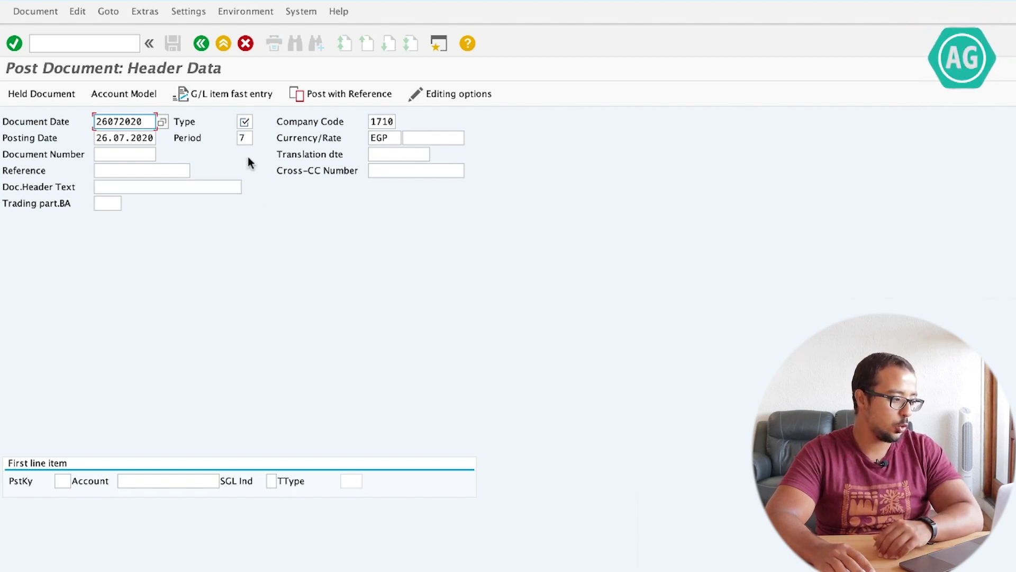
click(245, 122)
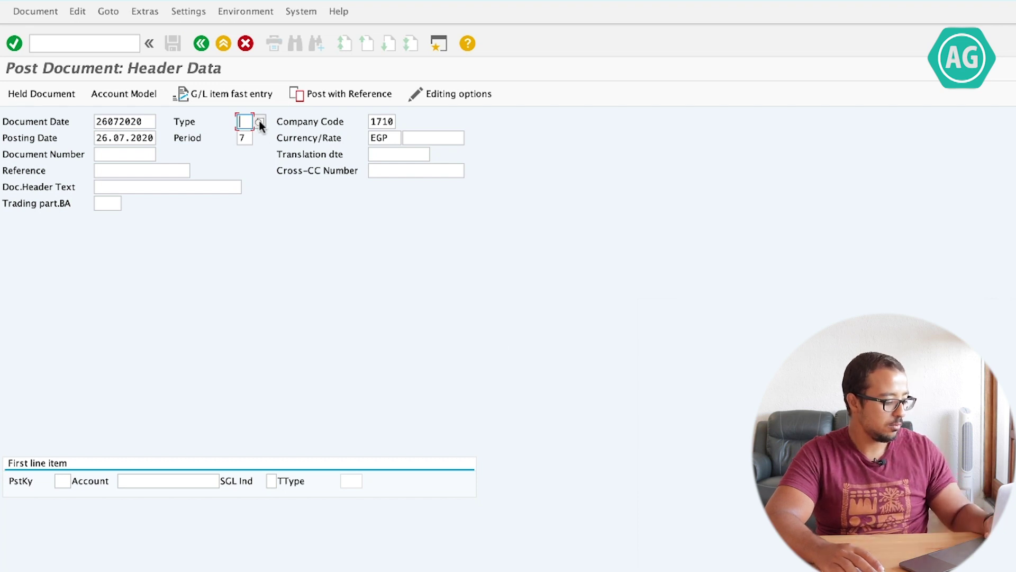
text(AB)
key(Return)
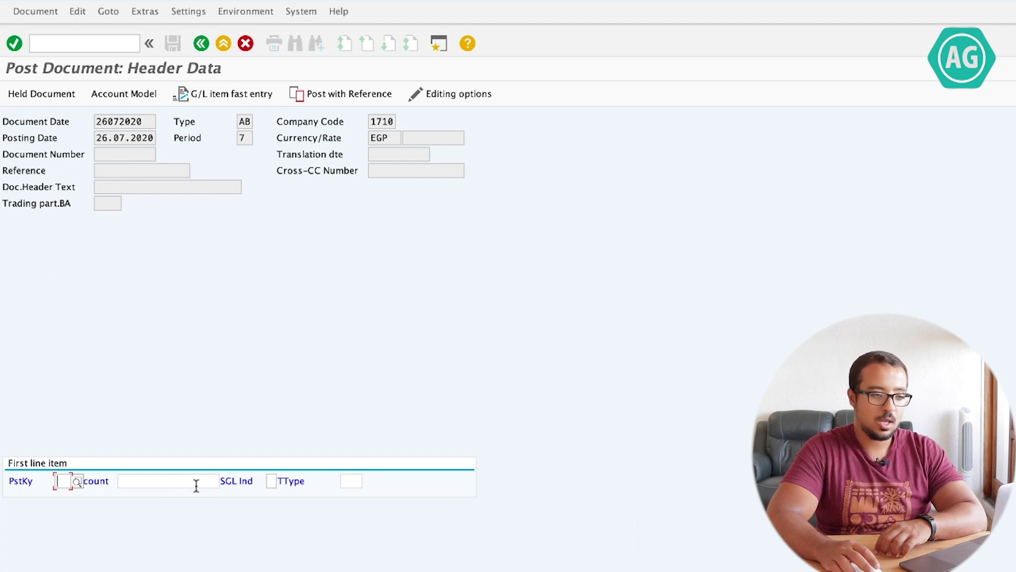
From the document type field's help, go to the Define Document Types customizing activity under Financial Accounting Global Settings.
click(240, 121)
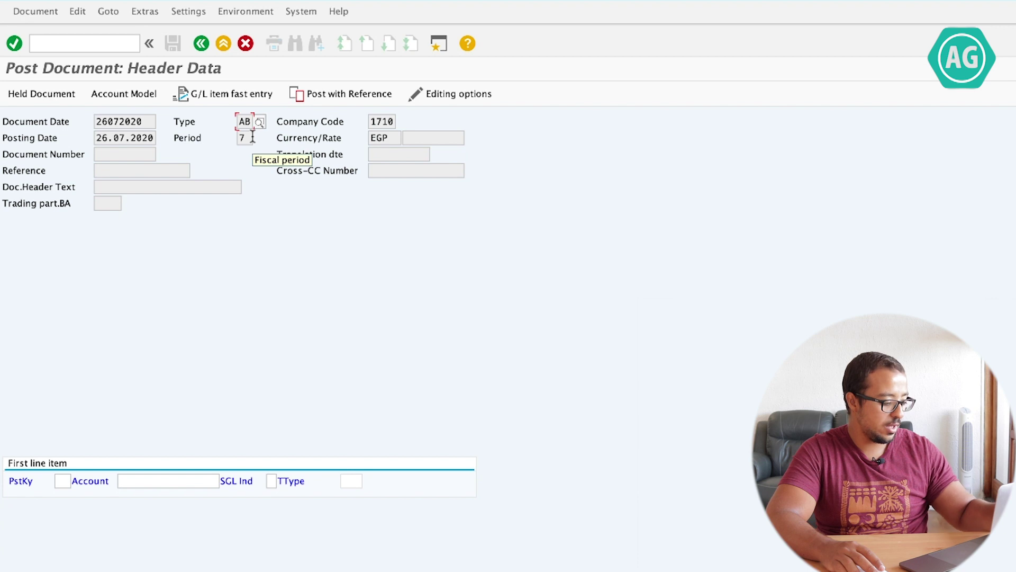
key(F1)
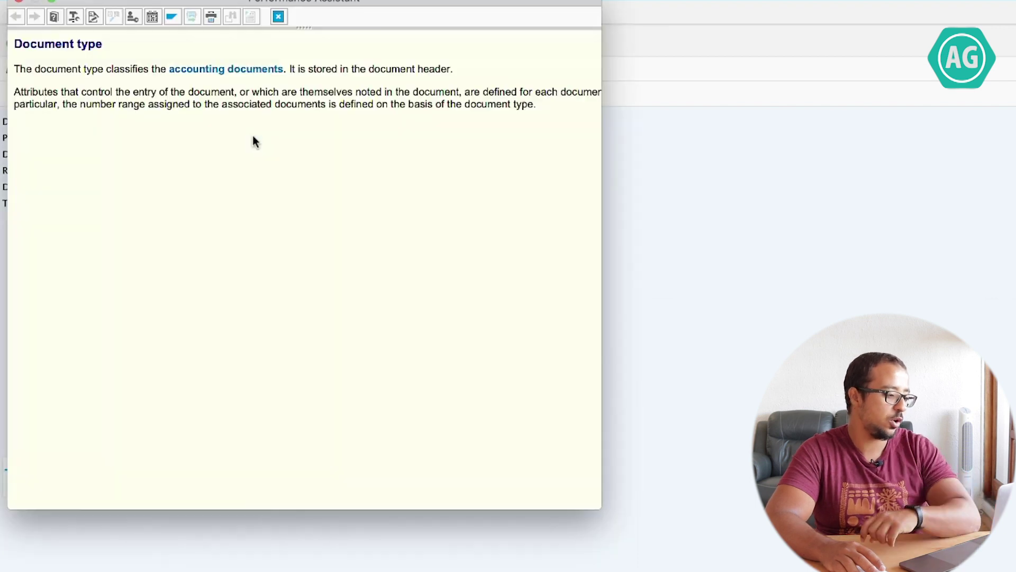
click(132, 18)
click(407, 79)
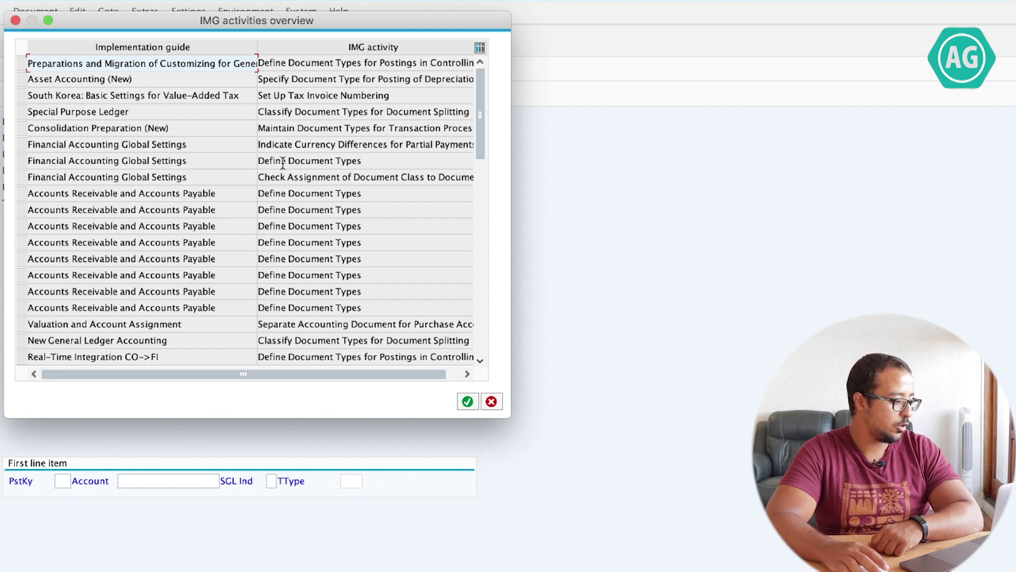
click(70, 157)
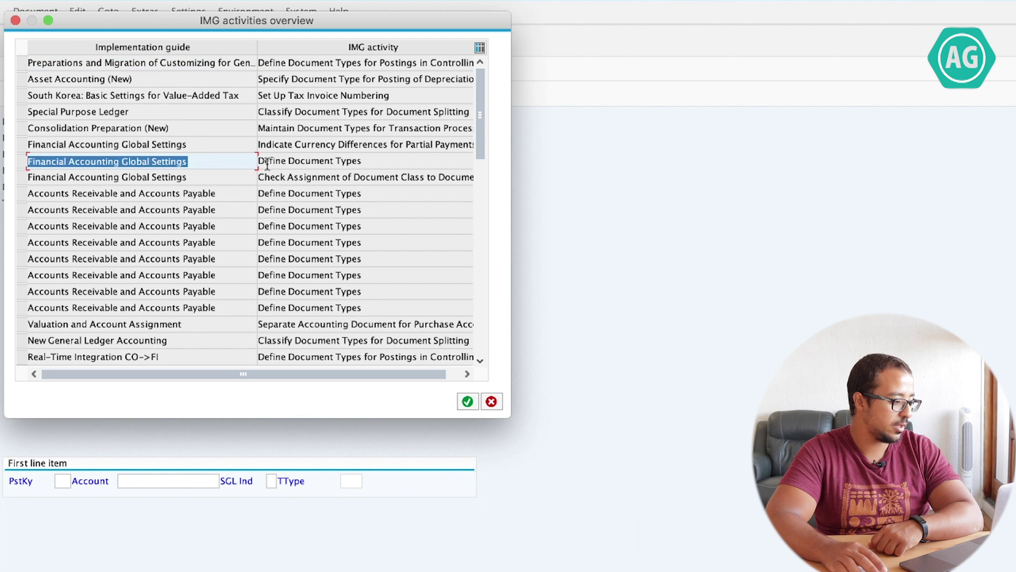
click(285, 163)
click(285, 166)
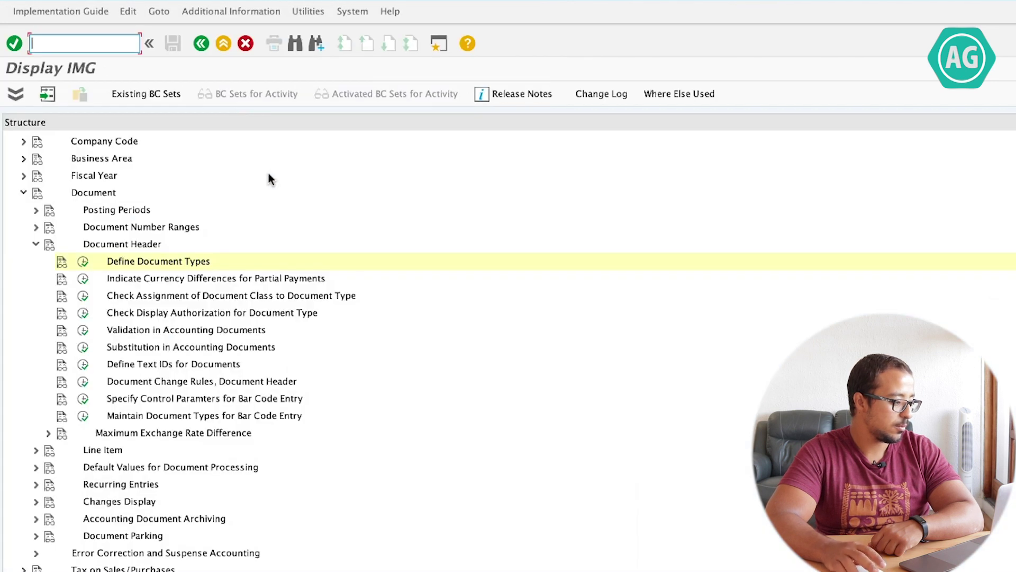
Execute Define Document Types, position the list on document type AB and open its details.
click(83, 261)
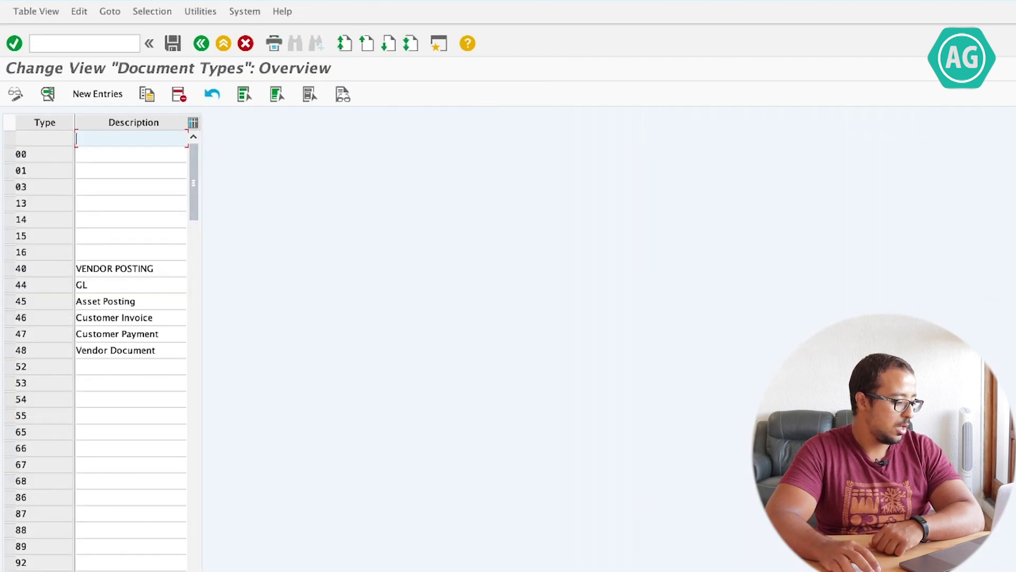
text(AB)
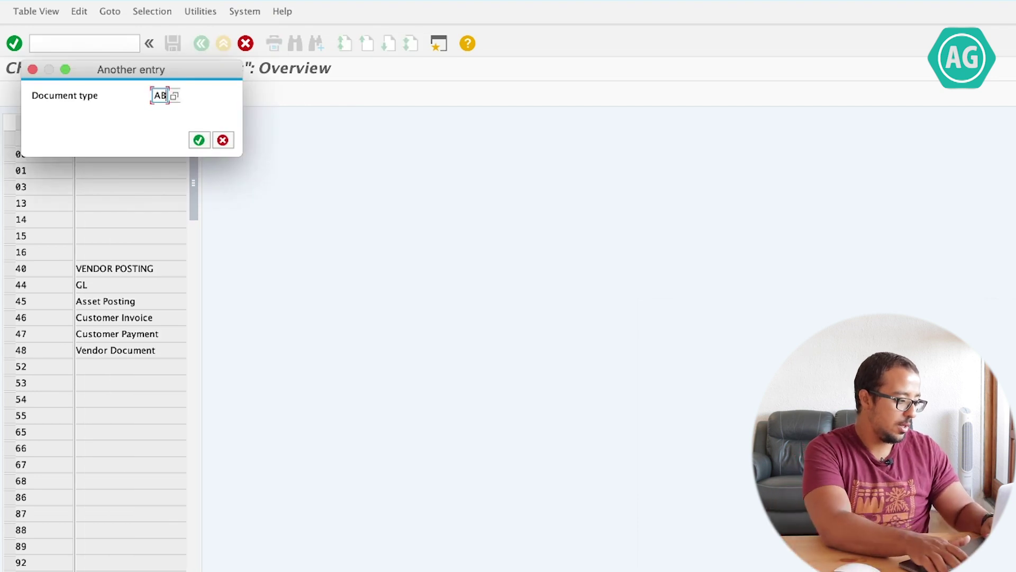
key(Return)
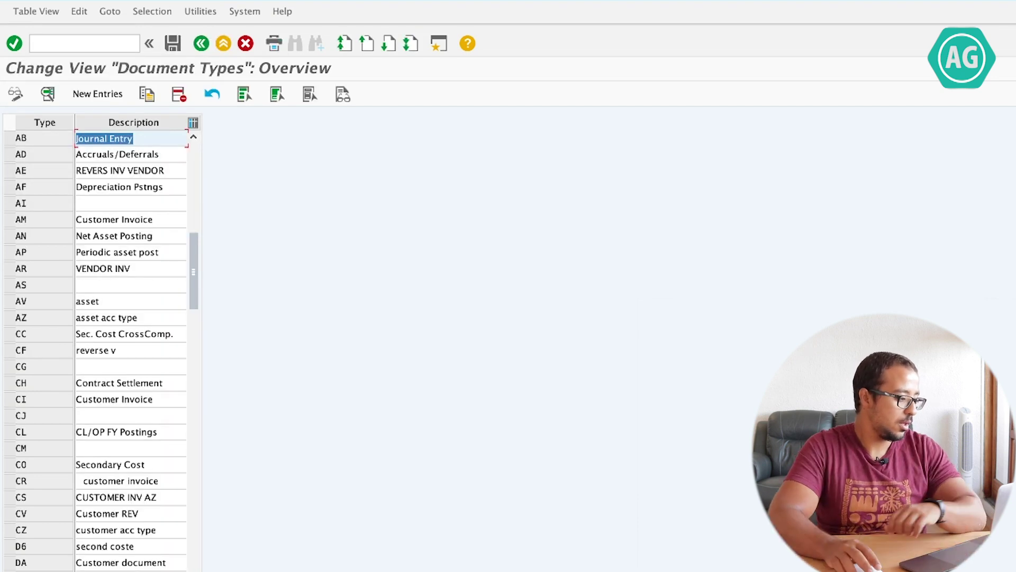
double_click(93, 137)
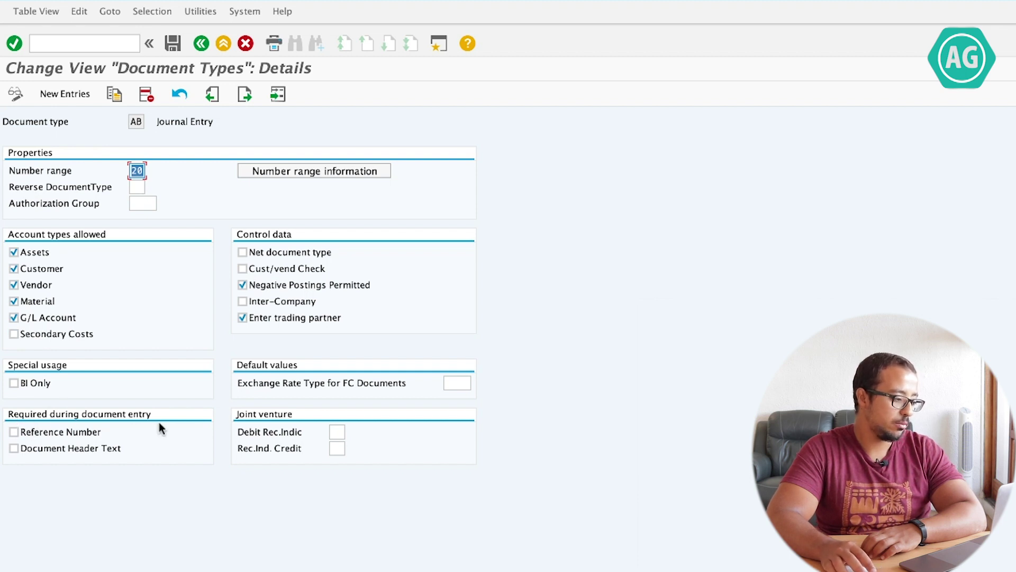
Make Reference Number and Document Header Text required during document entry for document type AB, and save with the proposed customizing request.
click(39, 433)
click(43, 448)
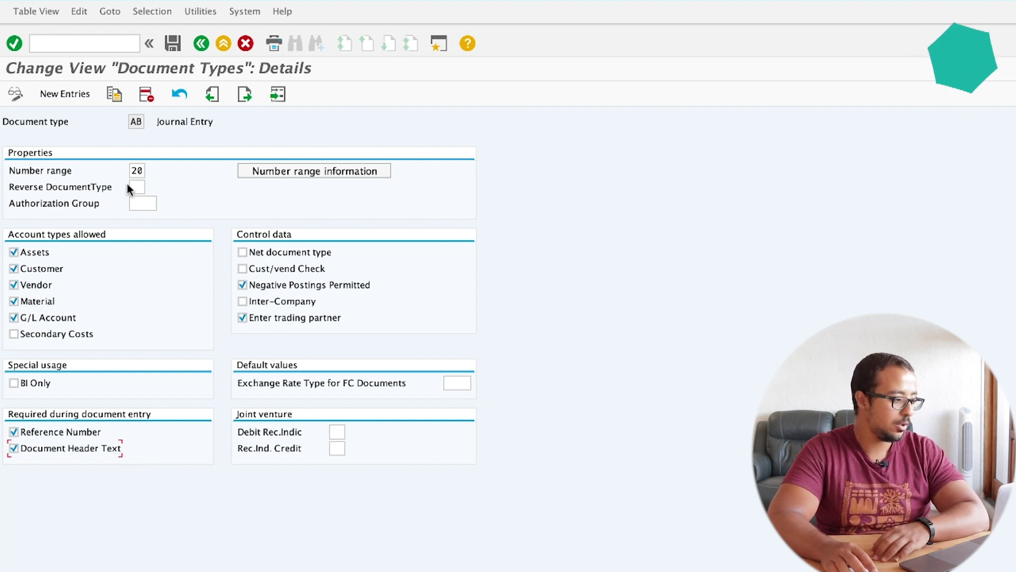
click(172, 43)
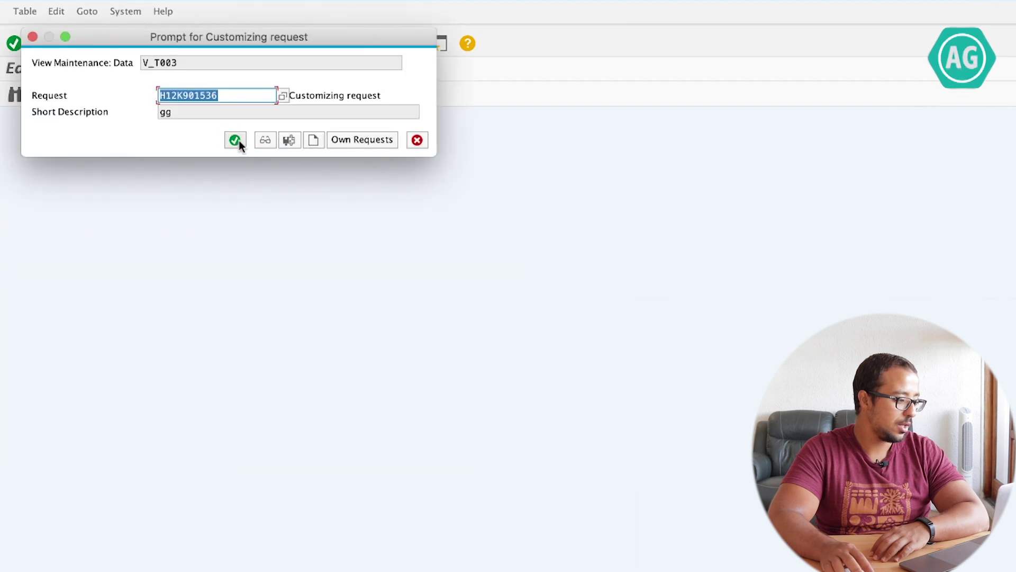
click(238, 140)
Open transaction FB01, enter document date 26072020 and document type AB in the header, and confirm the header data.
click(98, 44)
text(/)
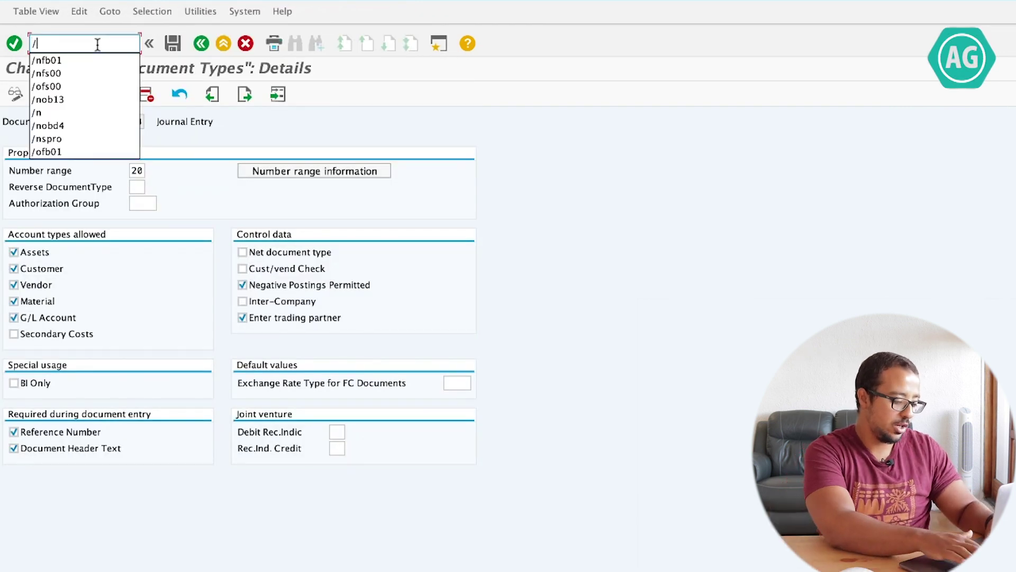
text(nfb01)
key(Return)
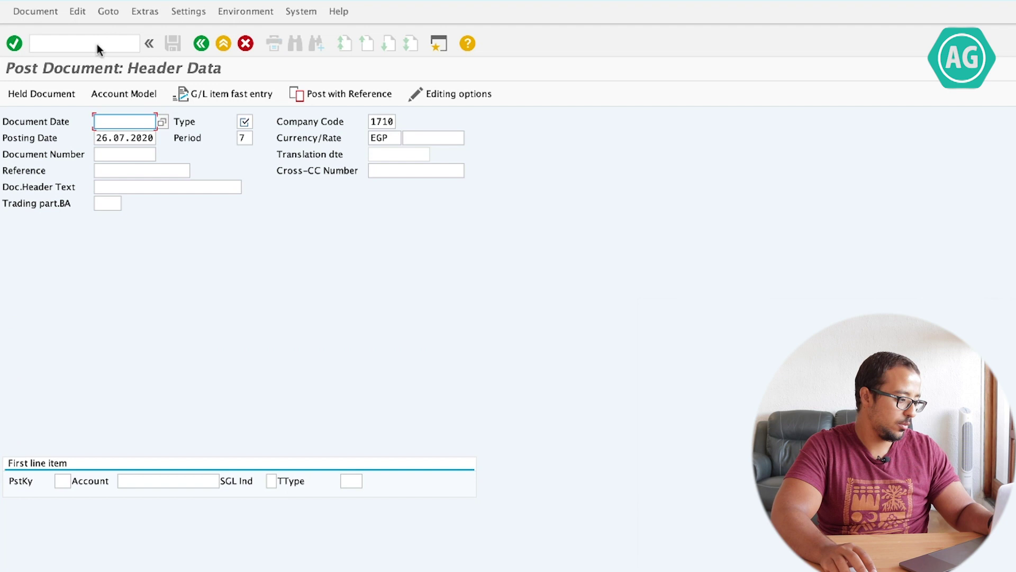
text(26)
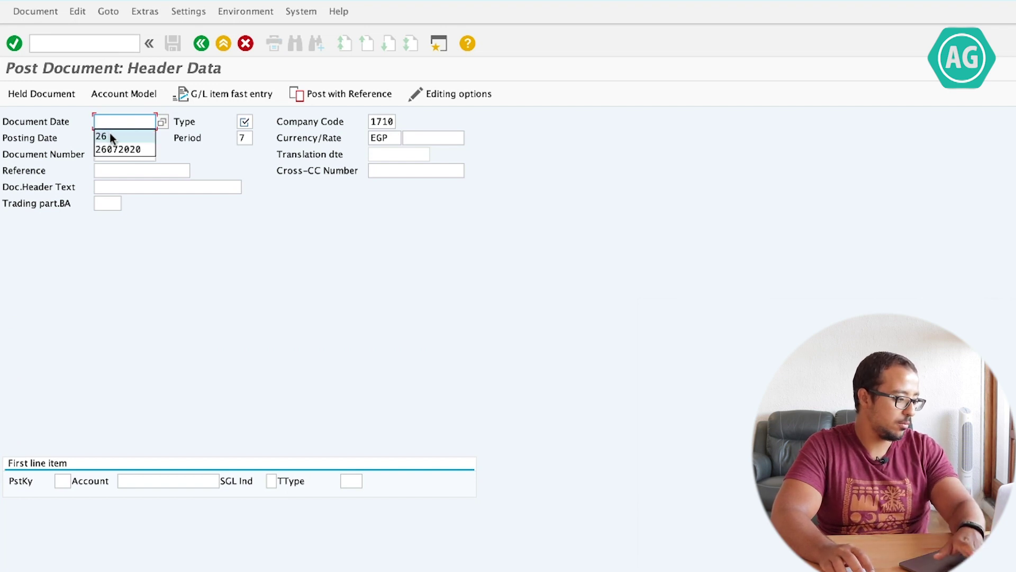
click(117, 143)
click(245, 121)
click(246, 137)
key(Return)
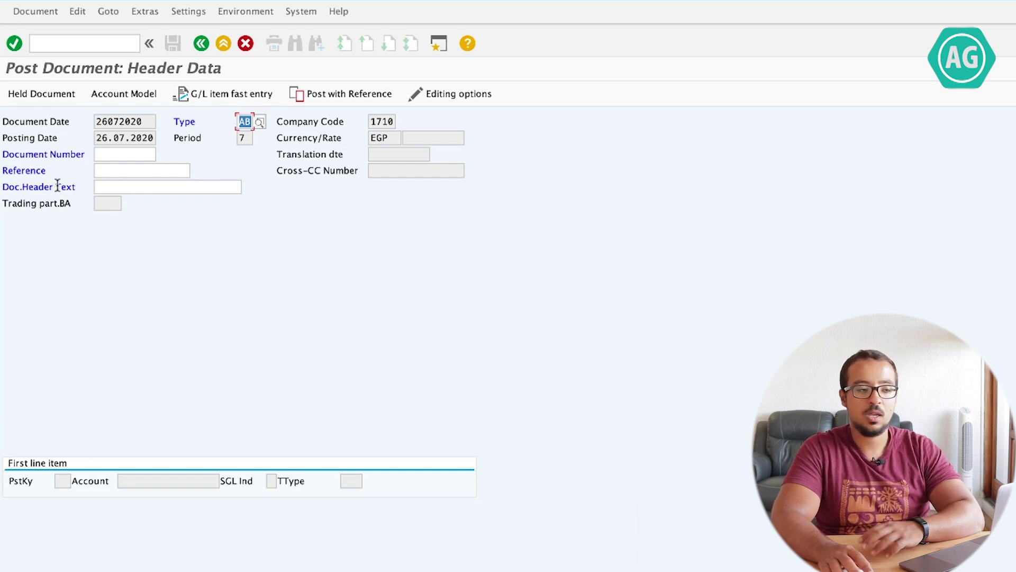
Fill in the document header's reference with 23224 and the header text with dscsvfvsfgs.
click(138, 171)
text(23224)
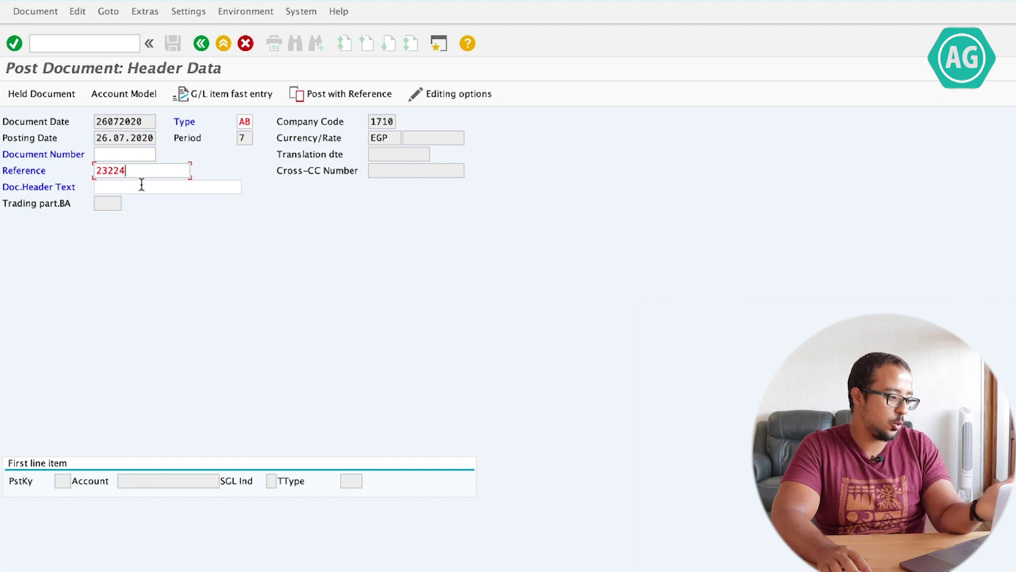
click(144, 189)
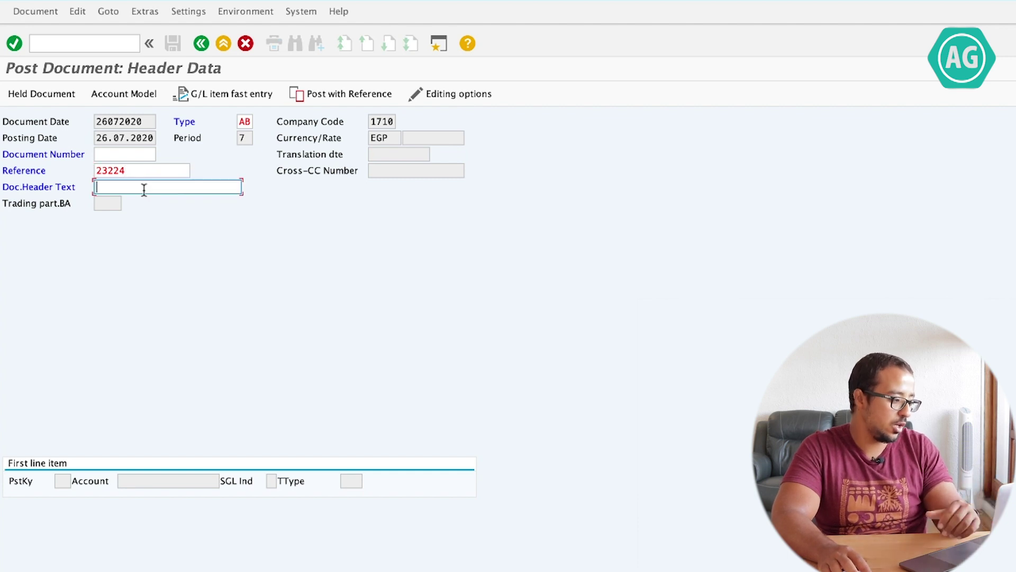
text(dscsvfvsfgs)
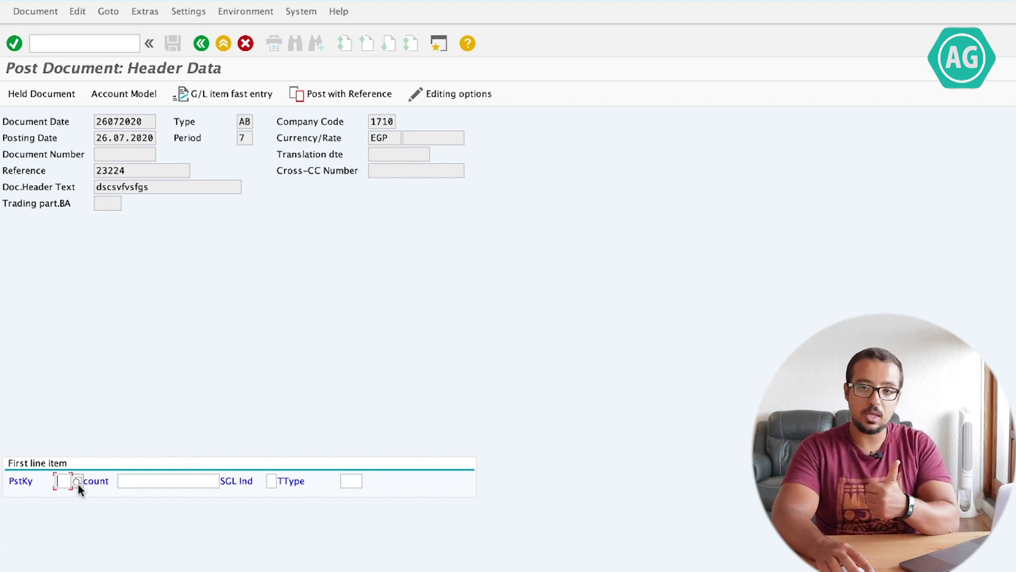
Enter the first line item with posting key 40 and G/L account 11001003, and set its amount to 1000 EGP.
click(153, 480)
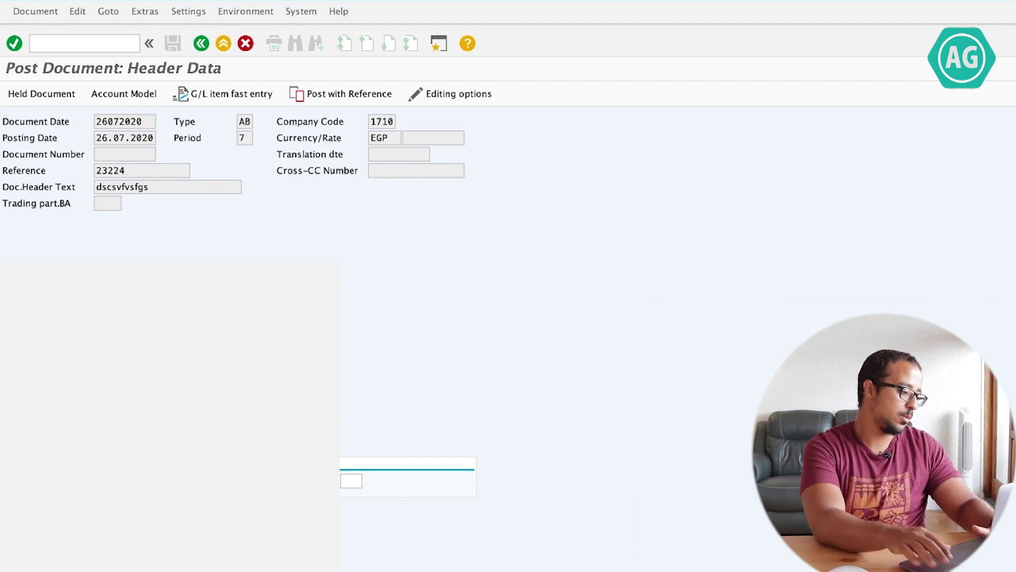
text(0)
click(63, 493)
click(143, 478)
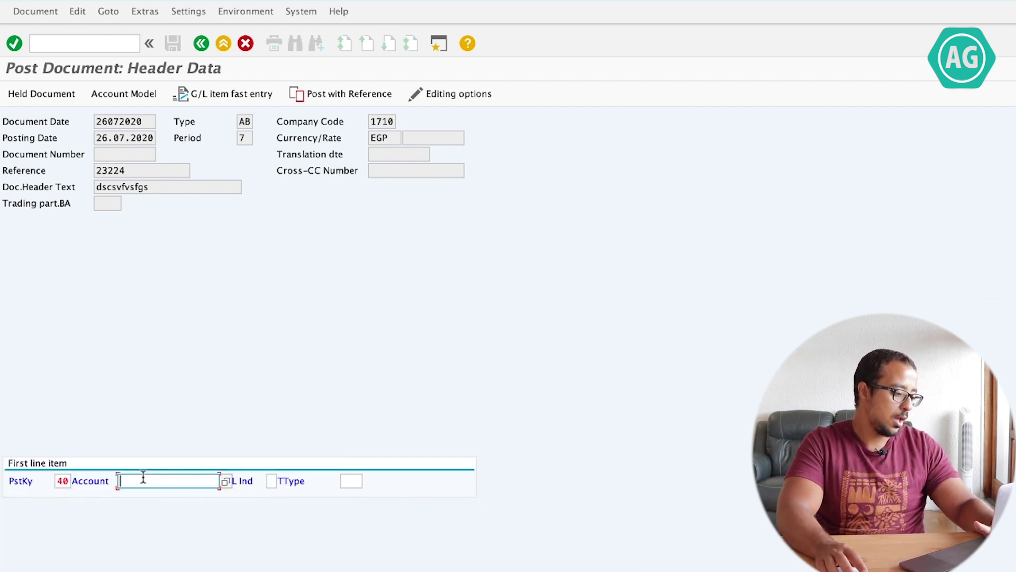
click(143, 496)
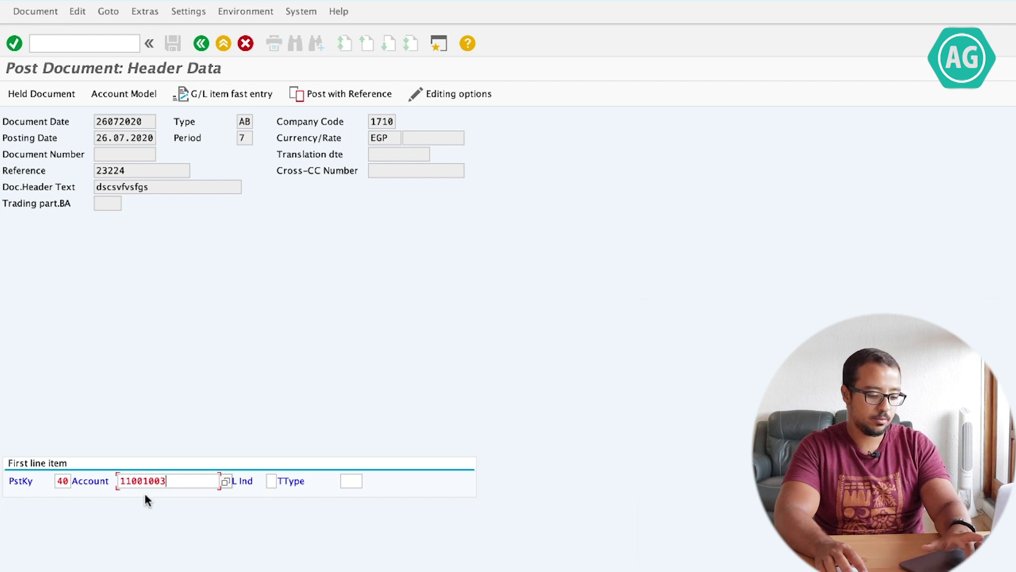
key(Return)
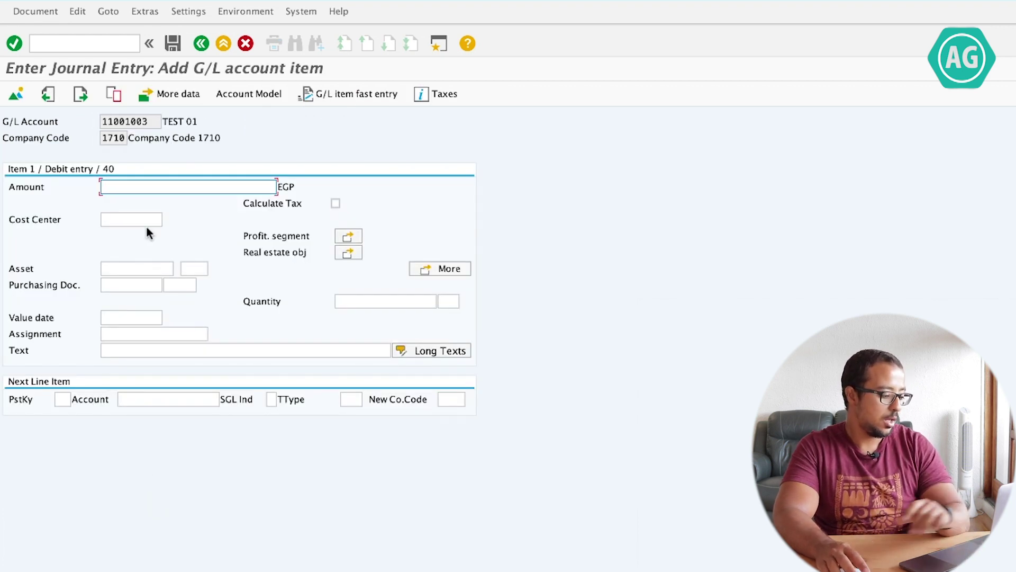
text(1000)
key(Return)
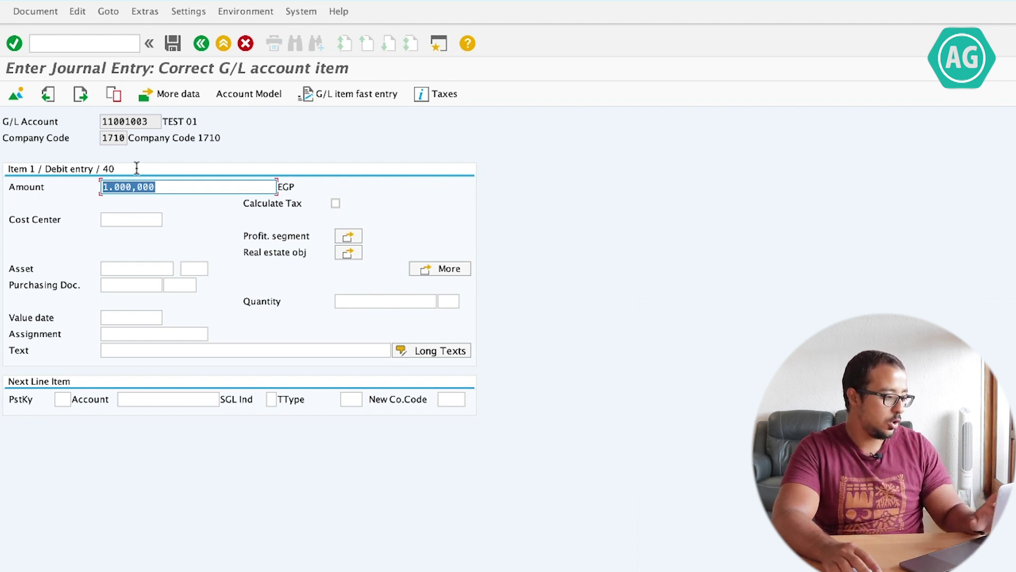
Open FS00 in a new session, switch the TEST 01 G/L account to change mode and show its create/bank/interest data.
click(93, 44)
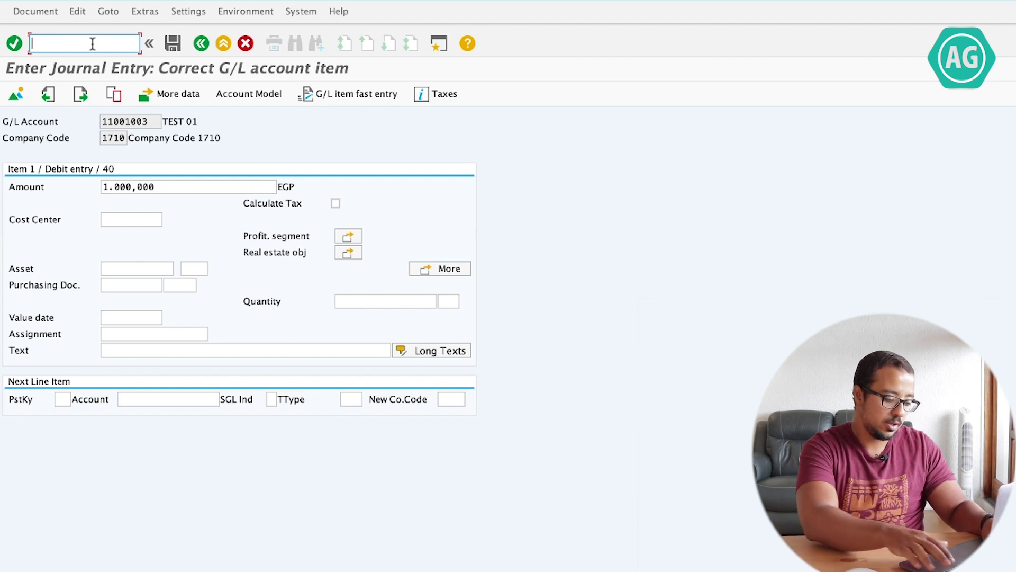
text(/ofs00)
key(Return)
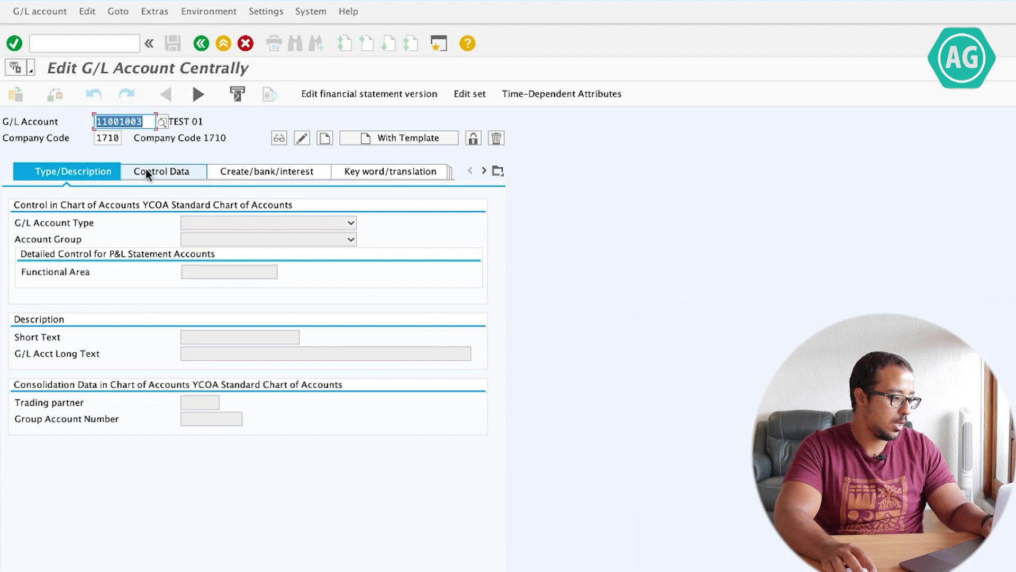
click(302, 138)
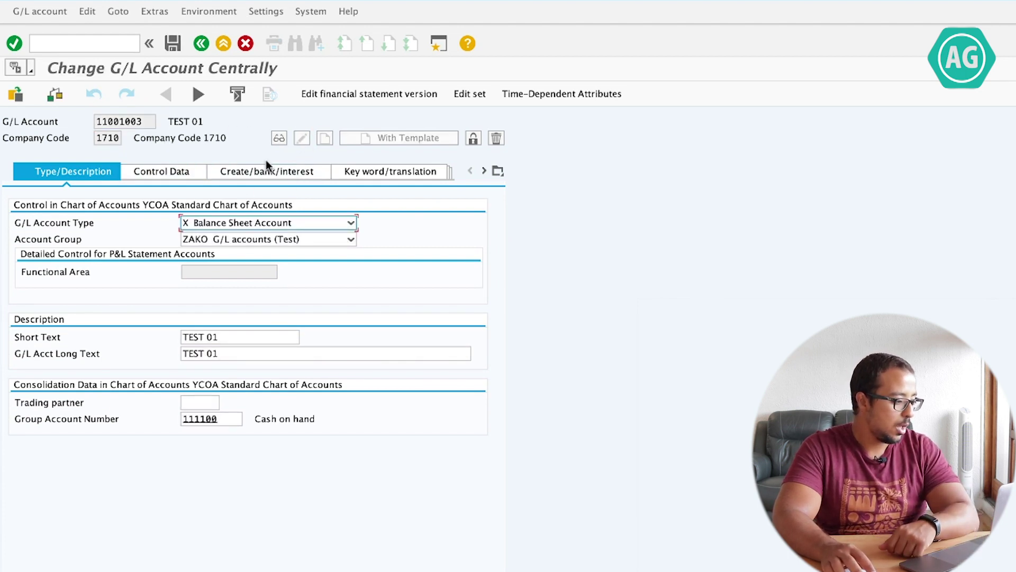
click(267, 170)
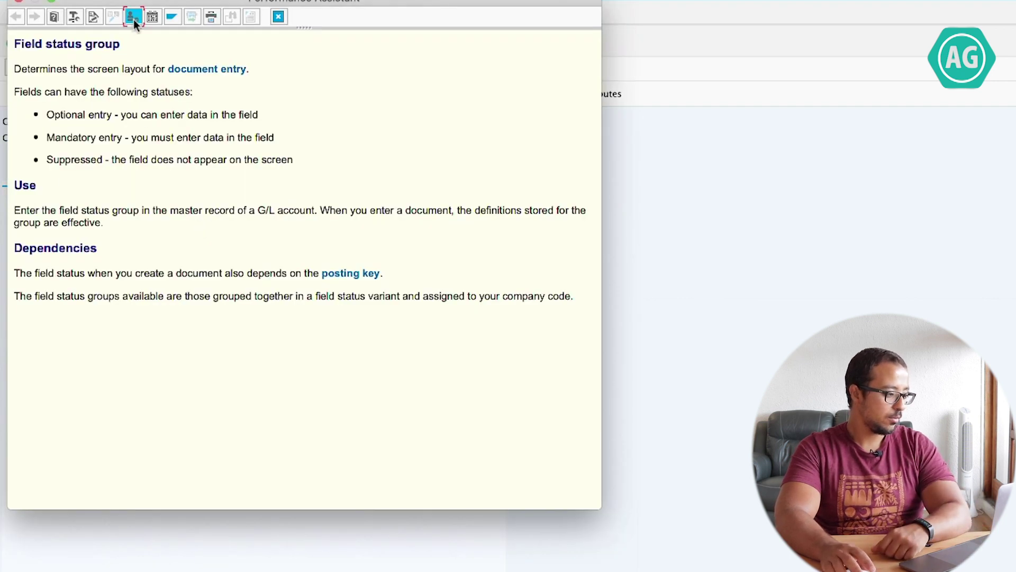
From the field status group's help, go to the Define Field Status Variants customizing activity under Financial Accounting Global Settings.
click(132, 16)
click(358, 78)
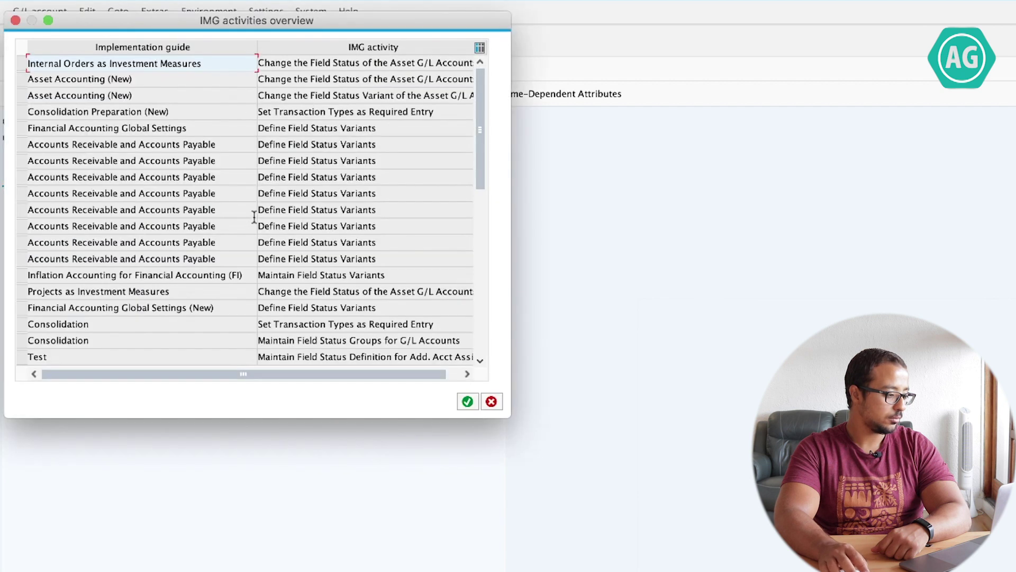
click(22, 129)
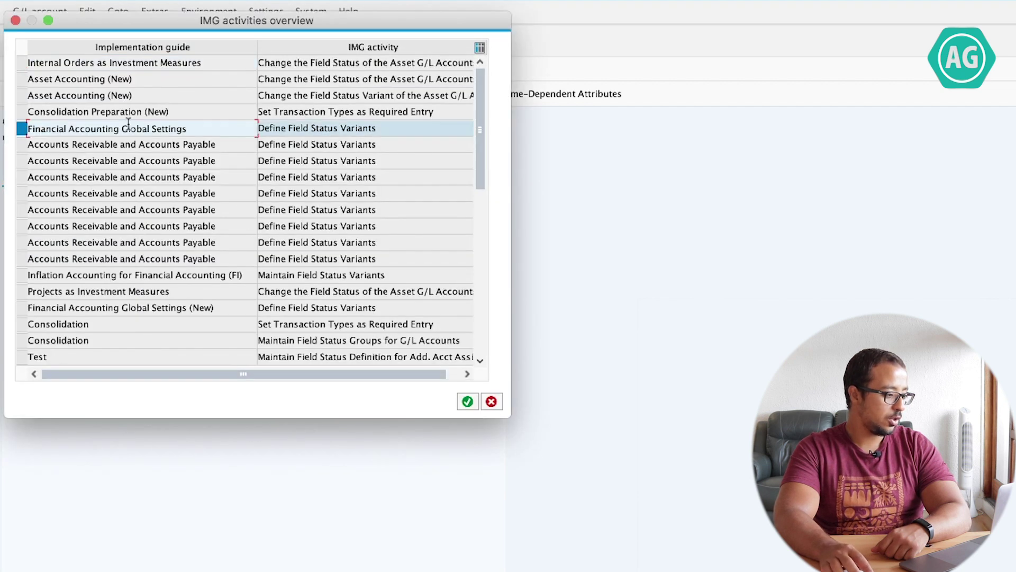
double_click(307, 130)
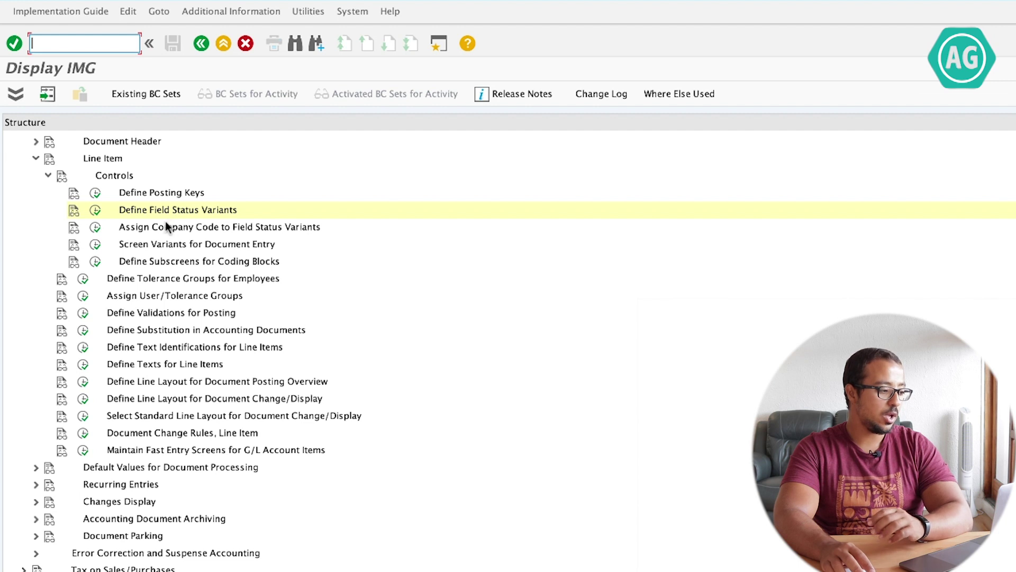
Look up the company code's field status variant in Assign Company Code to Field Status Variants.
click(97, 229)
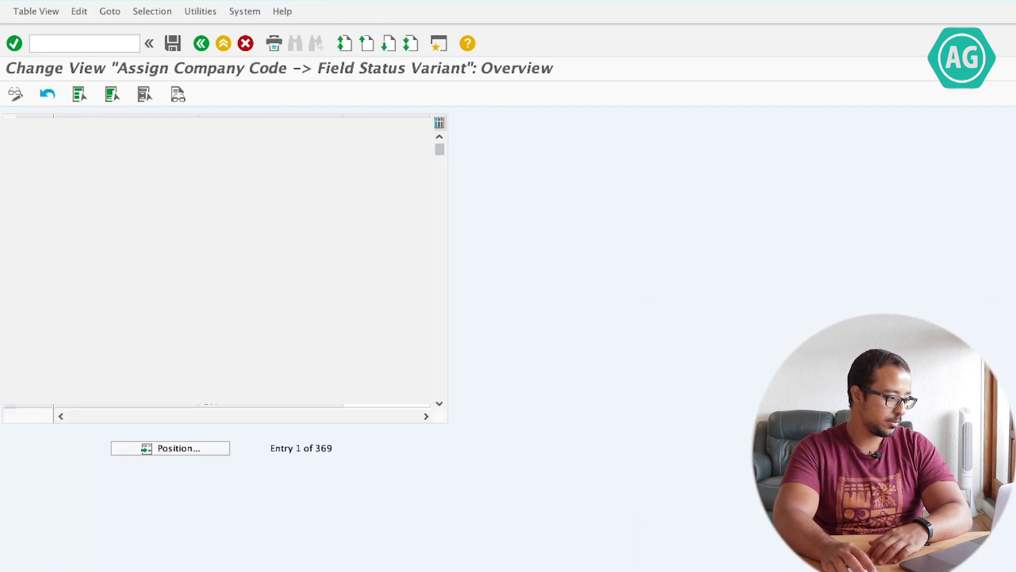
click(442, 293)
click(10, 252)
double_click(388, 254)
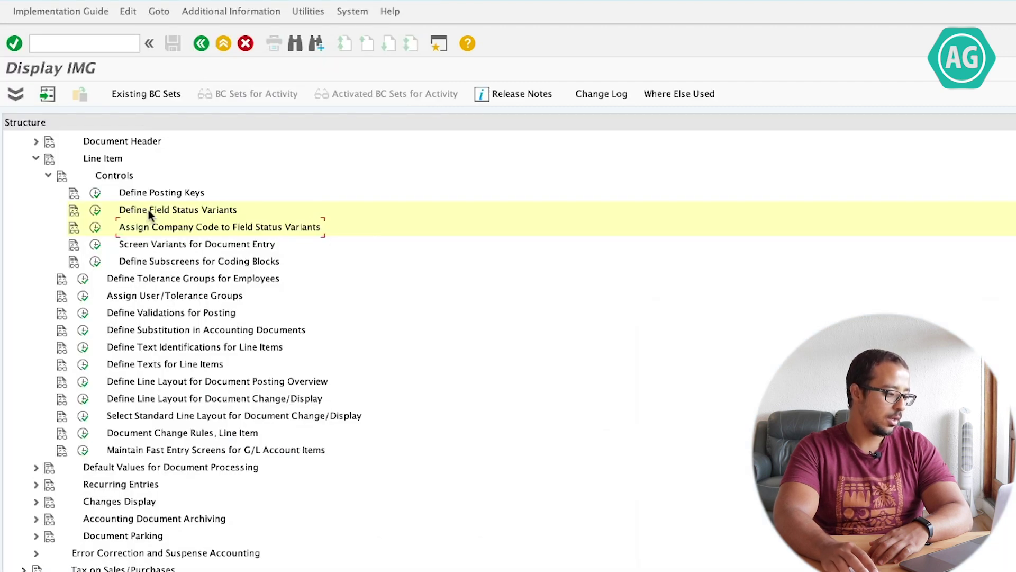
Execute Define Field Status Variants and open the field status groups of variant 0010.
click(95, 210)
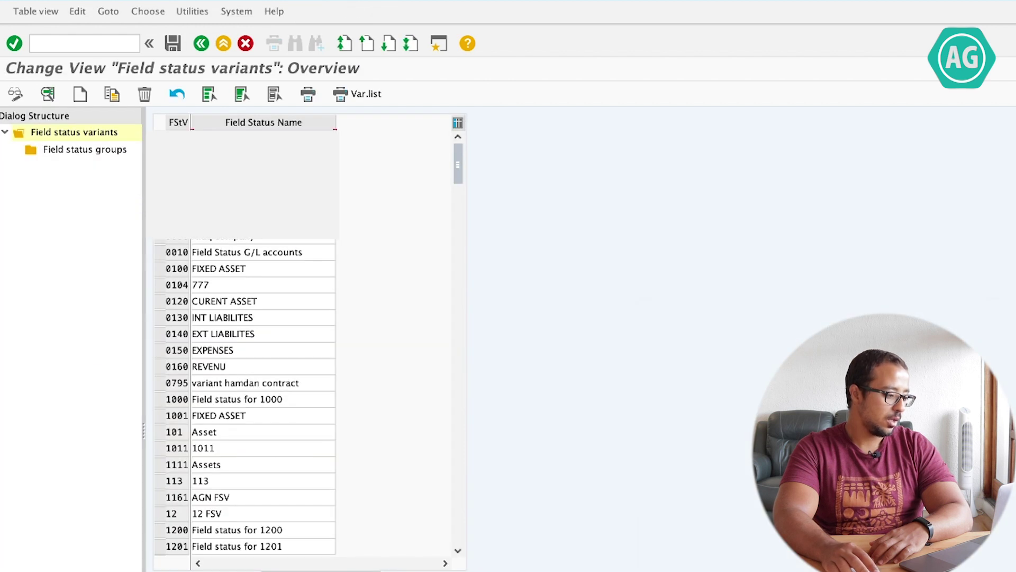
click(160, 253)
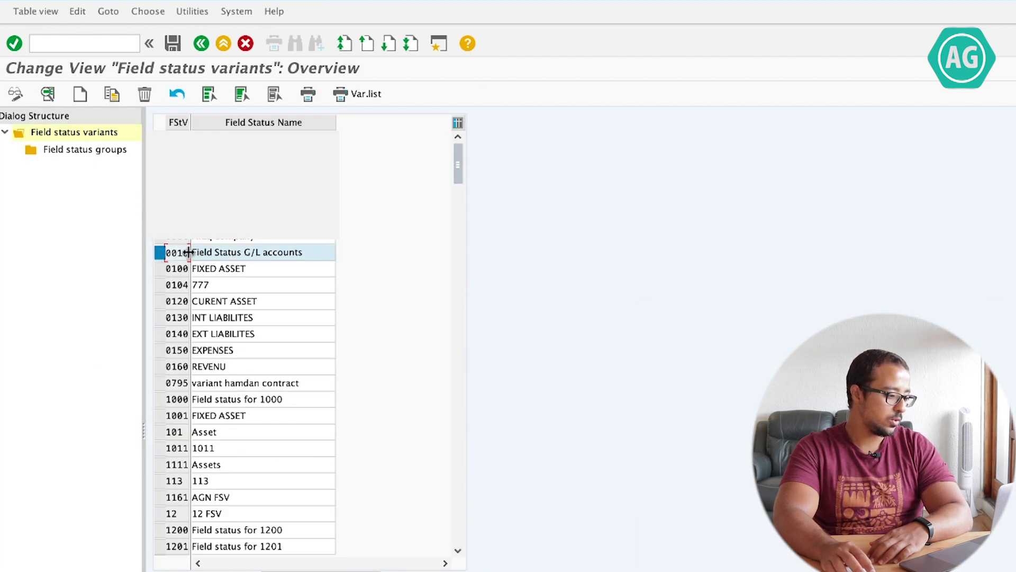
double_click(72, 150)
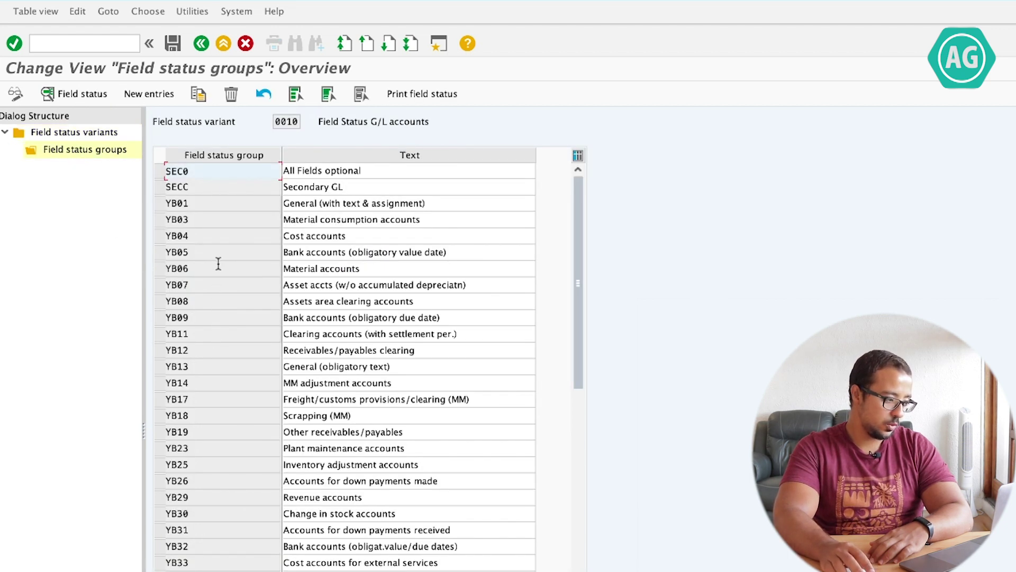
Examine the General data field statuses of field status group YB01 and return to the group list.
click(160, 204)
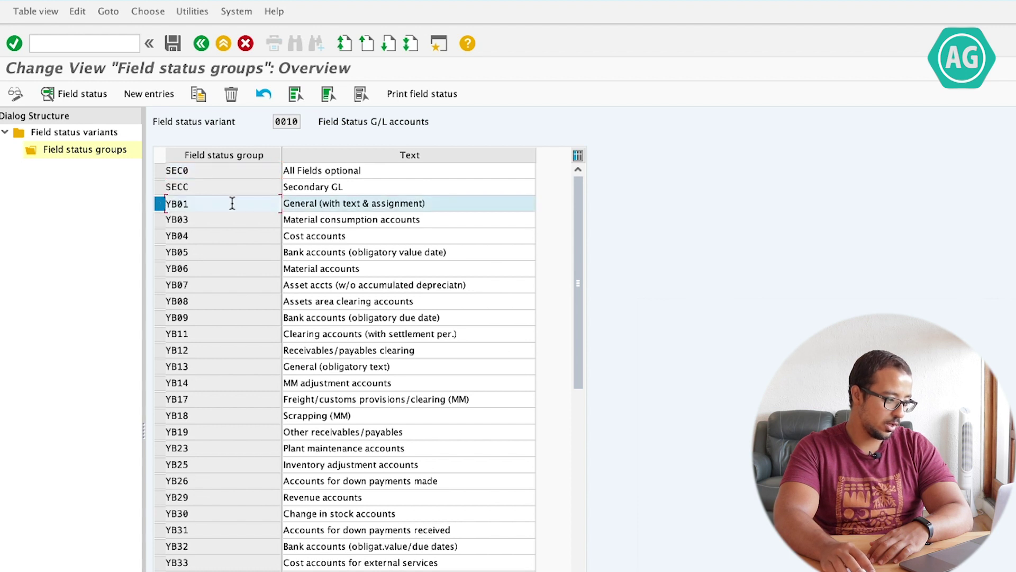
double_click(321, 208)
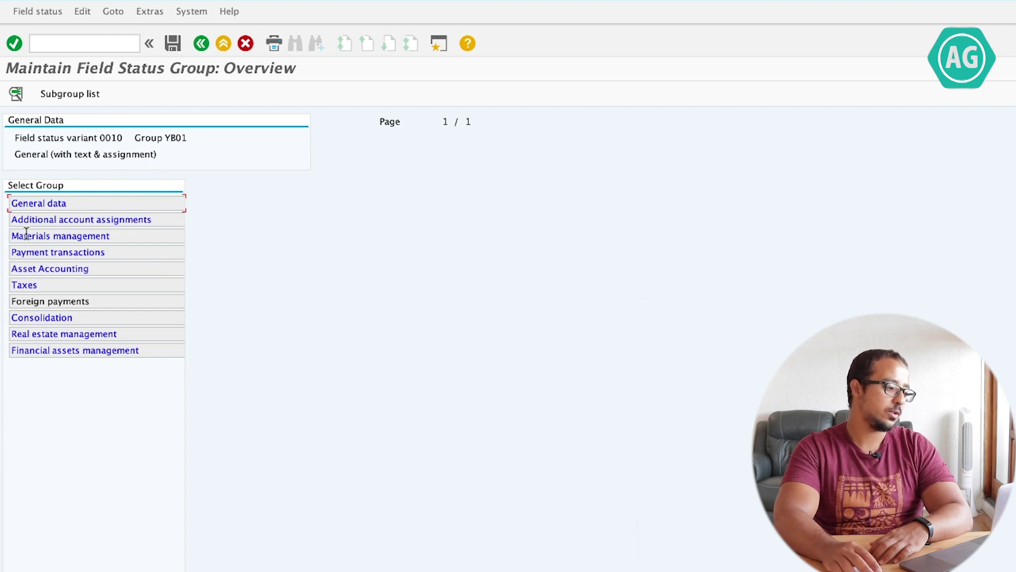
click(44, 206)
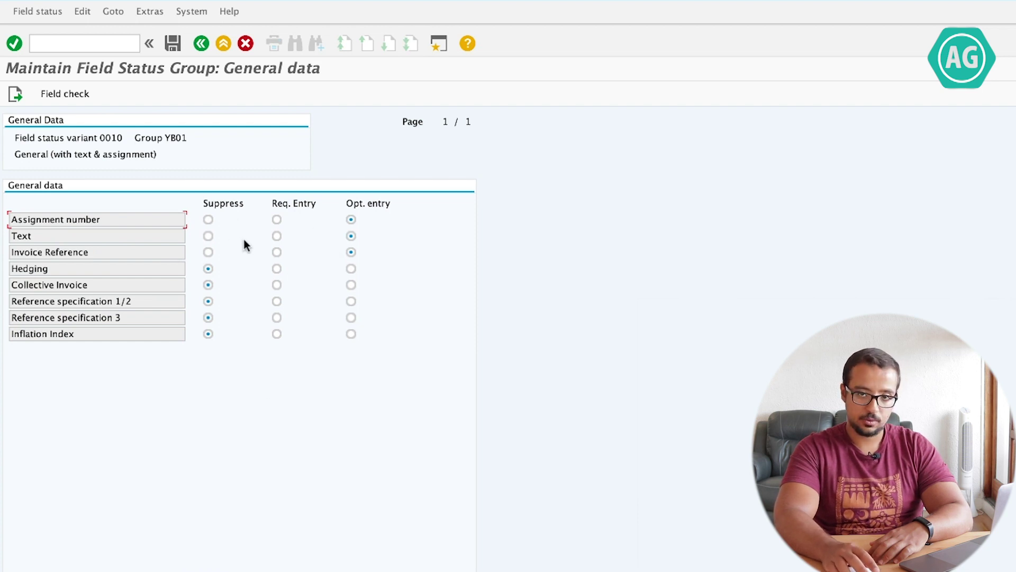
click(198, 46)
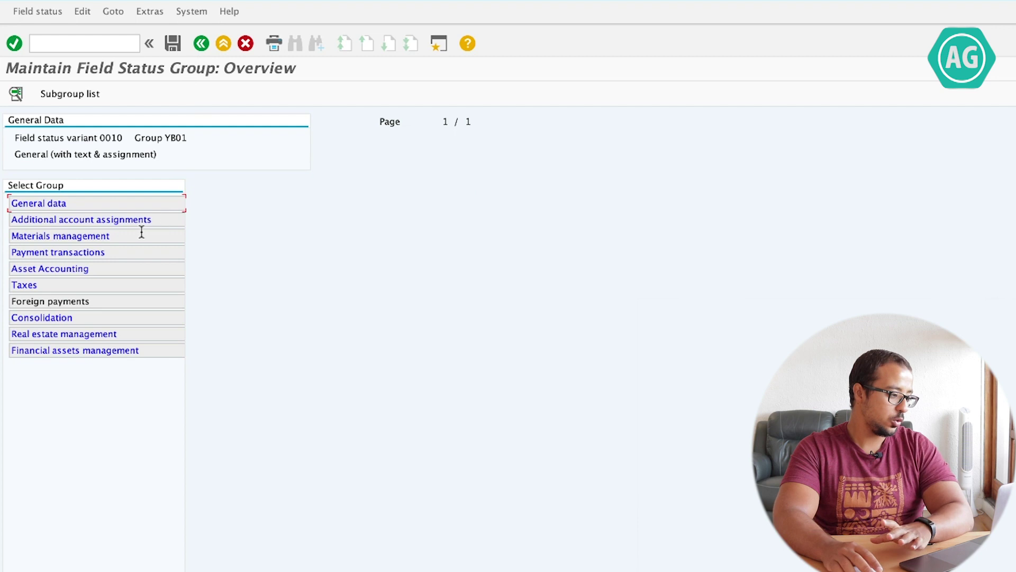
click(204, 45)
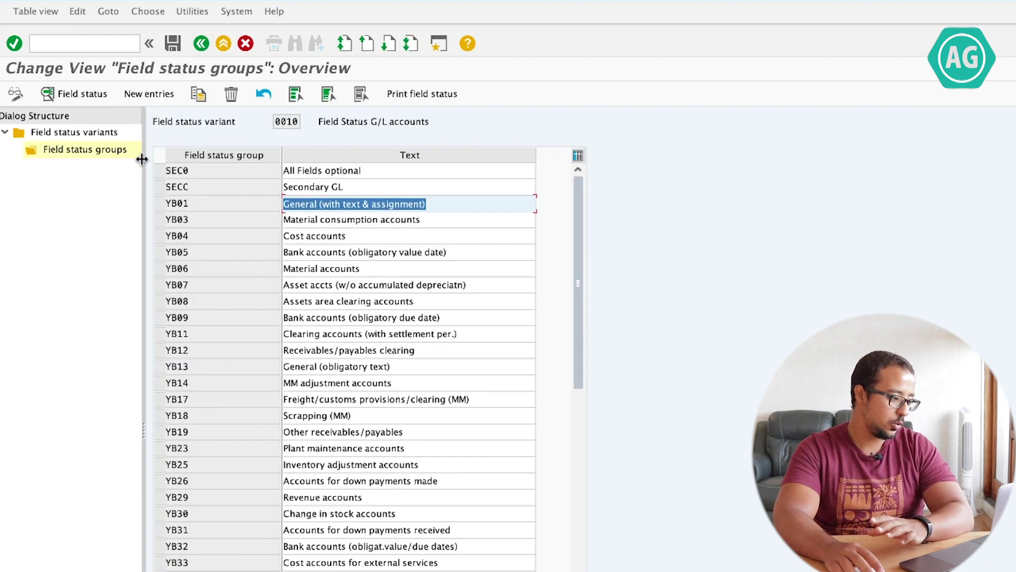
Copy field status group YB01 of variant 0010 as new group ZB02 with the text Test.
click(160, 203)
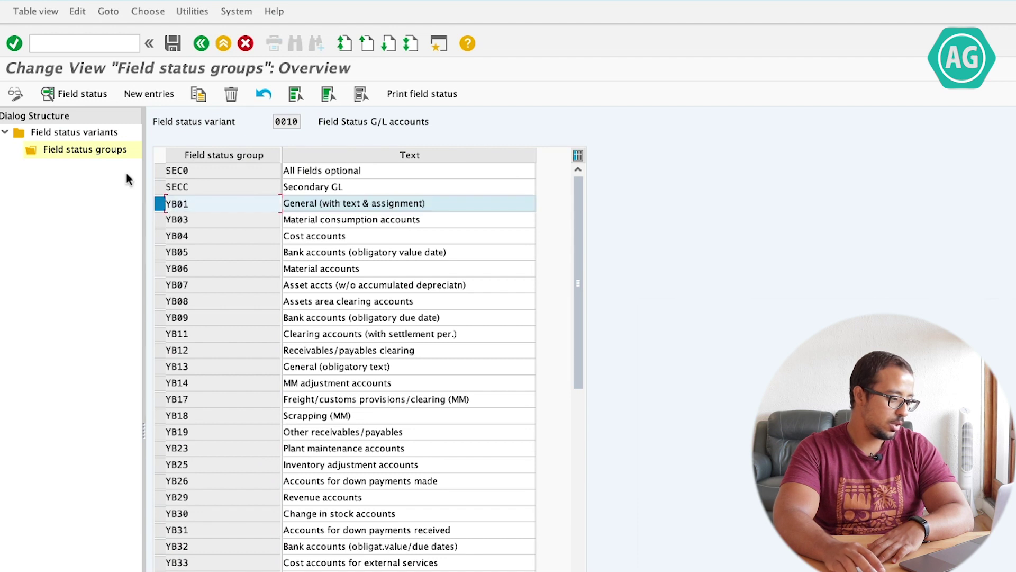
click(200, 94)
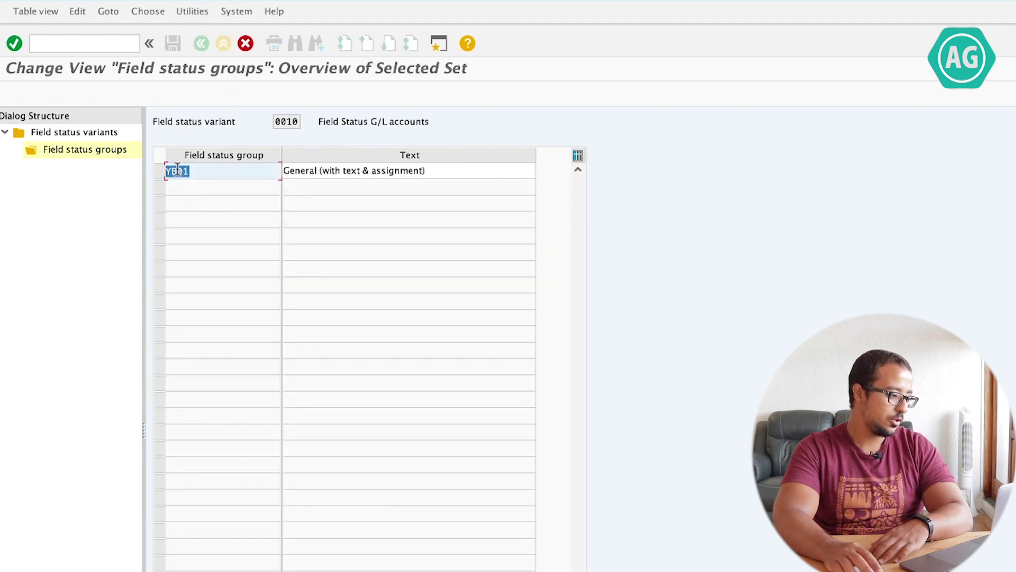
drag(178, 171, 167, 170)
text(ZB)
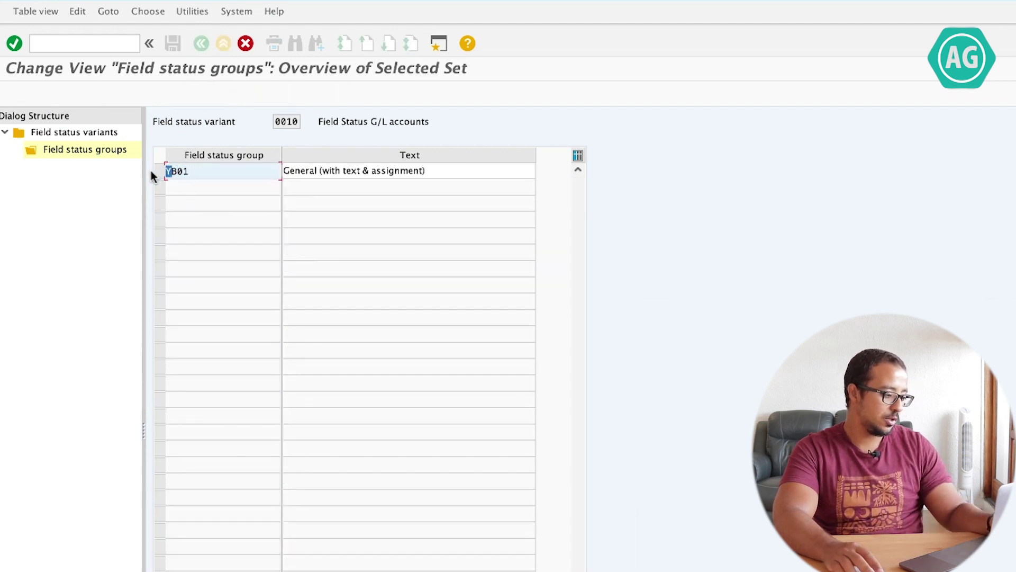
drag(433, 170, 179, 147)
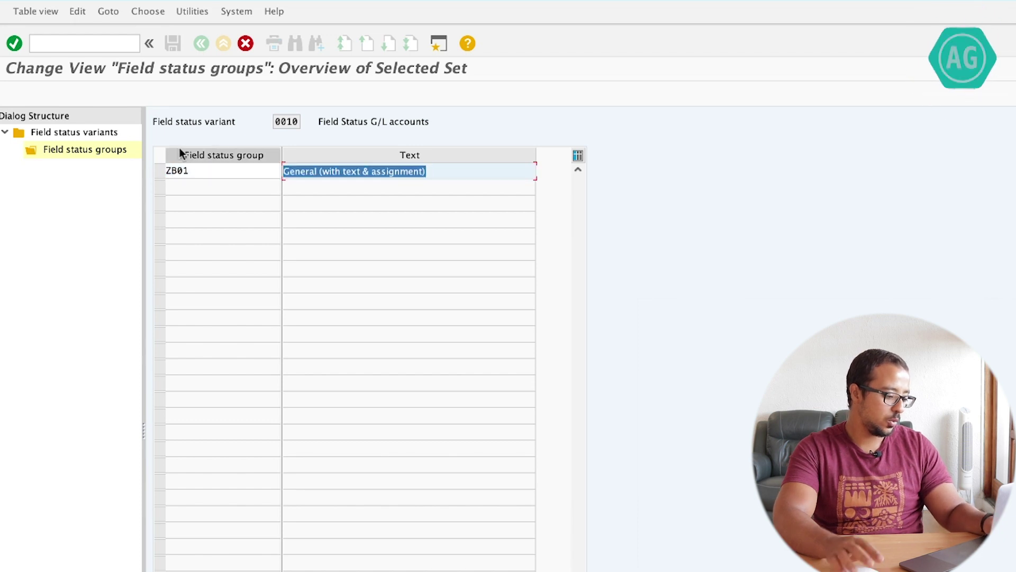
text(Test)
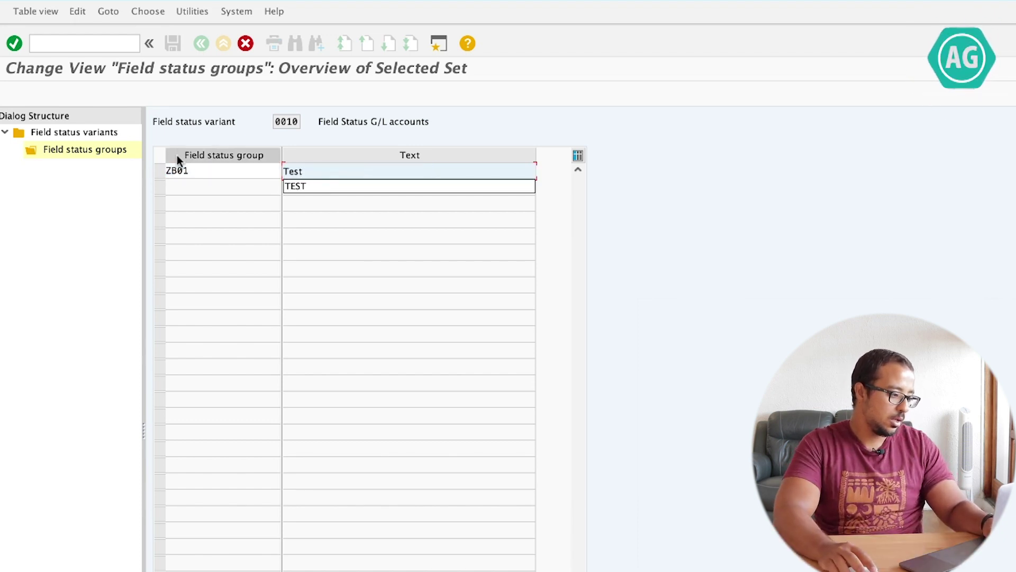
click(196, 170)
key(BackSpace)
text(2)
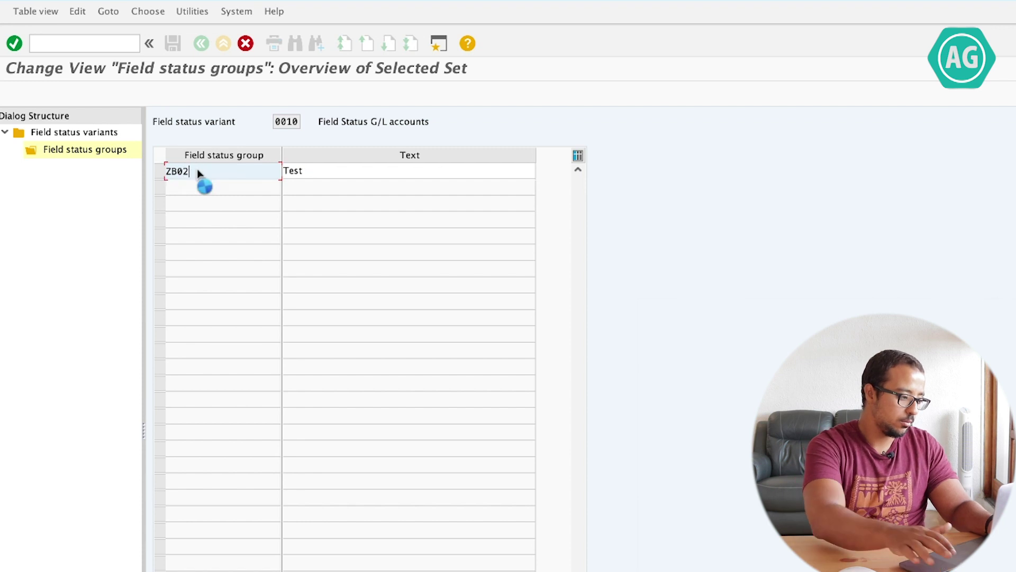
key(Return)
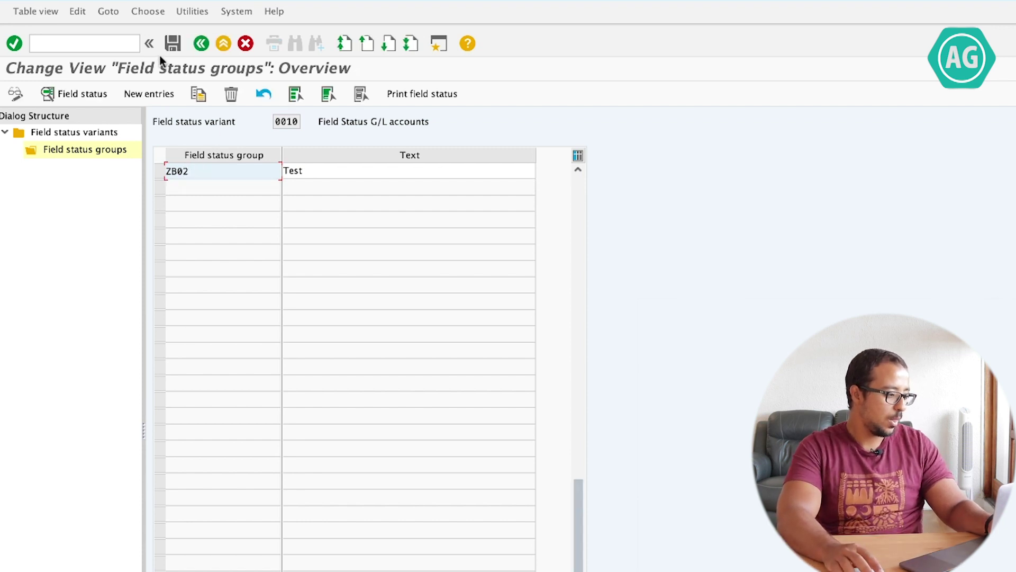
In ZB02's additional account assignments, make Cost center and Profit Center required entries and suppress Quantity and Profitability Segment.
double_click(281, 173)
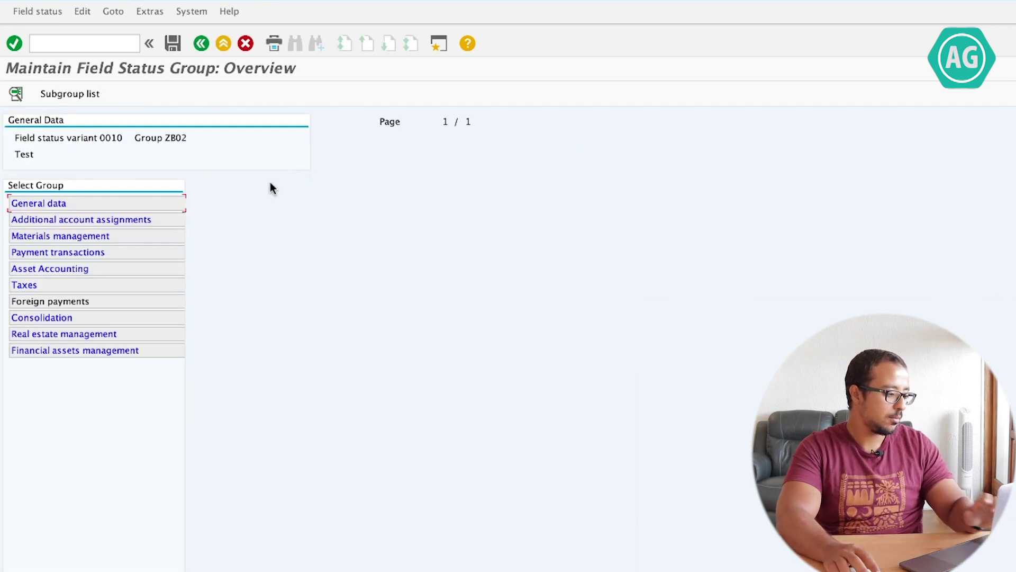
double_click(44, 219)
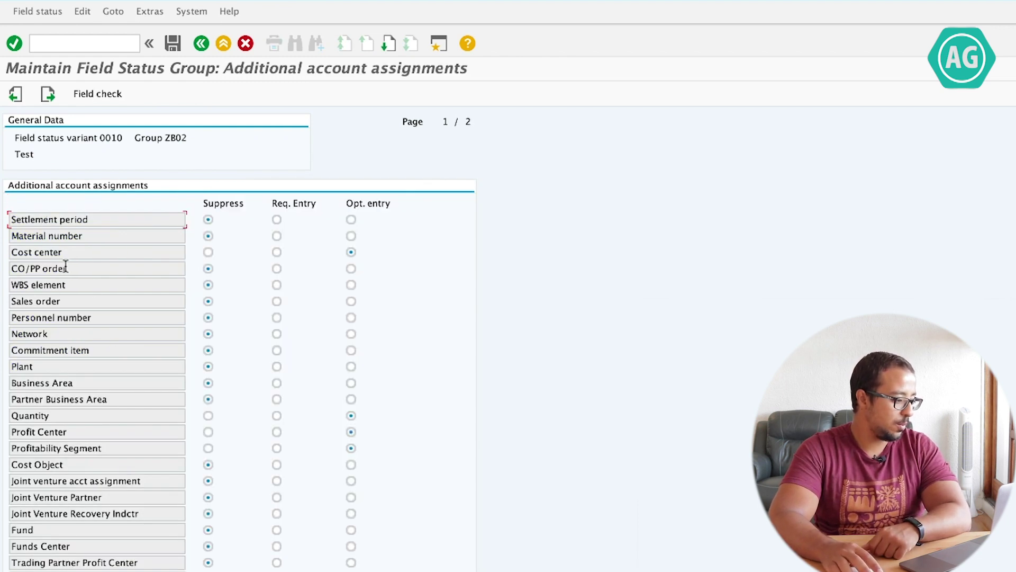
click(208, 253)
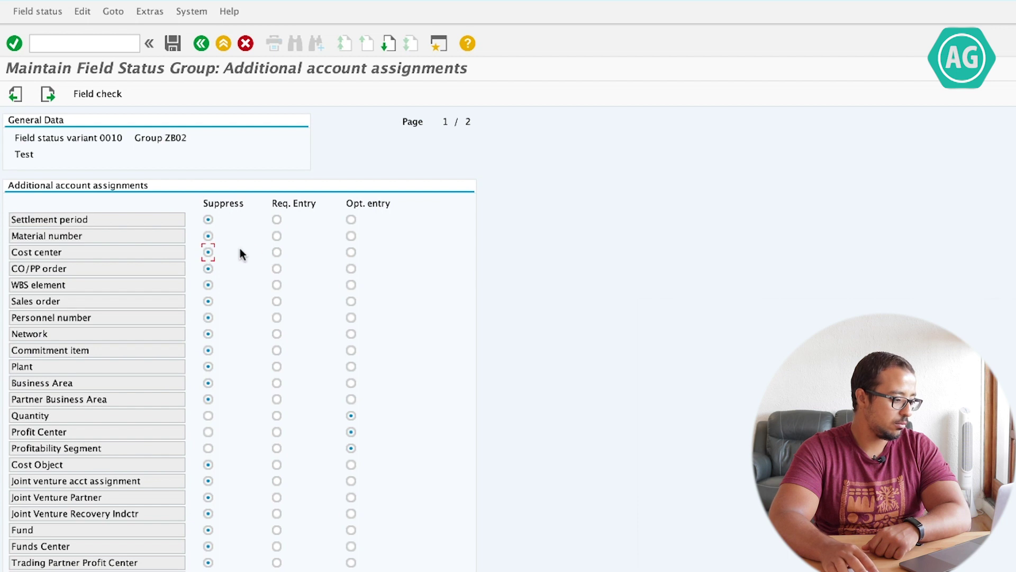
click(276, 252)
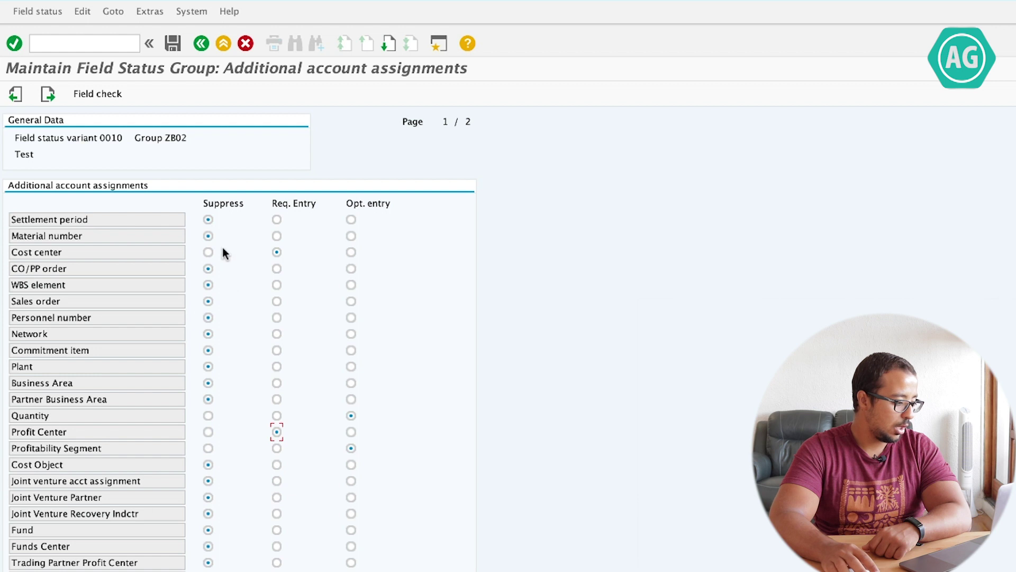
click(208, 416)
click(208, 448)
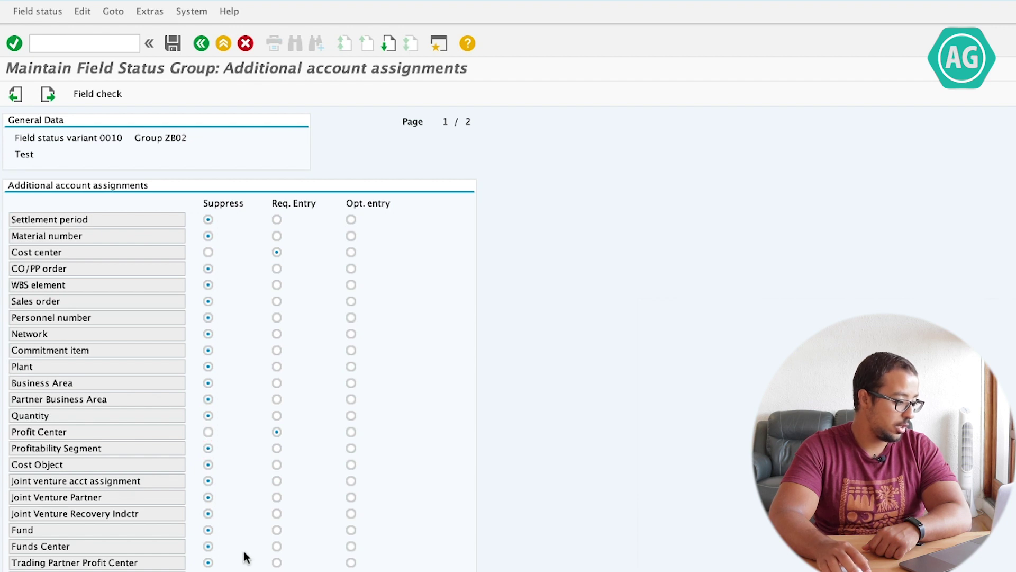
Suppress Value date under Payment transactions and Asset number / subnumber under Asset Accounting for group ZB02.
click(48, 94)
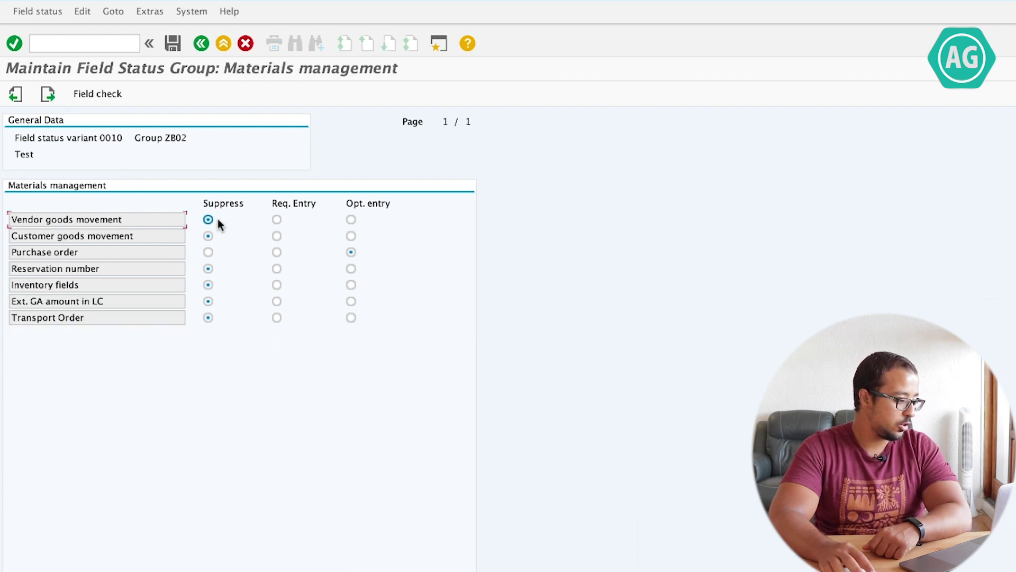
click(48, 95)
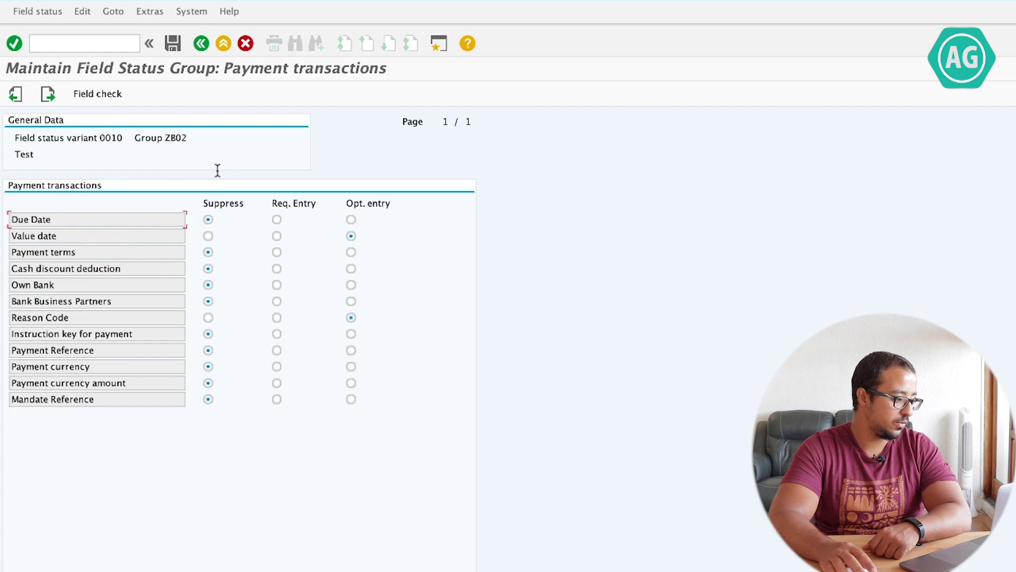
click(208, 236)
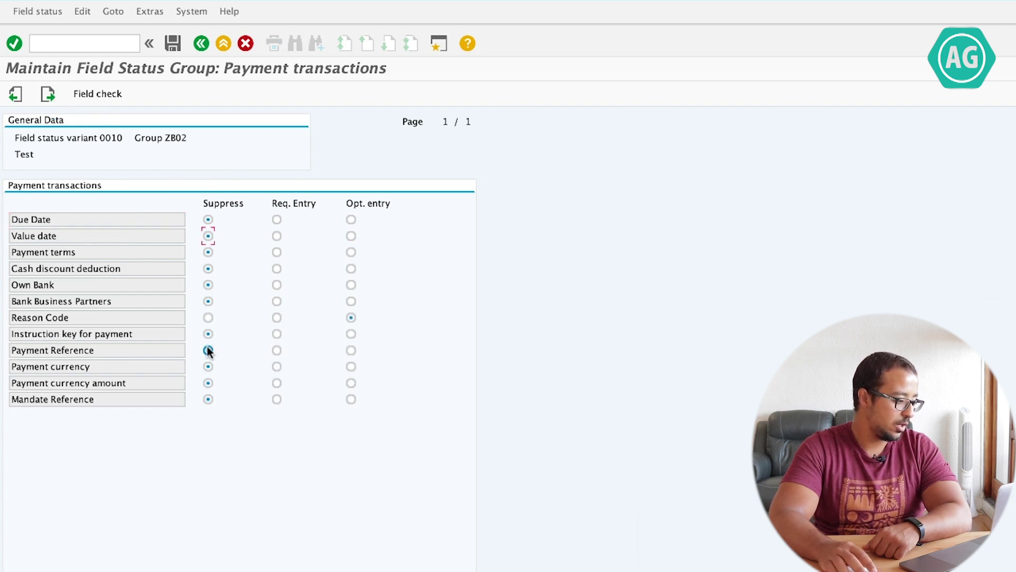
click(48, 94)
click(208, 236)
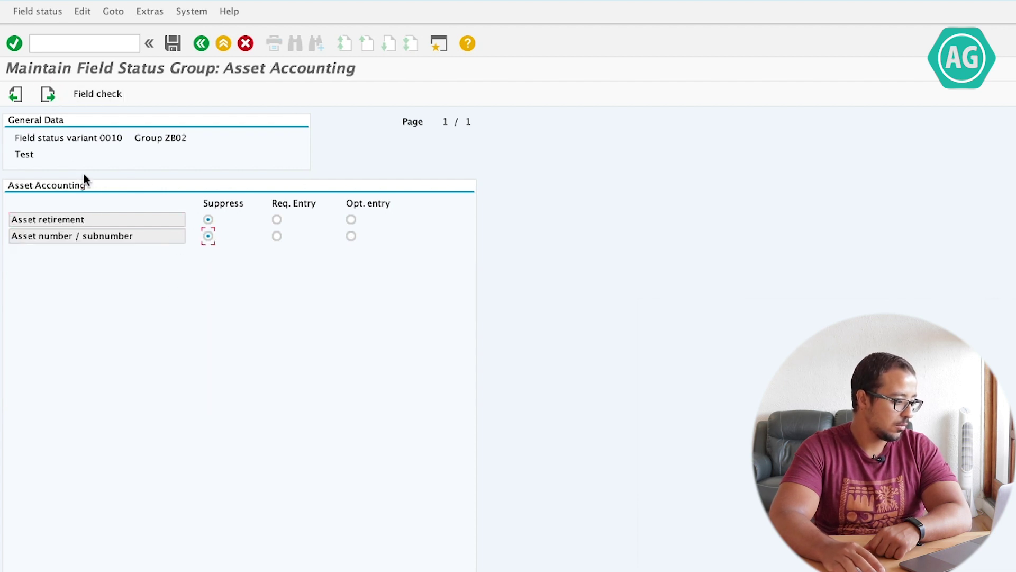
Suppress EC tax data, Withholding Tax Amounts and Withholding Tax Code in ZB02's Taxes group.
click(49, 95)
click(208, 252)
click(208, 235)
click(208, 219)
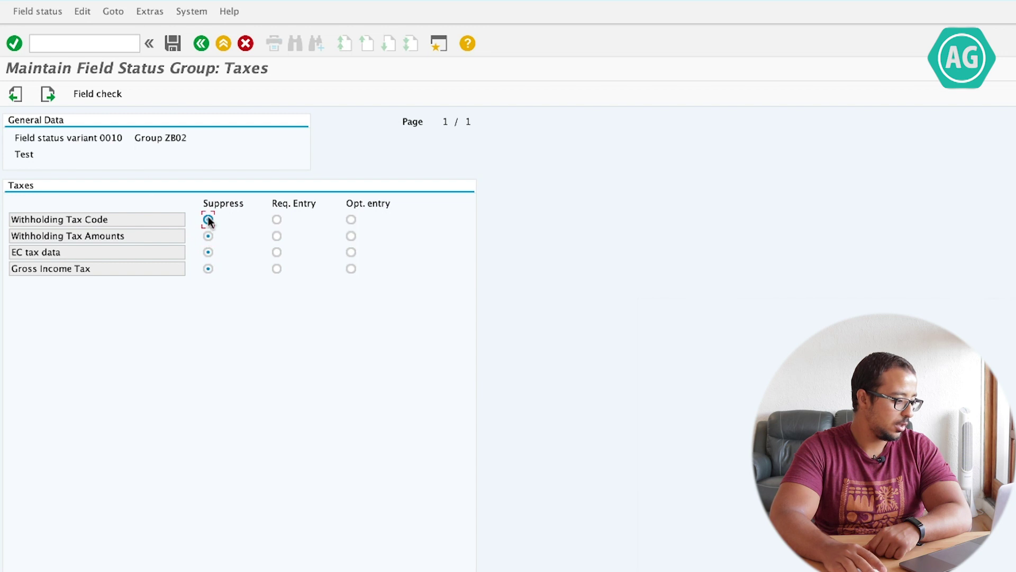
Suppress Real Estate Management in ZB02's Real estate management group and save the field status group.
click(47, 95)
click(47, 95)
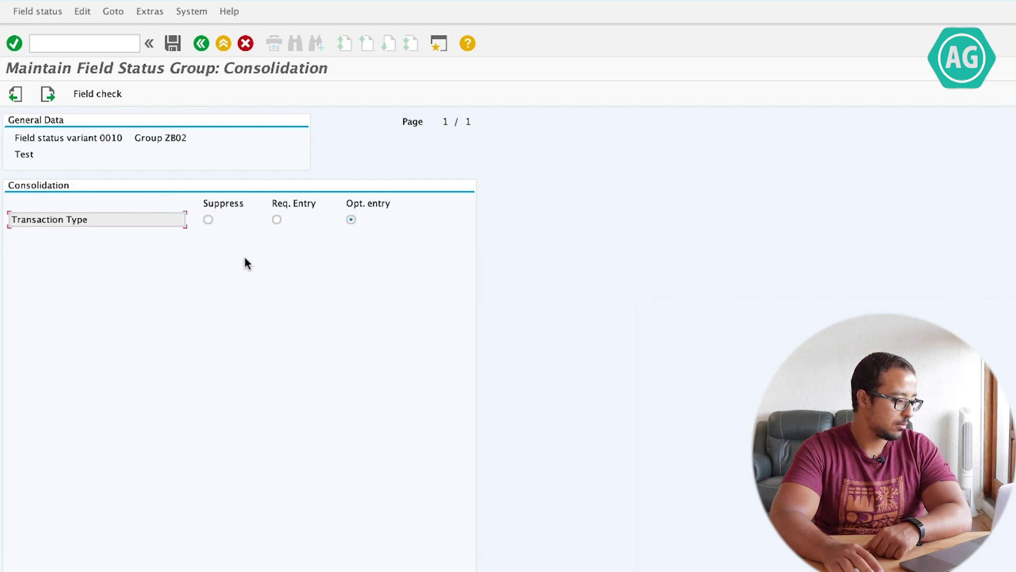
click(48, 93)
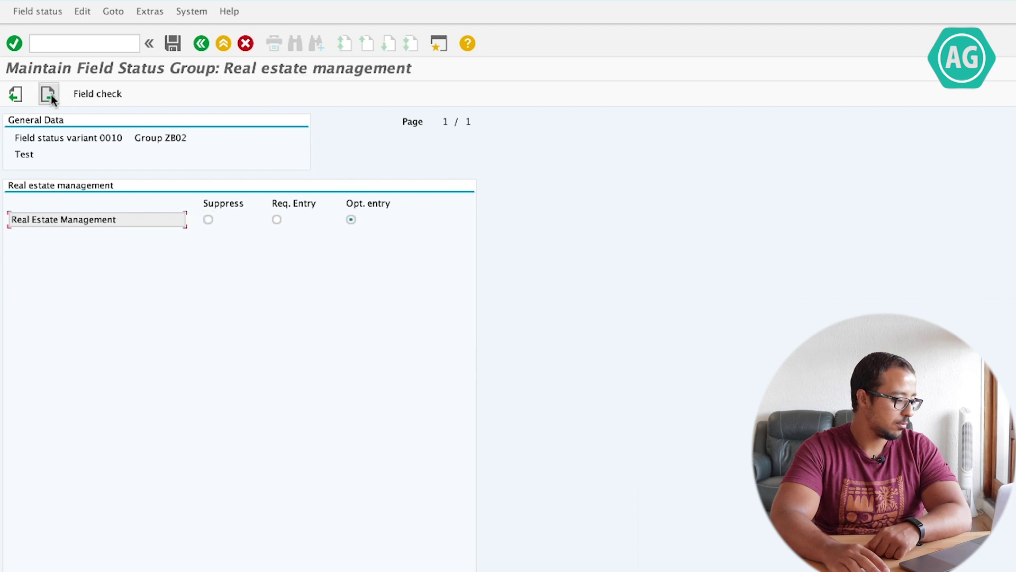
click(206, 220)
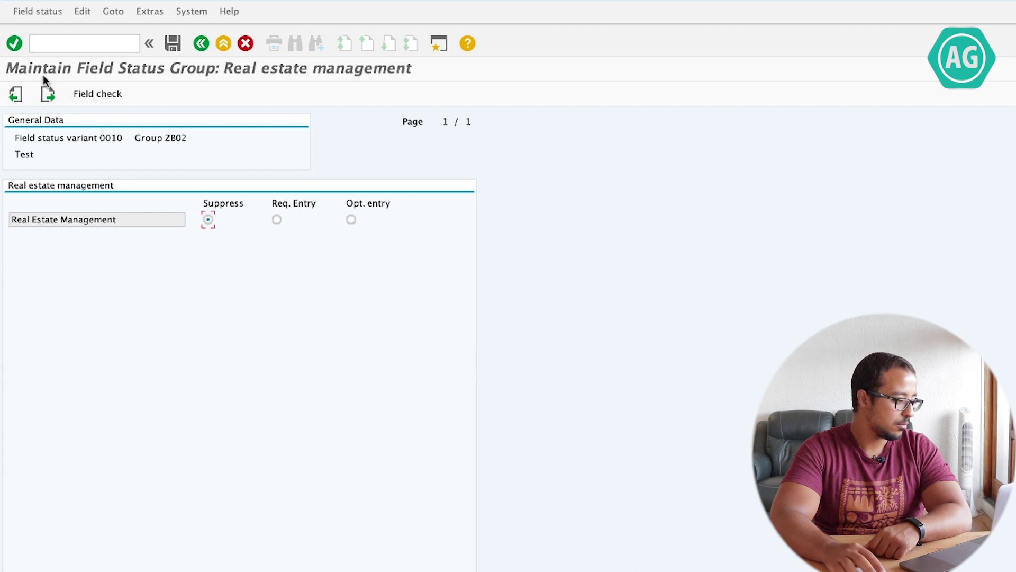
click(46, 92)
click(167, 46)
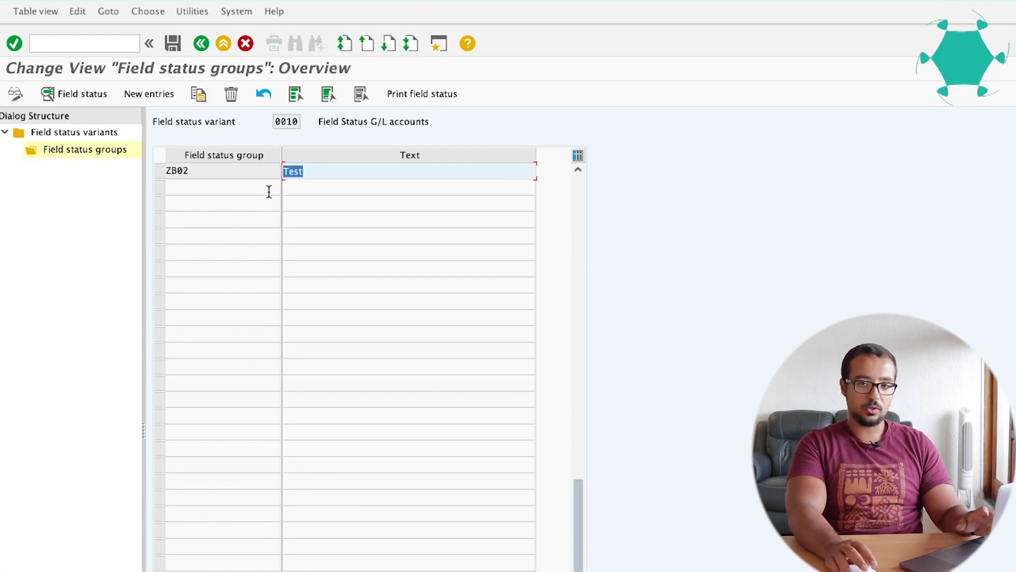
Return to the TEST 01 G/L account in company code 1710, set its field status group to ZB02 and save.
click(201, 44)
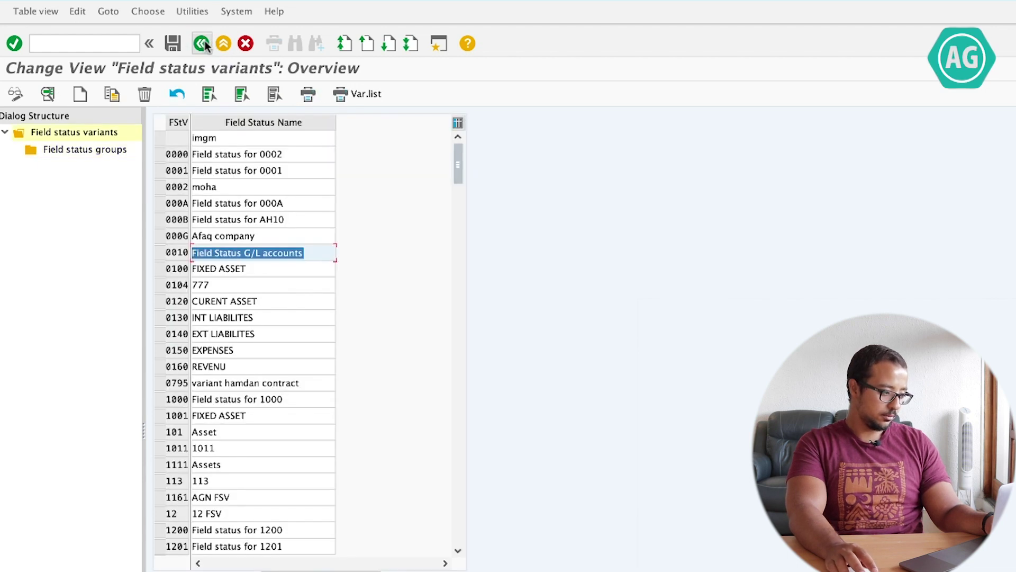
click(208, 45)
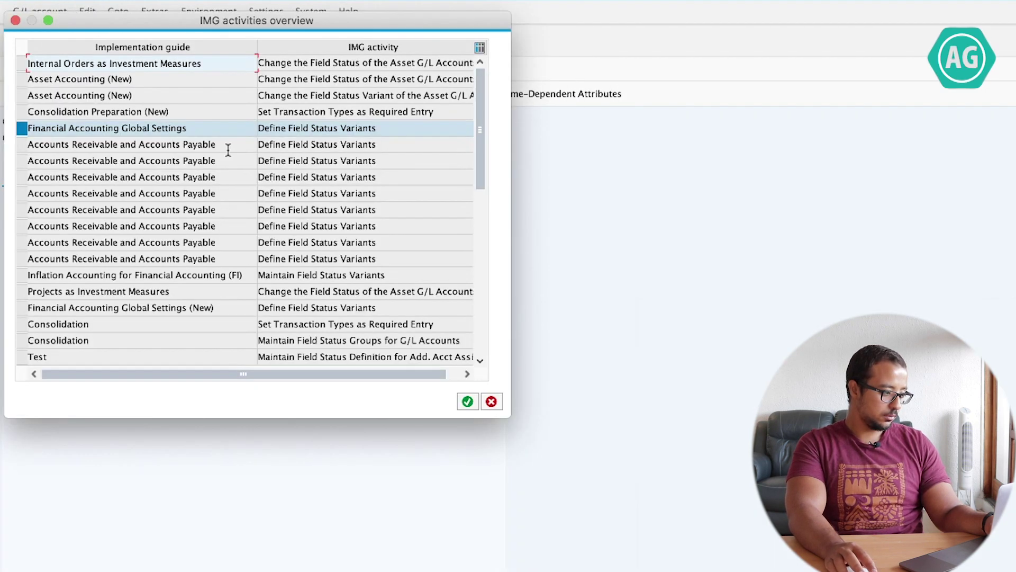
click(492, 401)
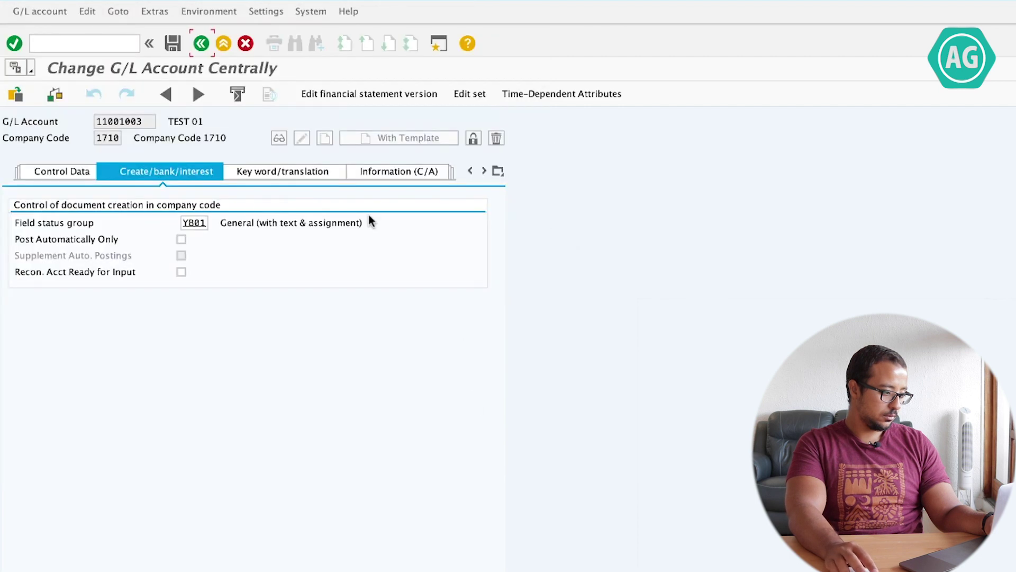
click(191, 221)
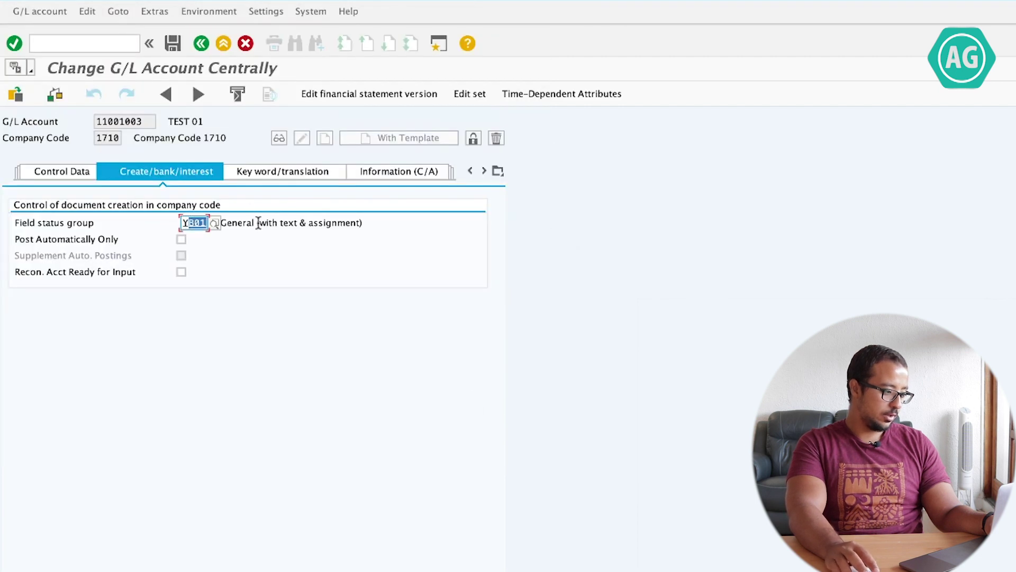
drag(183, 223, 240, 222)
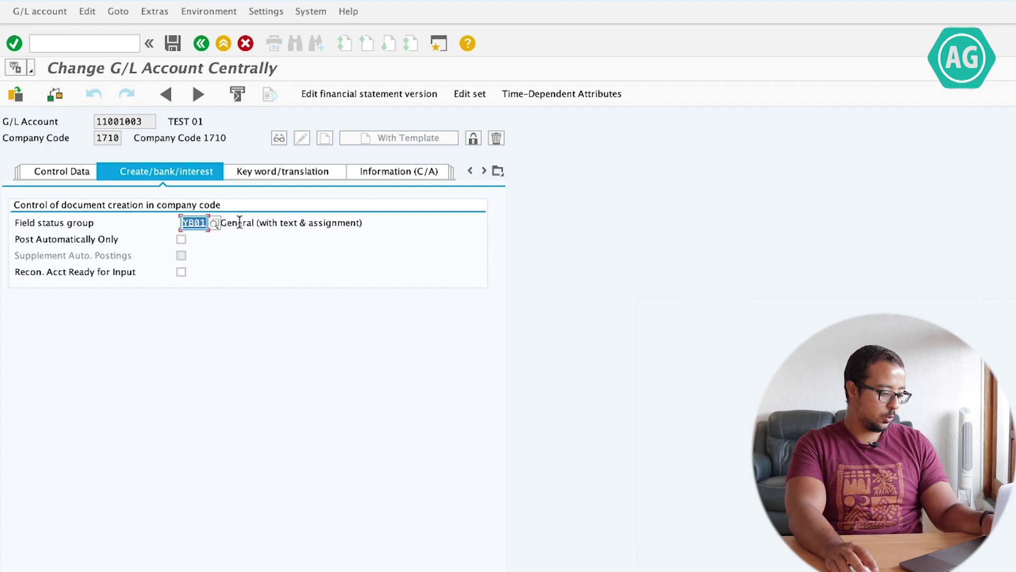
text(ZB02)
key(Return)
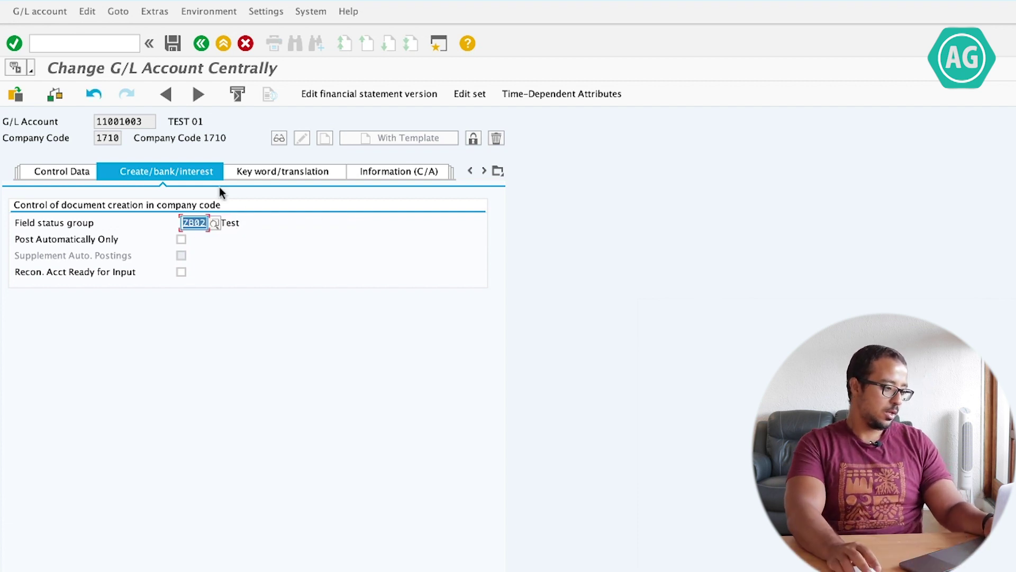
click(172, 43)
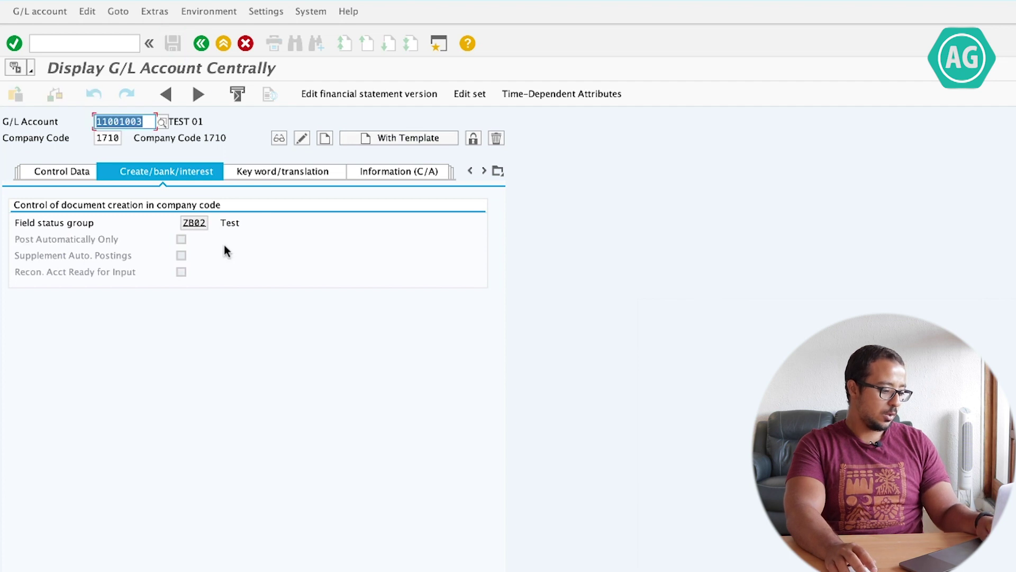
Switch to the journal entry window and restart the document posting with transaction FB01.
key(F1)
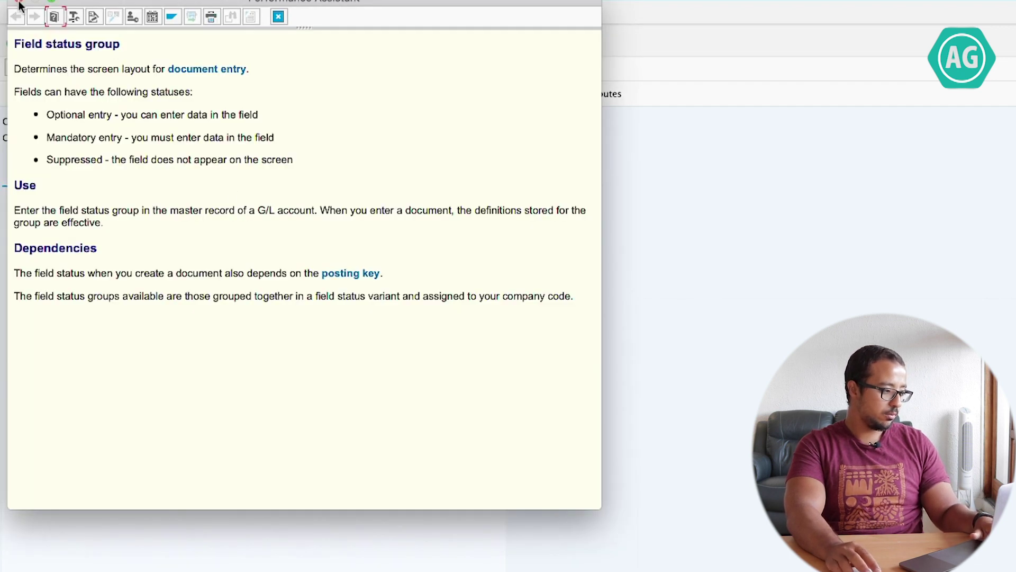
key(Escape)
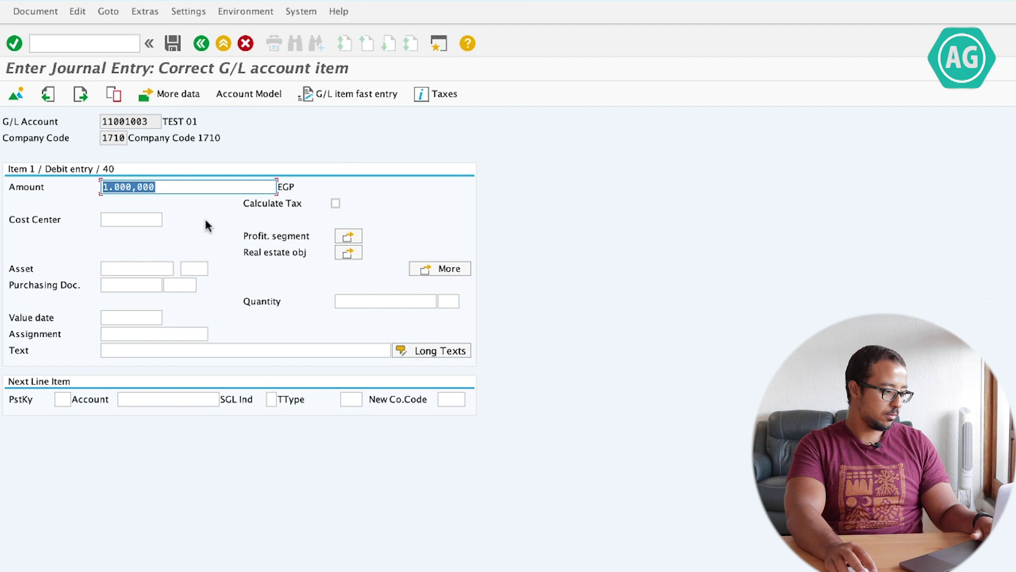
click(121, 44)
text(/)
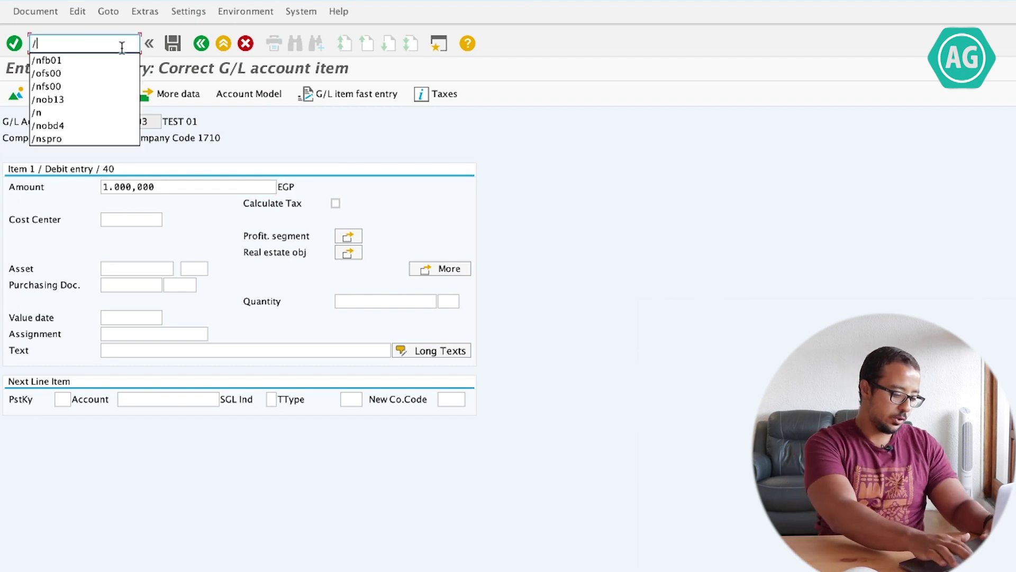
text(nfb01)
key(Return)
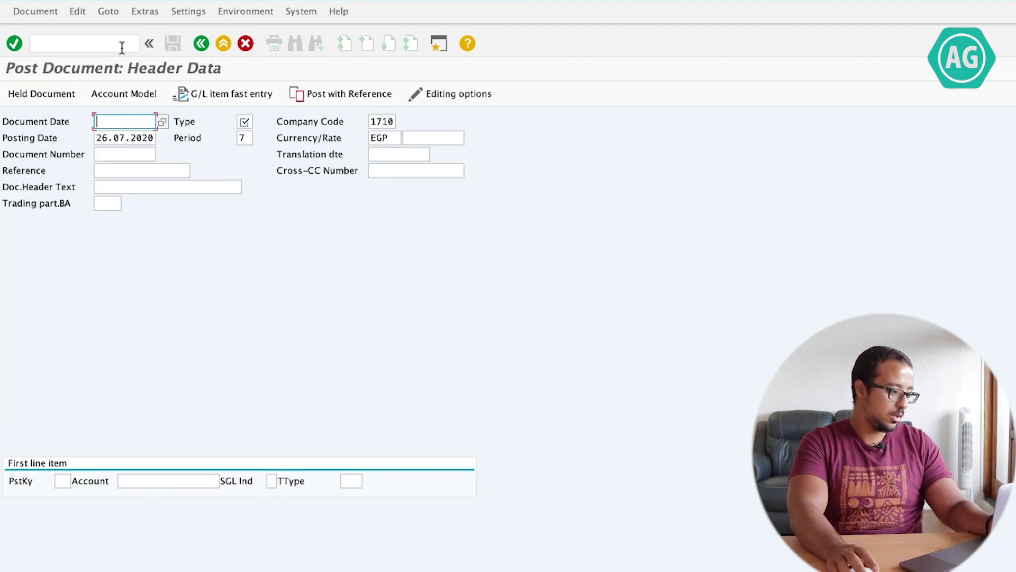
Fill the document header with date 26072020, type AB, reference dcfdsvsfgv and header text dscsvfvsfgs.
text(26)
click(112, 150)
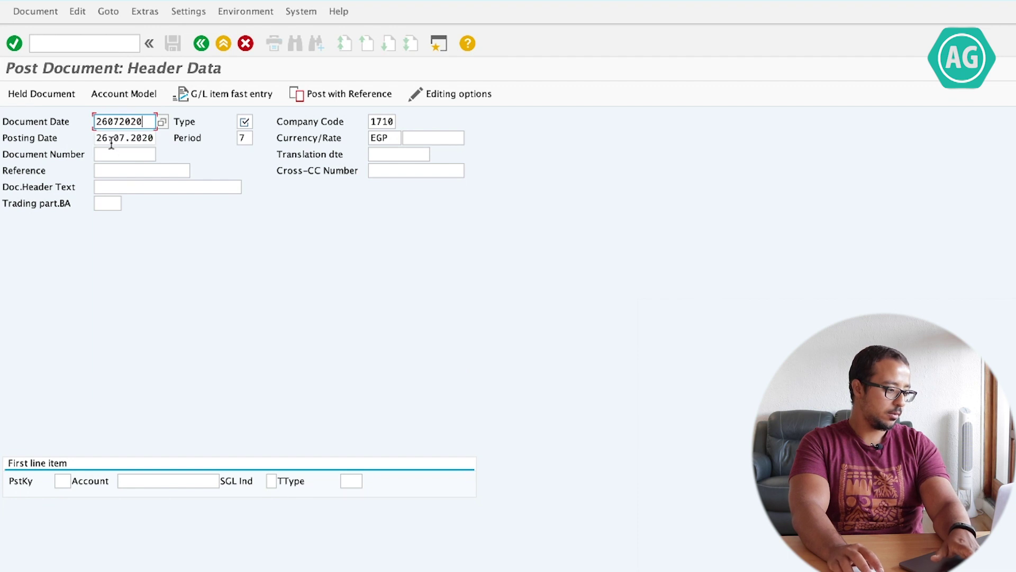
click(242, 122)
text(A)
click(236, 142)
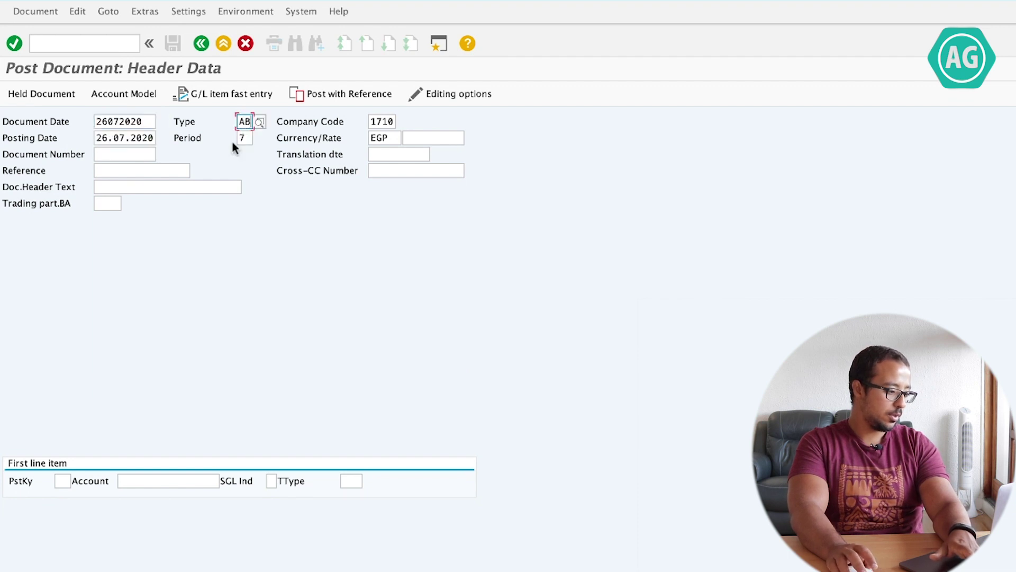
click(109, 170)
click(110, 185)
click(111, 187)
click(110, 209)
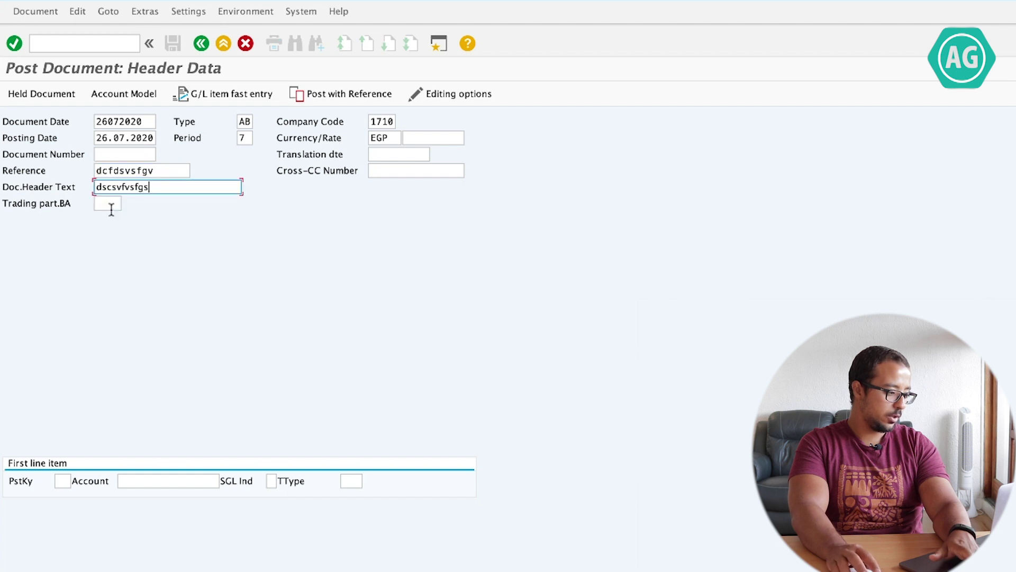
Enter posting key 40 and the TEST 01 G/L account as the first line item and proceed to the item screen.
click(60, 479)
click(64, 496)
click(138, 481)
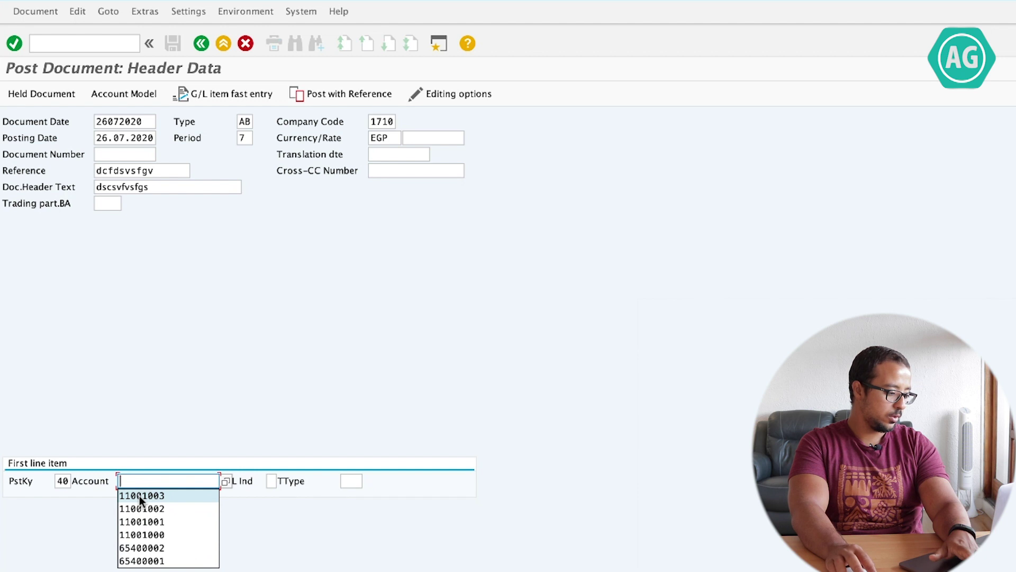
click(138, 495)
key(Return)
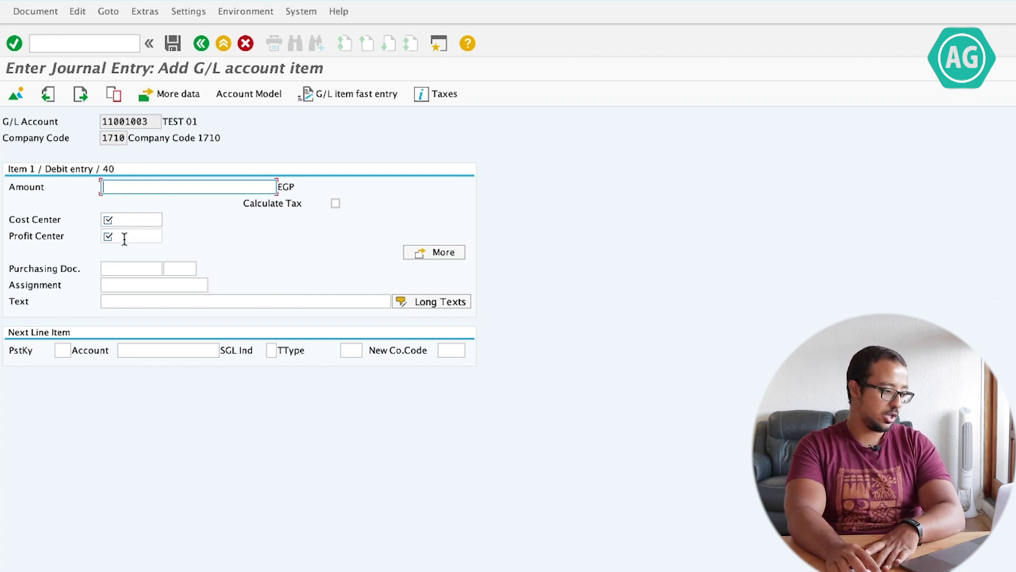
Set the debit item's amount to 1000 EGP and submit it with the cost center and profit center empty.
click(134, 222)
click(155, 190)
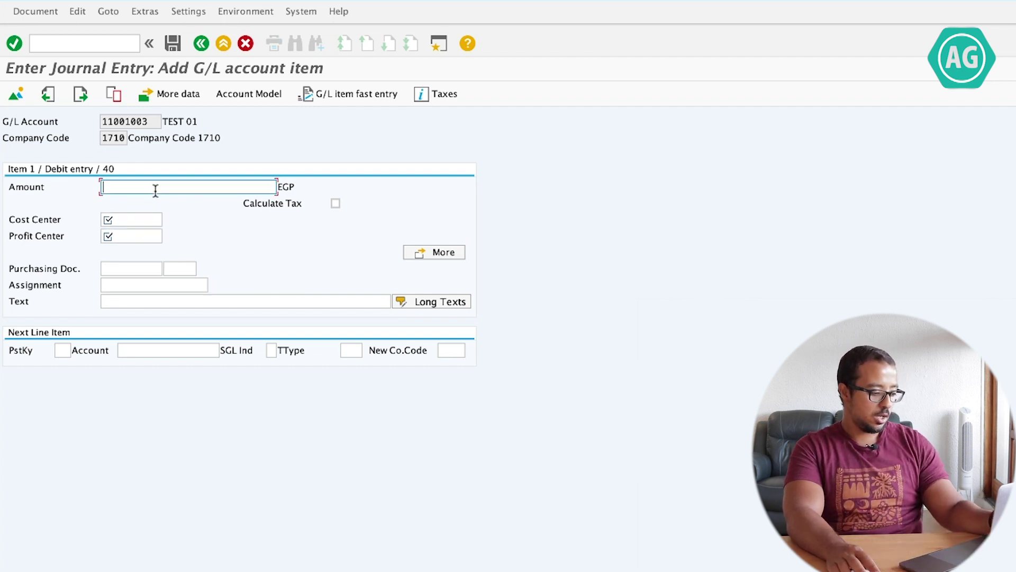
text(100)
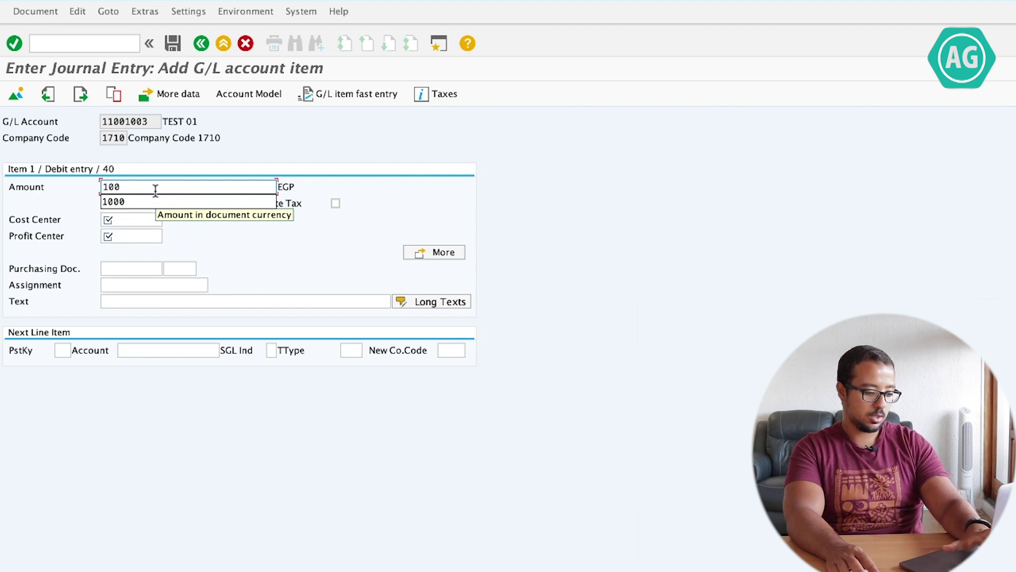
text(0)
key(Return)
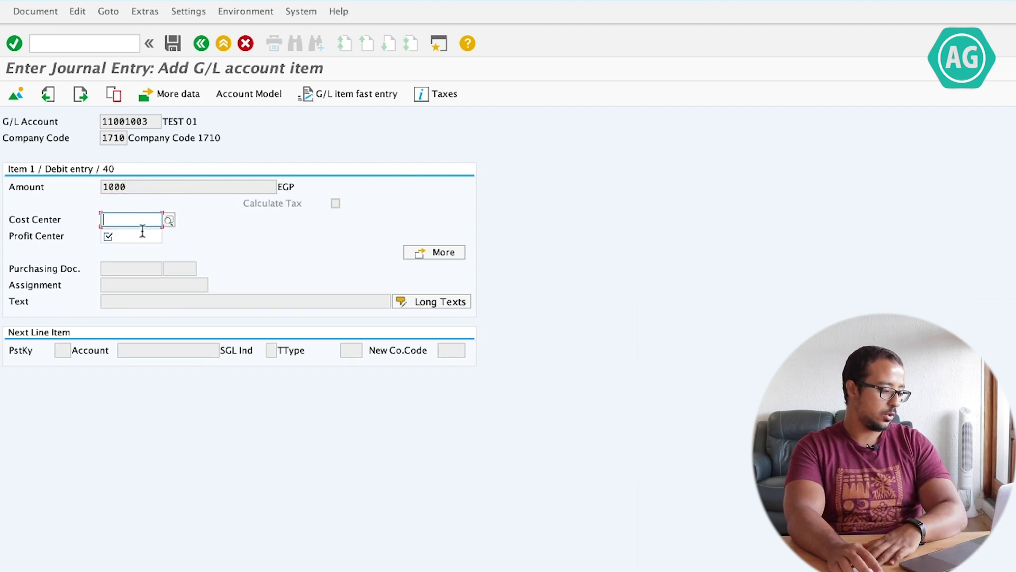
Assign cost center 10001002 and the suggested profit center to the debit item, and acknowledge the information message.
click(127, 236)
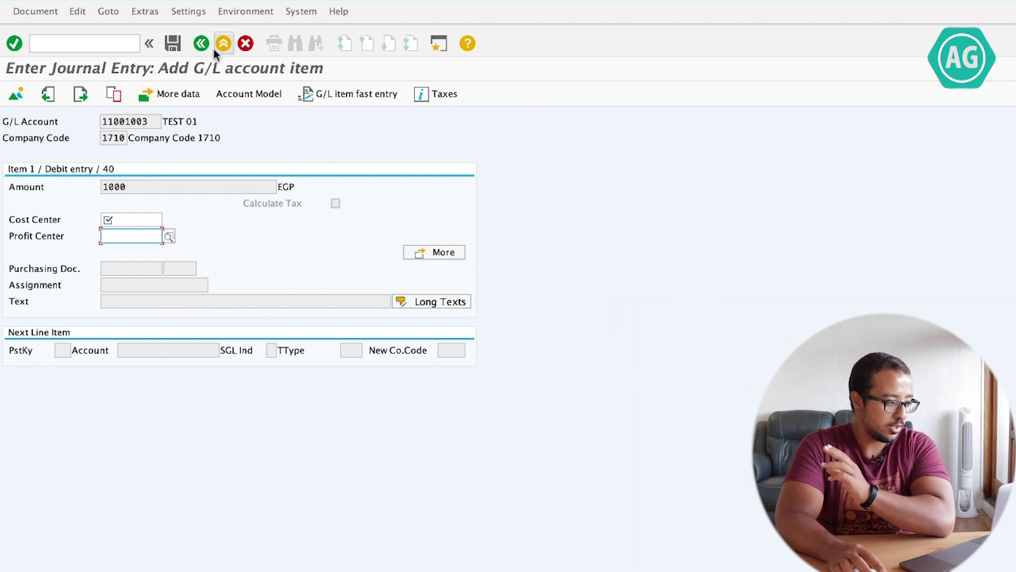
click(137, 219)
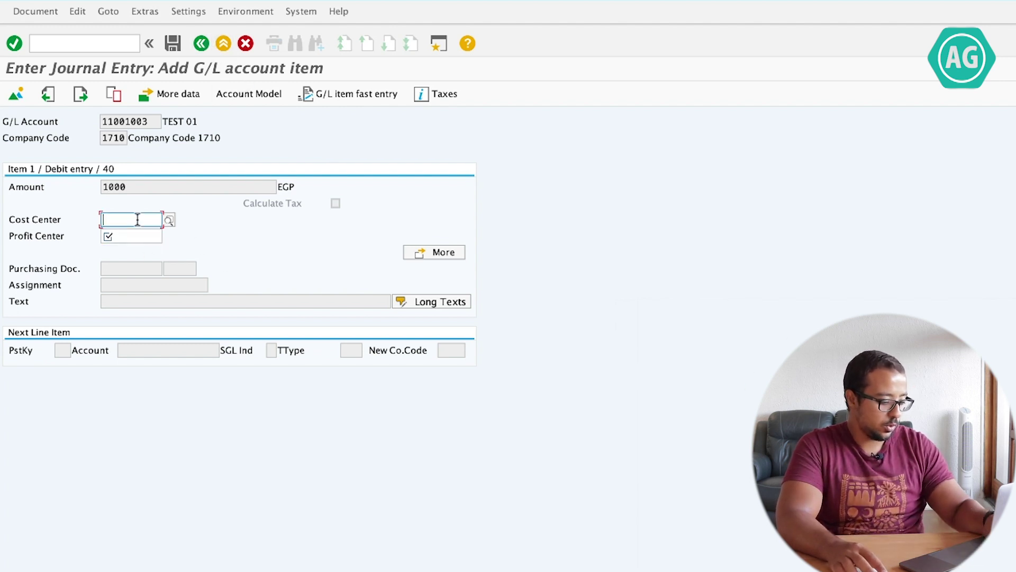
click(140, 236)
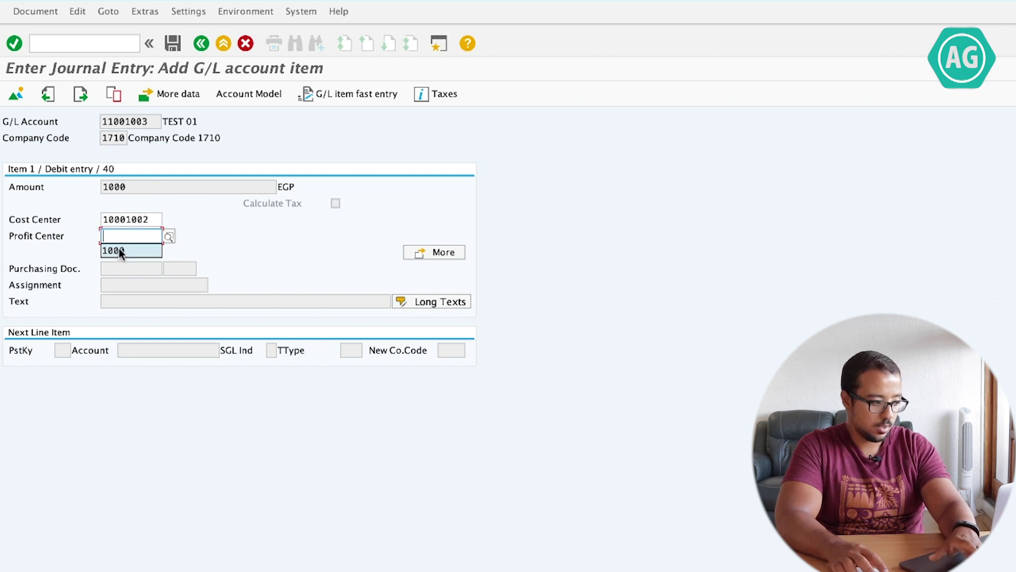
click(120, 251)
key(Return)
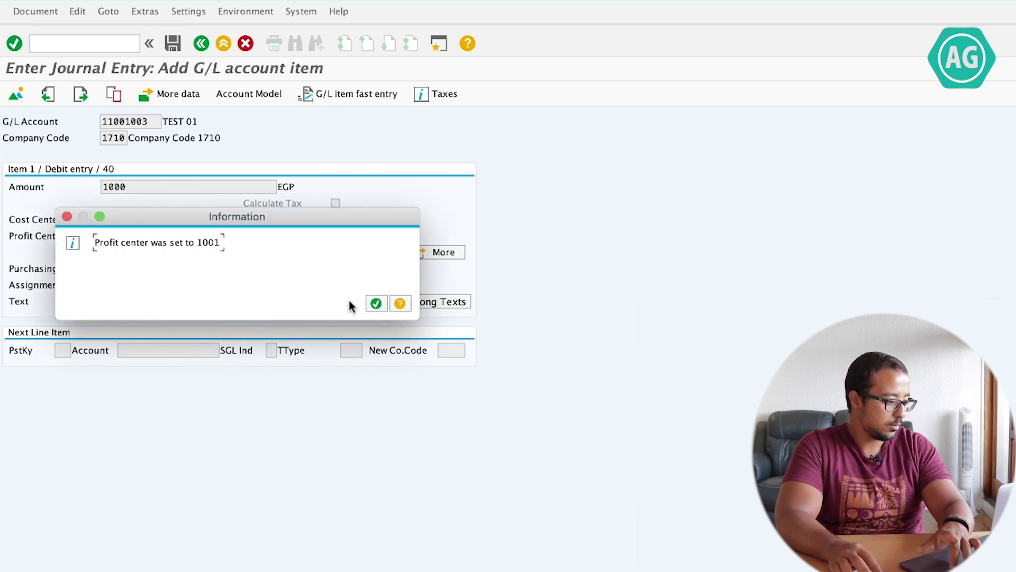
click(376, 304)
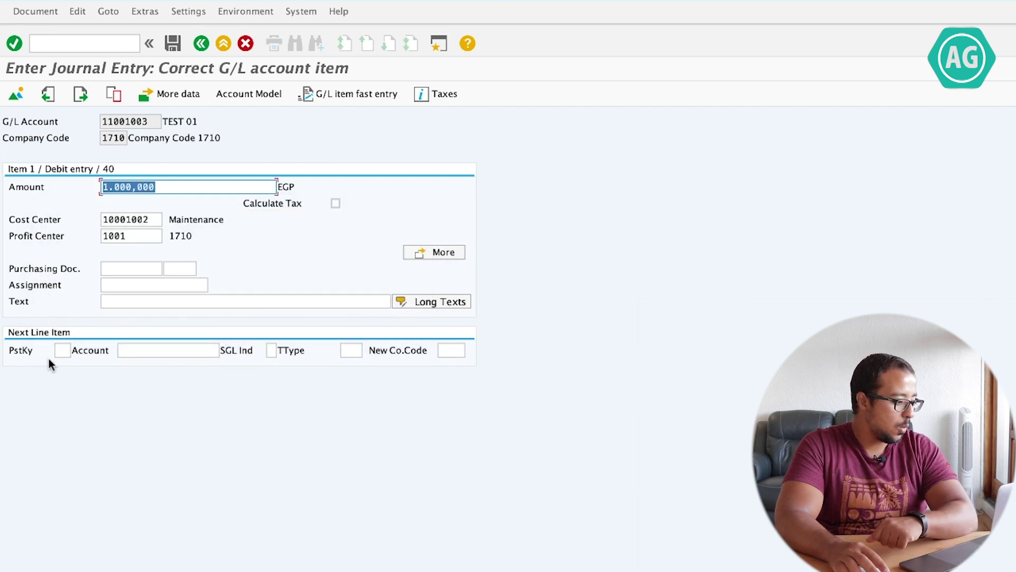
Enter posting key 40 for the next line item and submit it without an account.
click(59, 352)
click(174, 352)
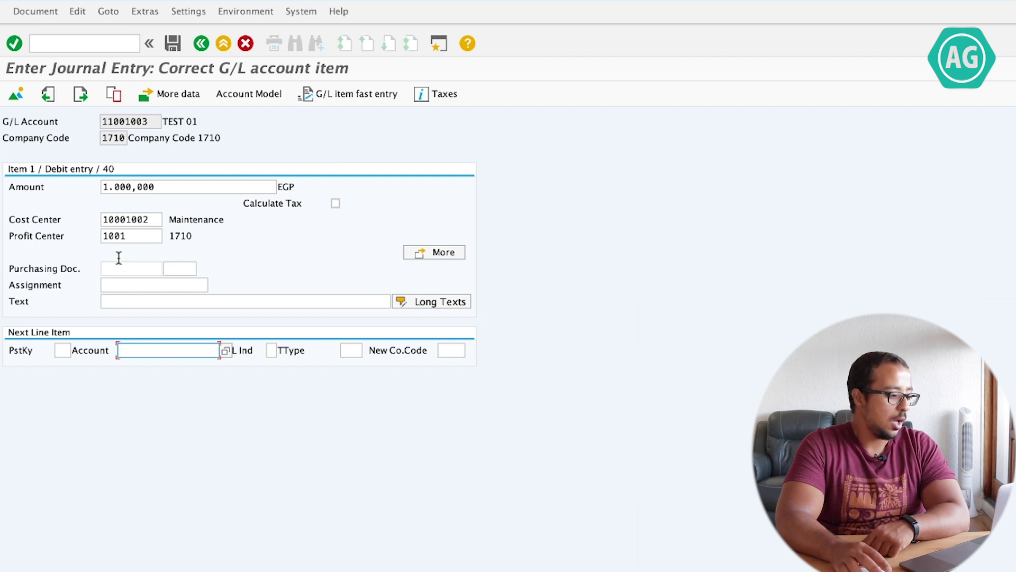
click(65, 350)
text(40)
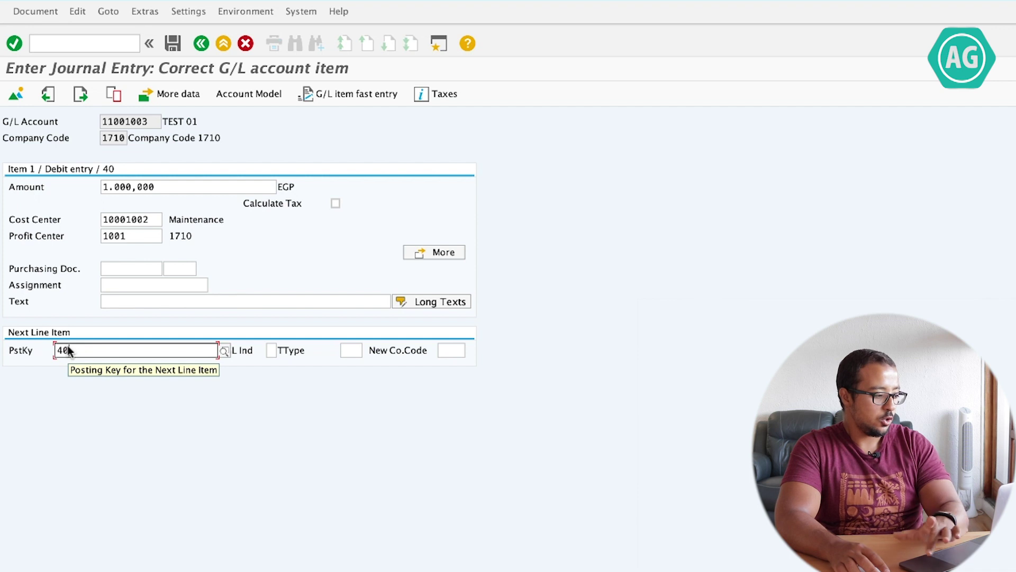
text(40)
key(Return)
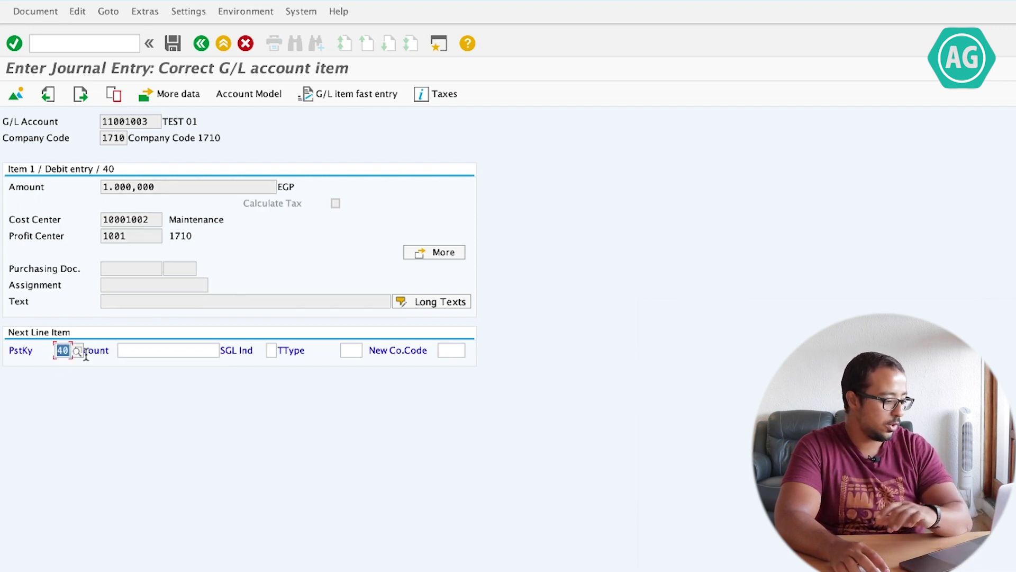
From the posting key field's help, open the Define Posting Keys customizing activity under Financial Accounting Global Settings without specifying a project.
key(F1)
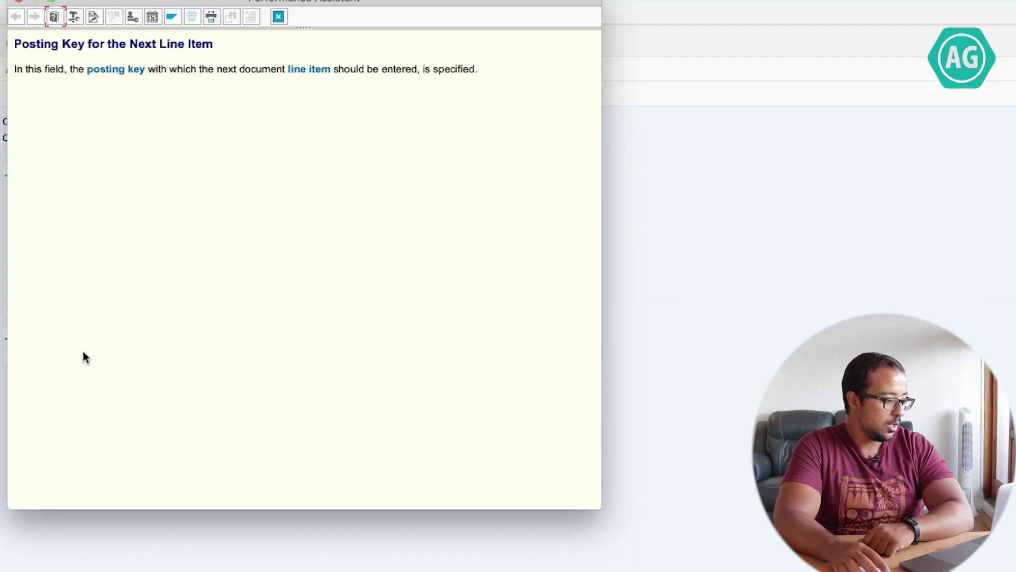
click(135, 14)
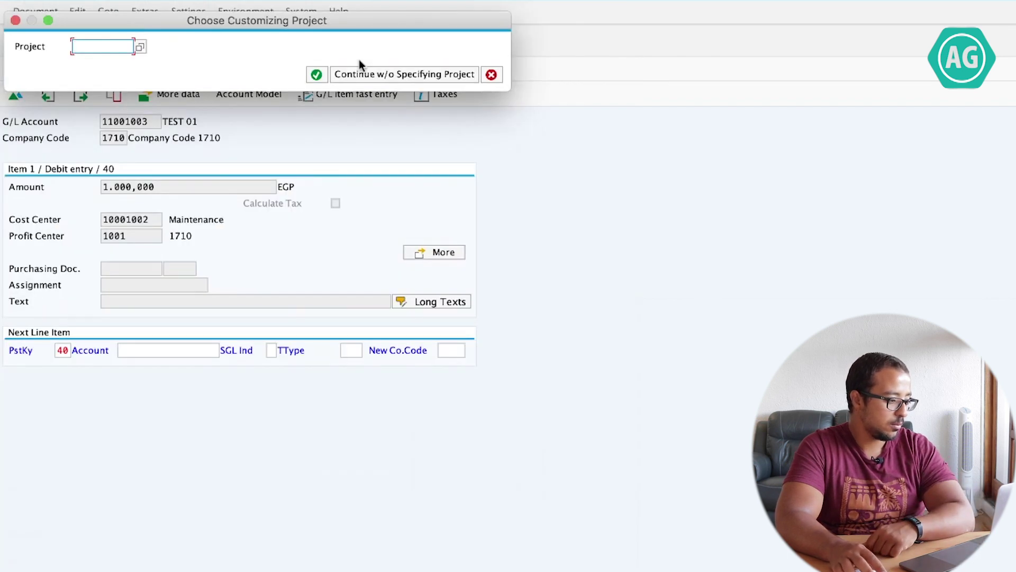
click(360, 73)
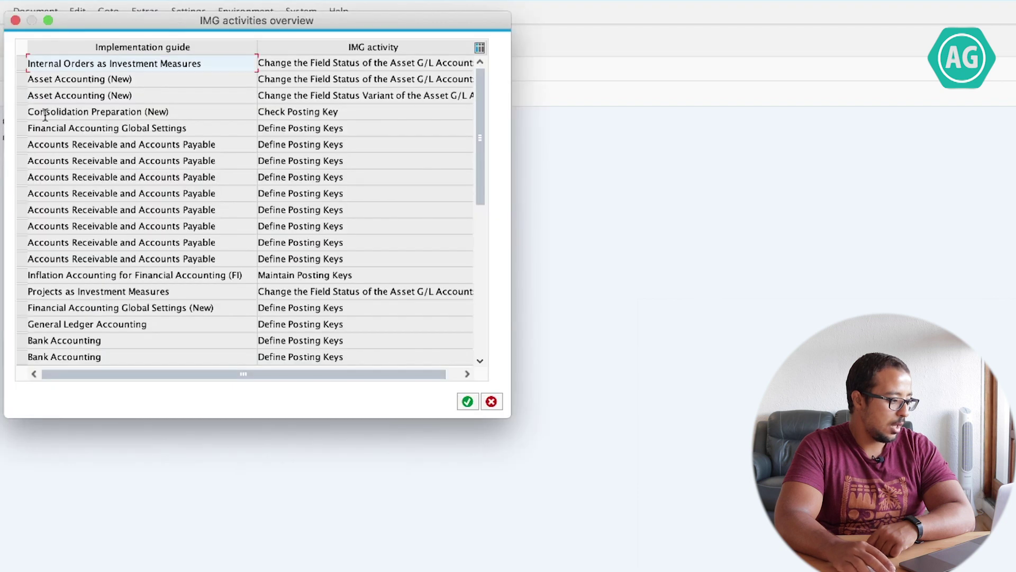
click(22, 129)
double_click(292, 130)
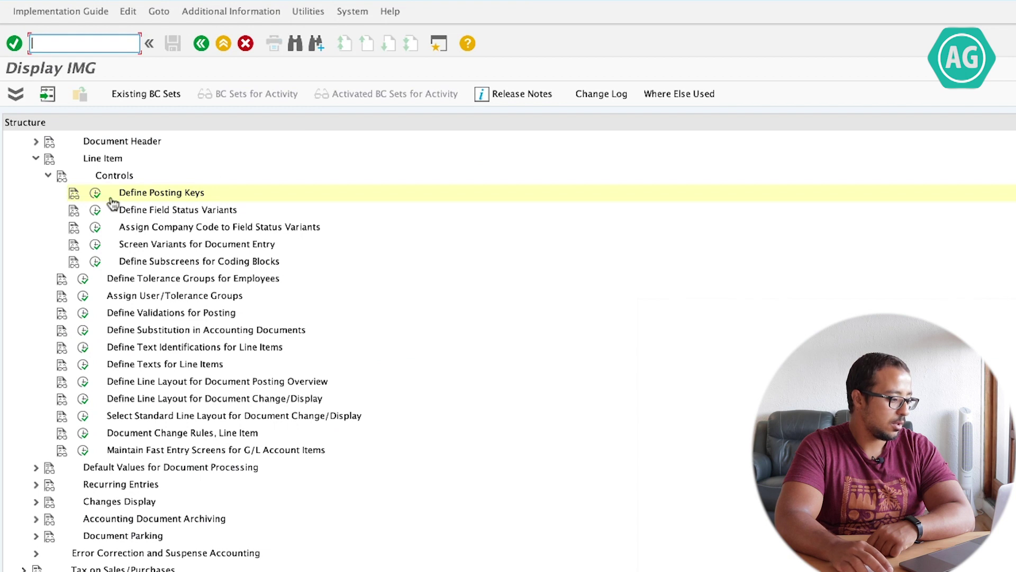
click(95, 193)
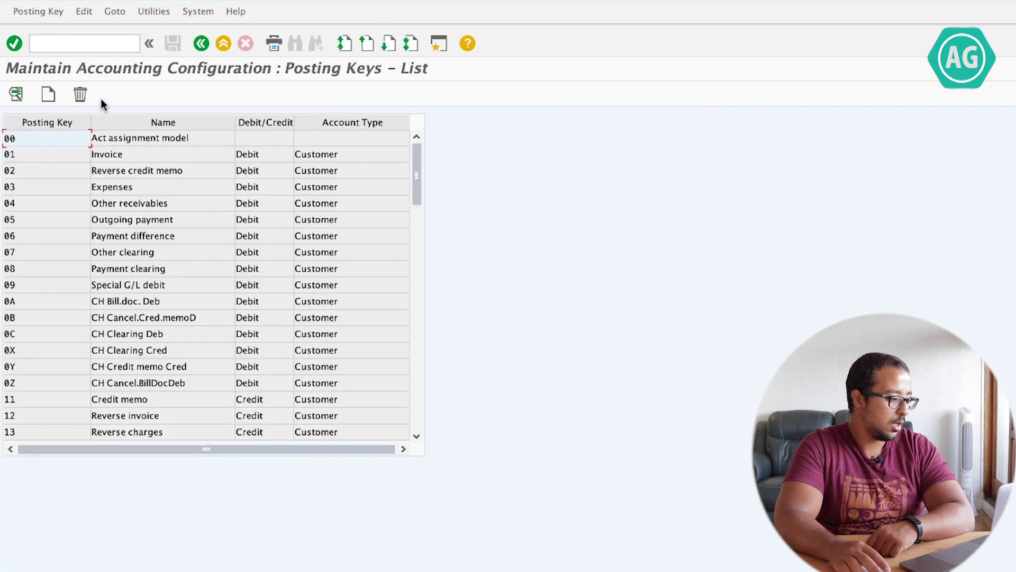
Open the details of posting key 40 Debit entry and go to its field status maintenance.
click(416, 300)
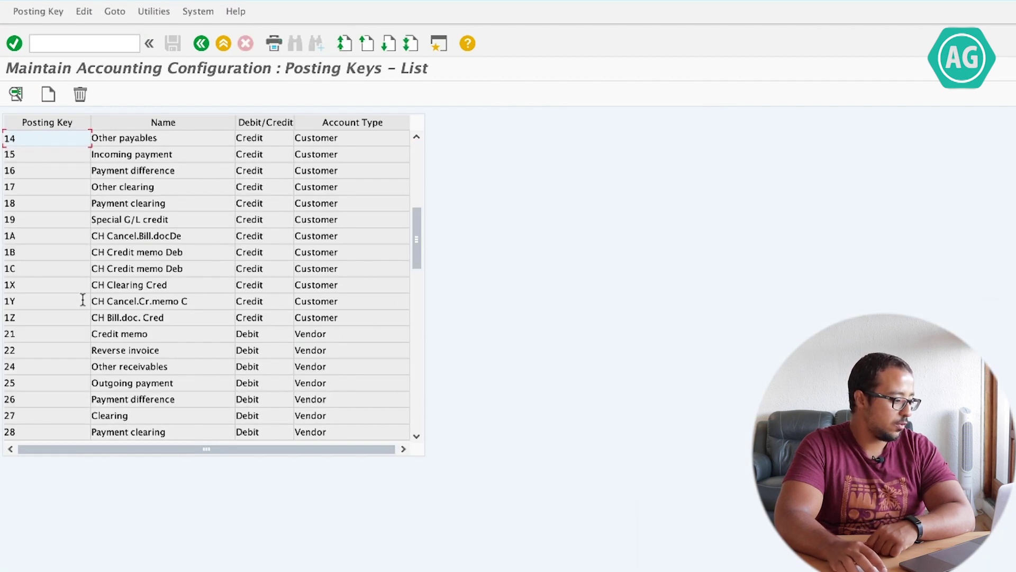
click(421, 334)
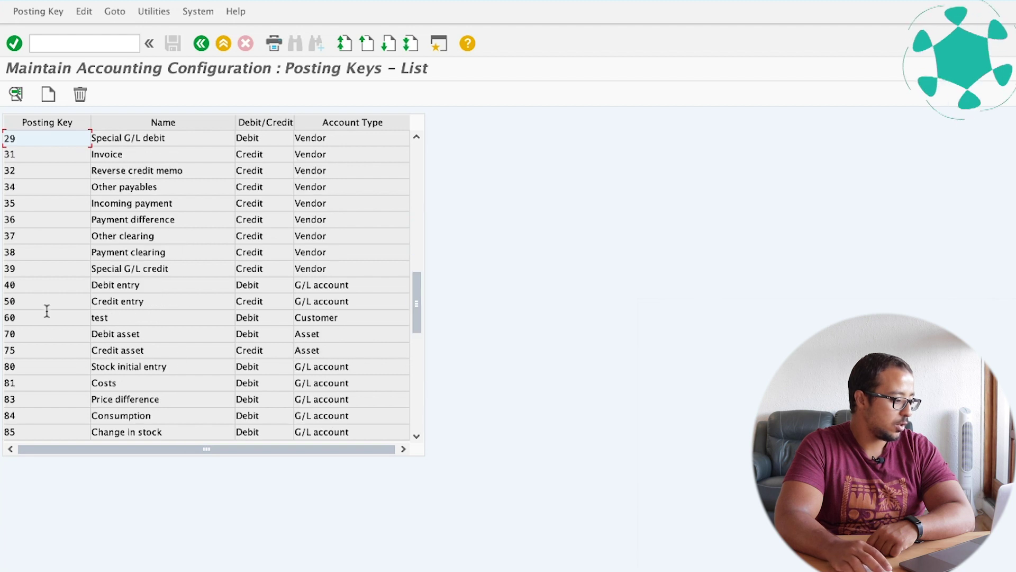
double_click(47, 288)
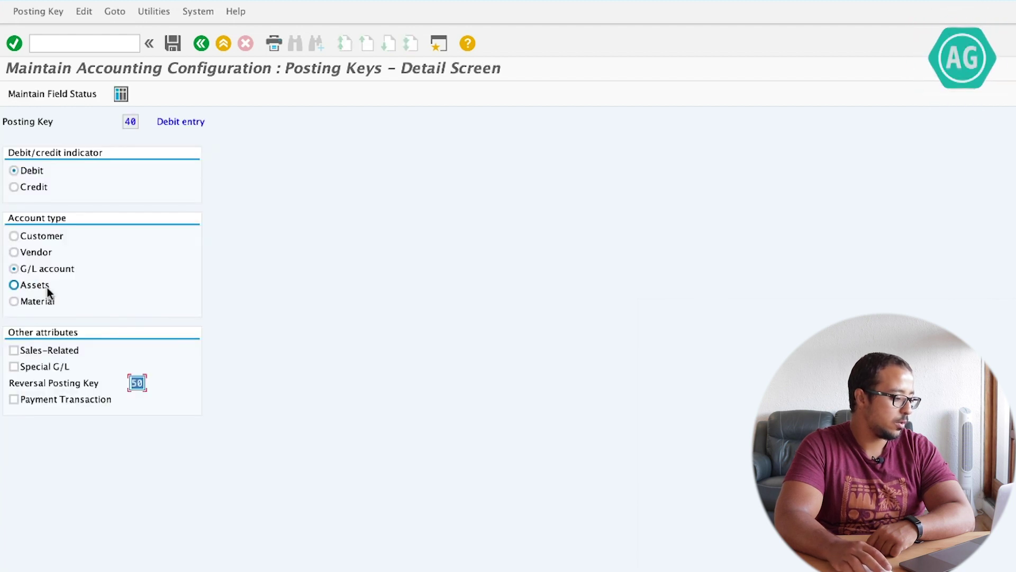
click(68, 96)
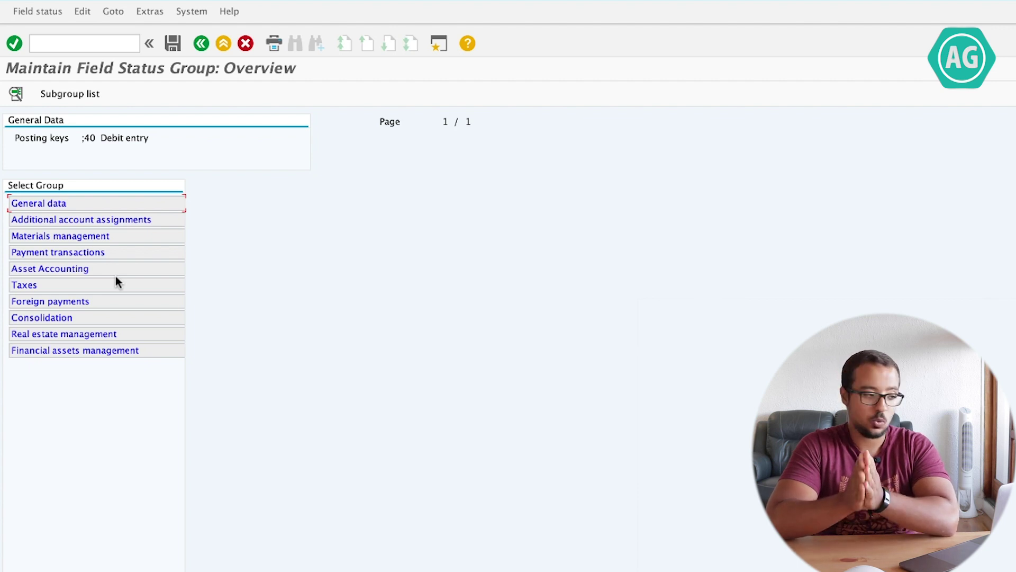
Suppress Cost center in posting key 40's Additional account assignments group and save it to the proposed customizing request.
double_click(56, 219)
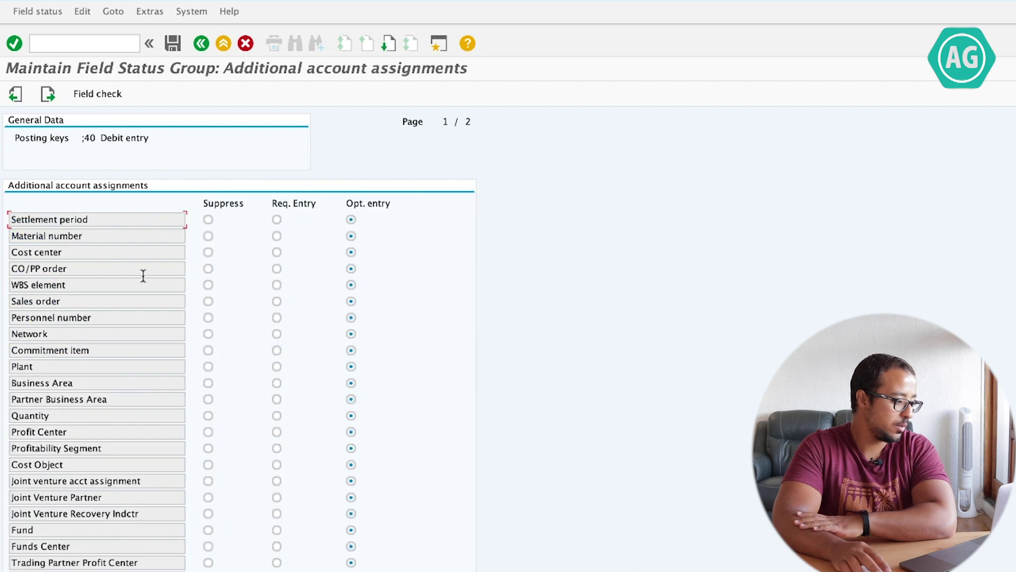
click(48, 252)
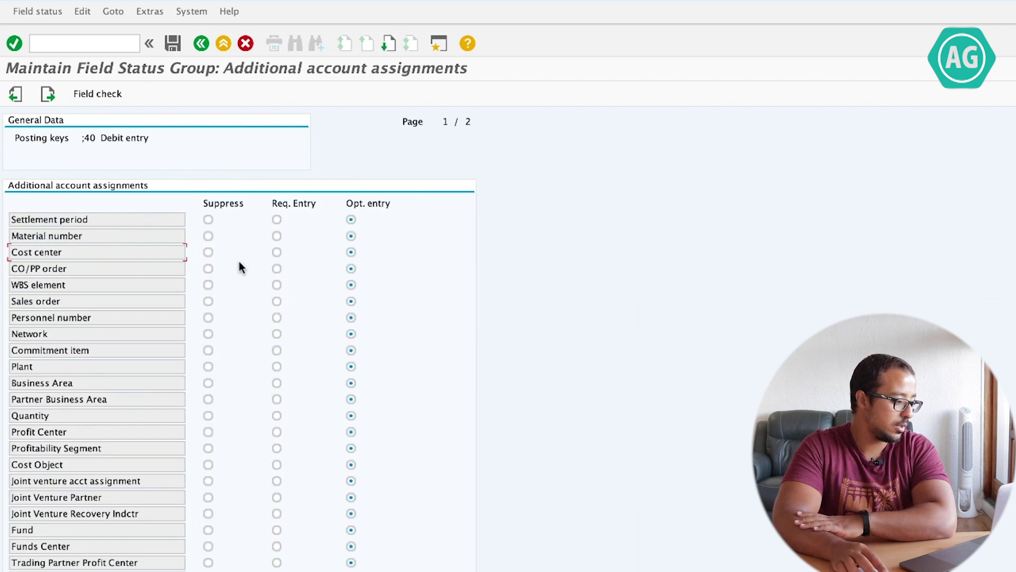
click(208, 252)
click(172, 42)
click(236, 140)
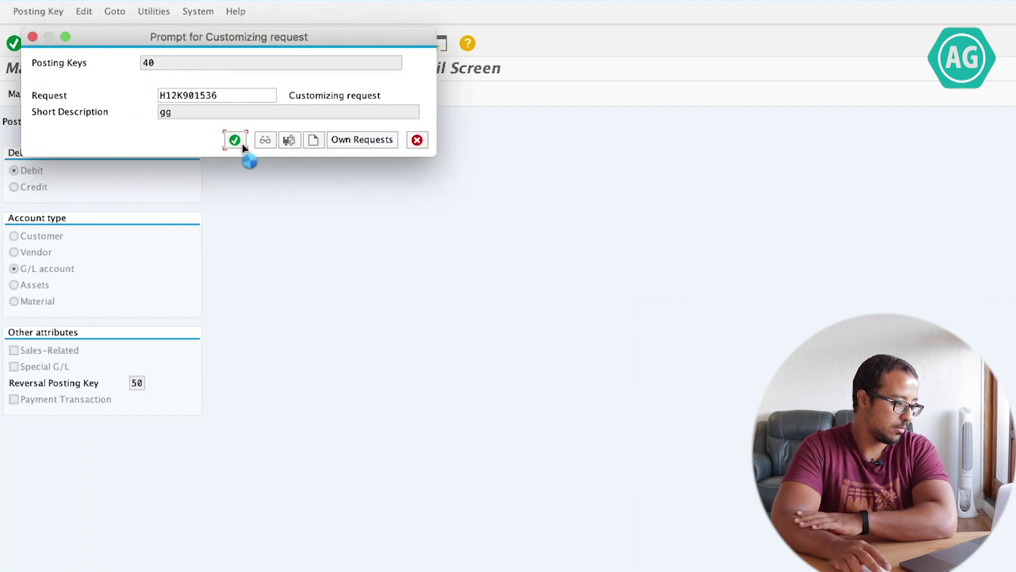
Restart document posting with transaction FB01 and set the document date to 26072020 and the type to AB.
click(123, 44)
text(/nfb50)
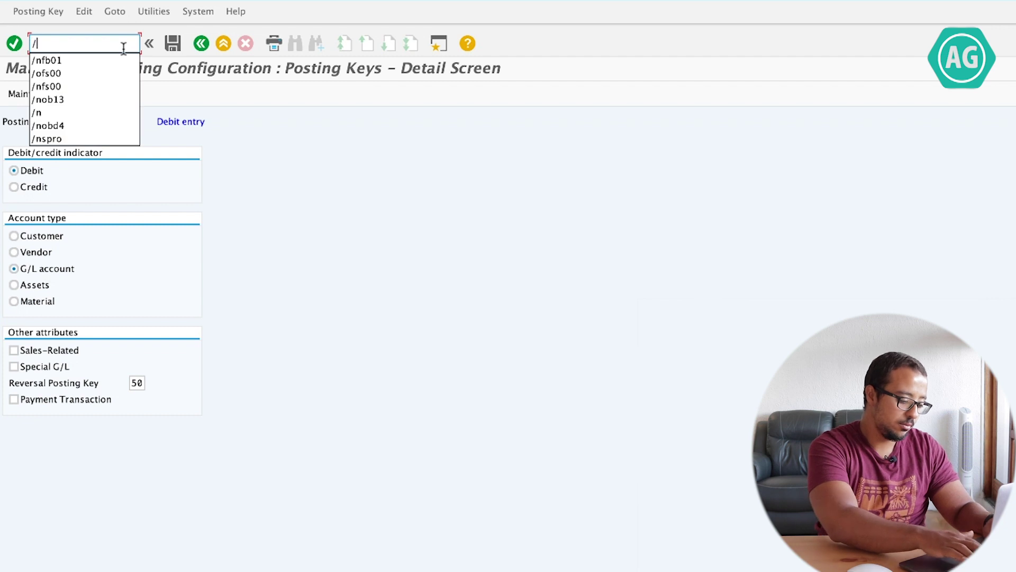
key(Return)
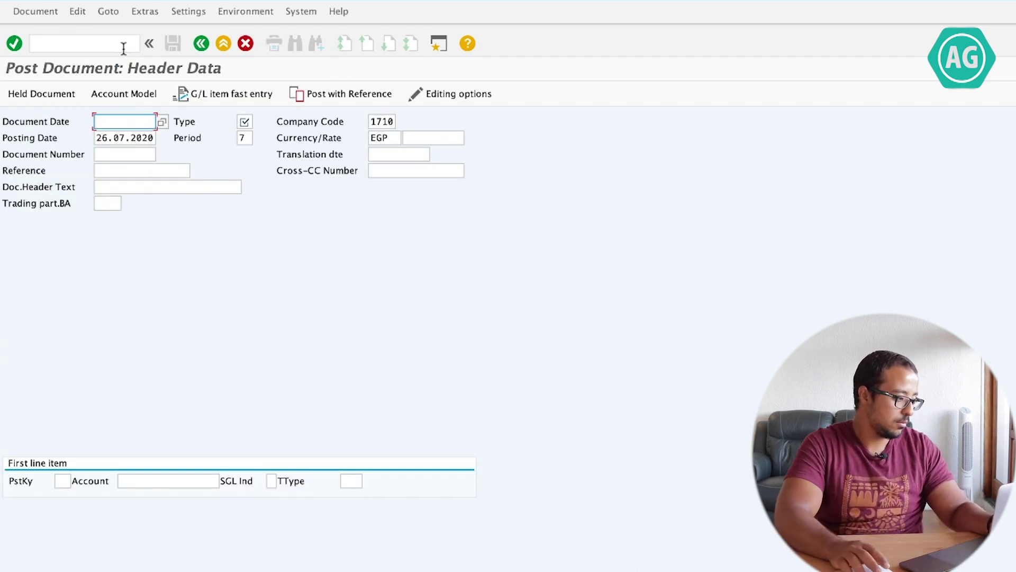
key(BackSpace)
click(125, 150)
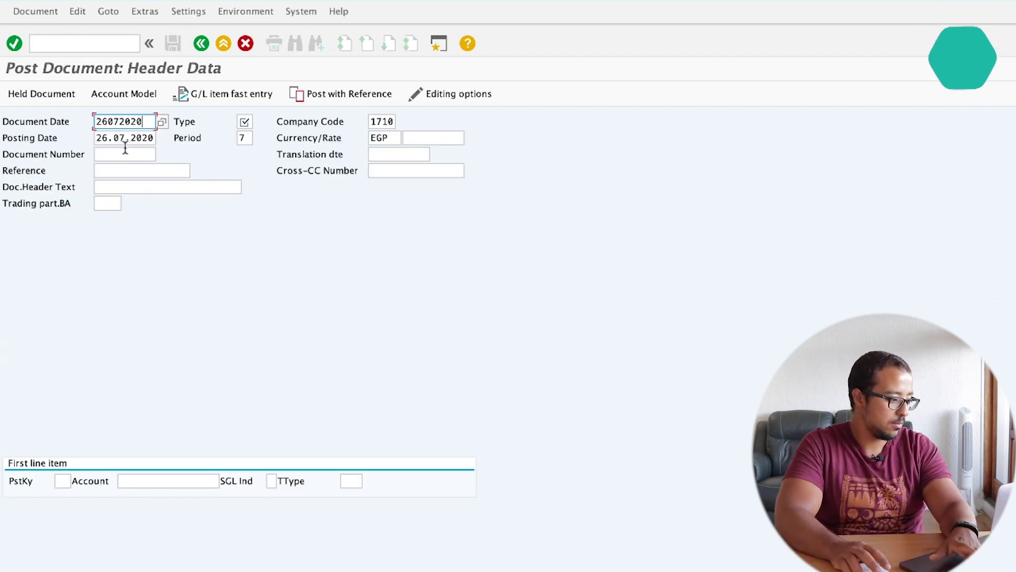
click(245, 122)
key(BackSpace)
text(AB)
key(Return)
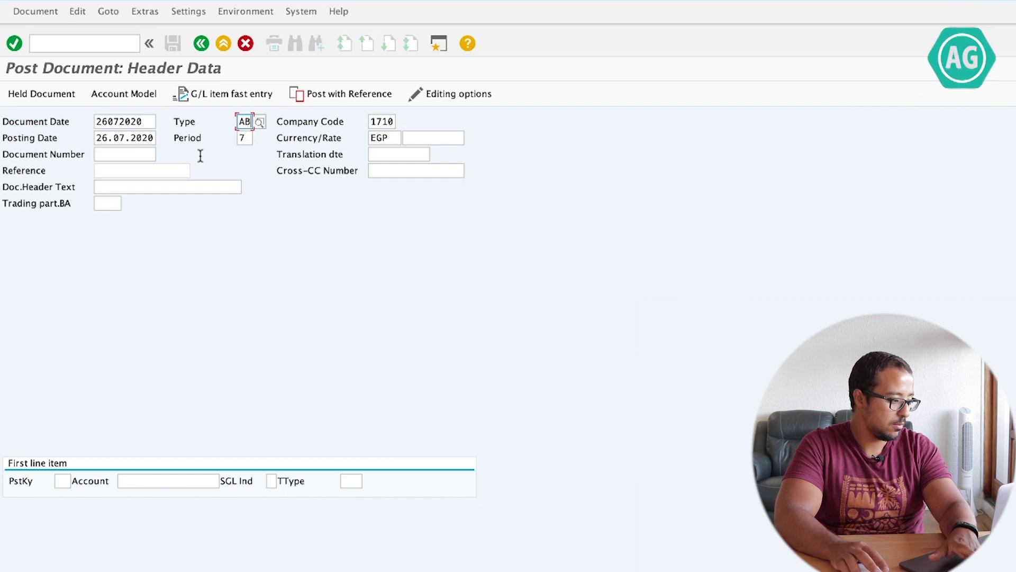
Enter posting key 40 and the TEST 01 G/L account for the first line item and submit the header.
click(65, 482)
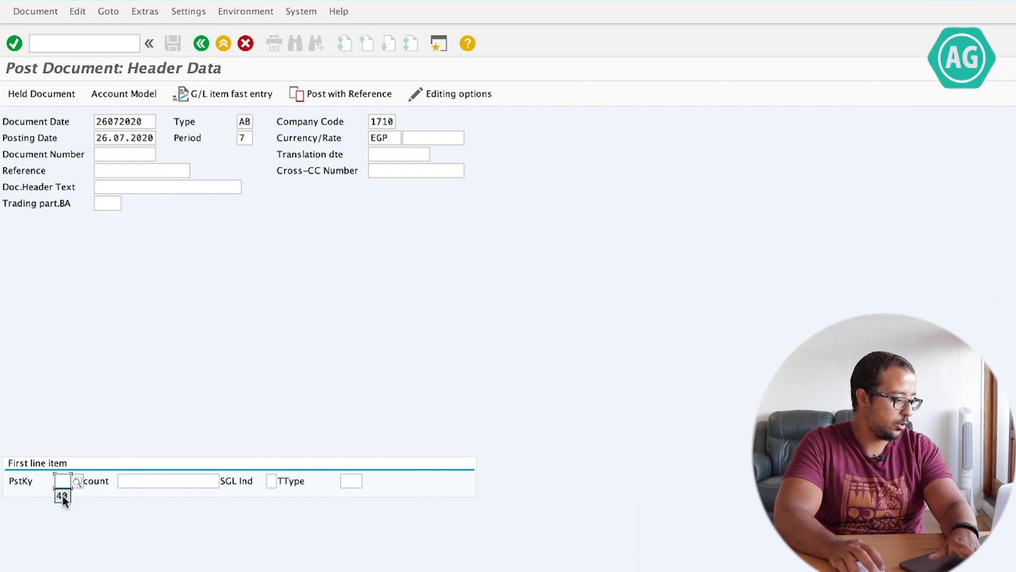
click(63, 496)
click(135, 480)
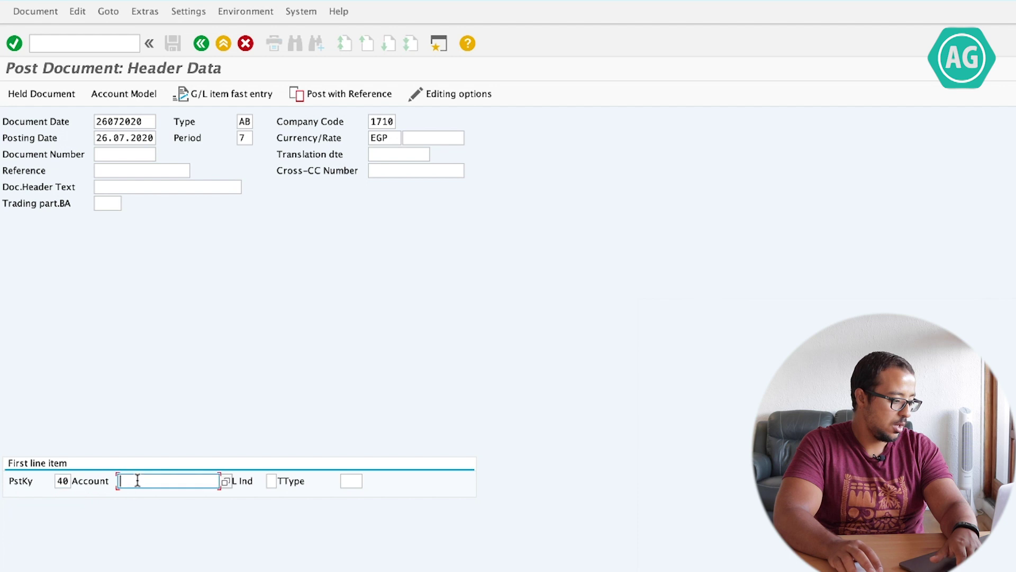
click(143, 496)
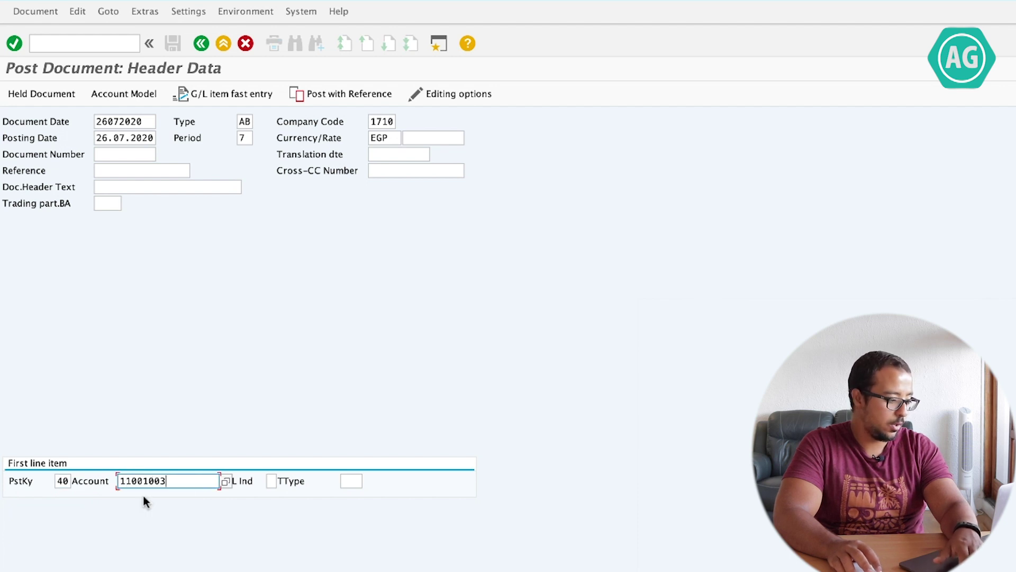
key(Return)
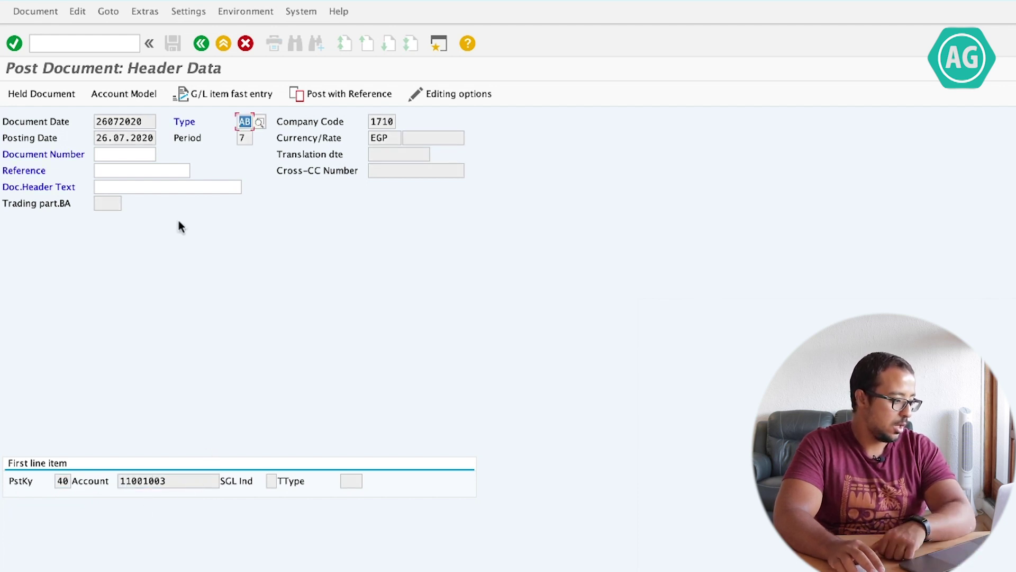
Fill in reference dcfdsvsfg and header text dscsvfvsfgs, and submit the document header again.
click(125, 169)
click(125, 169)
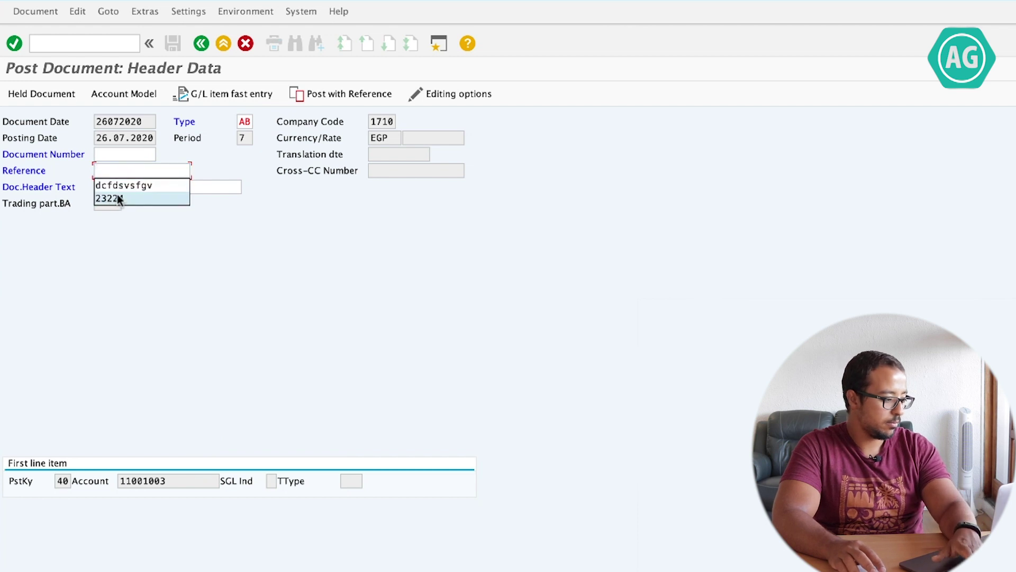
click(122, 185)
key(BackSpace)
click(118, 189)
click(214, 192)
click(213, 192)
click(170, 208)
key(Return)
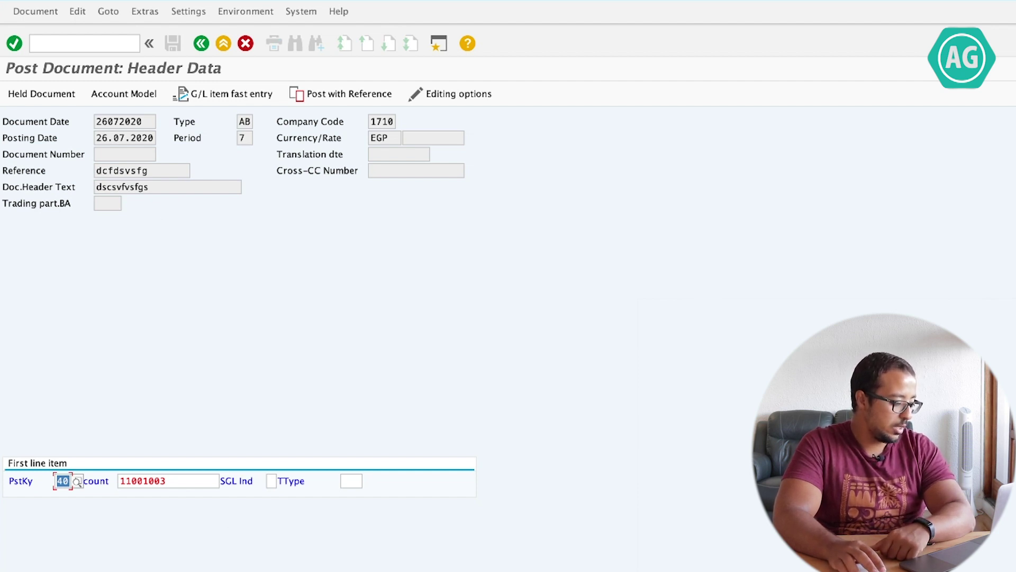
Open the long text of the posting key error and examine which account and field it concerns.
key(Return)
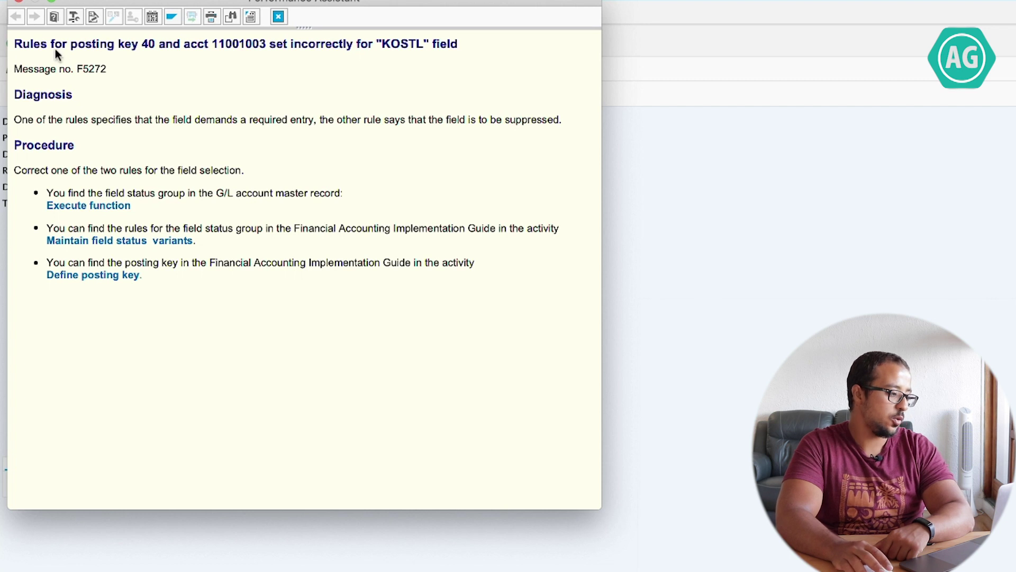
drag(68, 46, 217, 46)
double_click(217, 45)
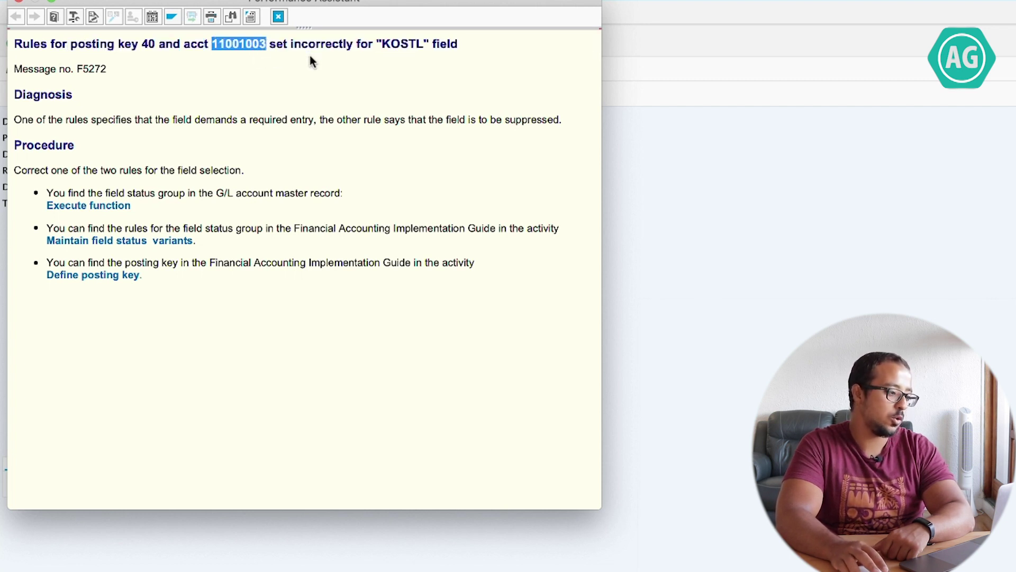
drag(379, 44, 423, 44)
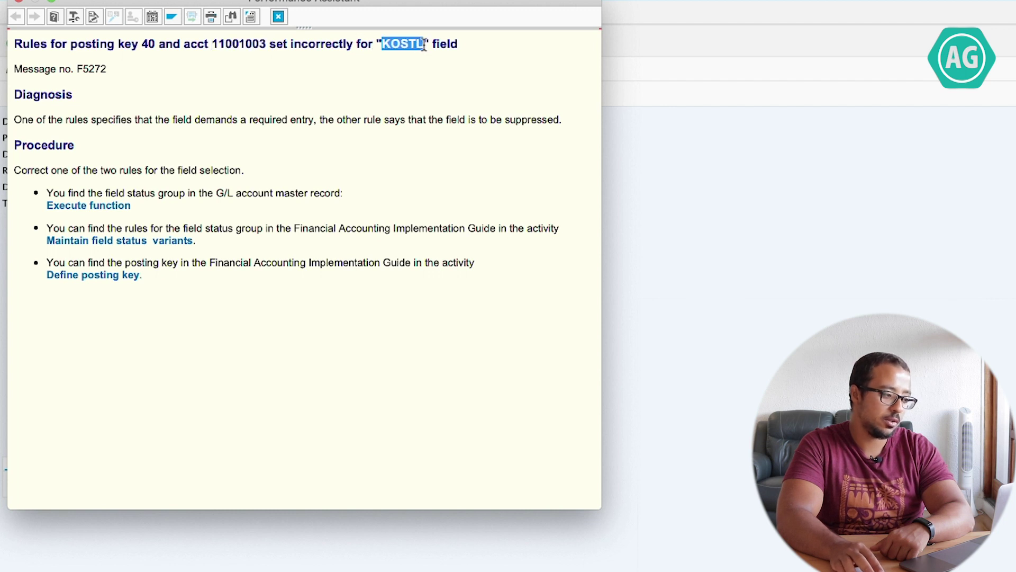